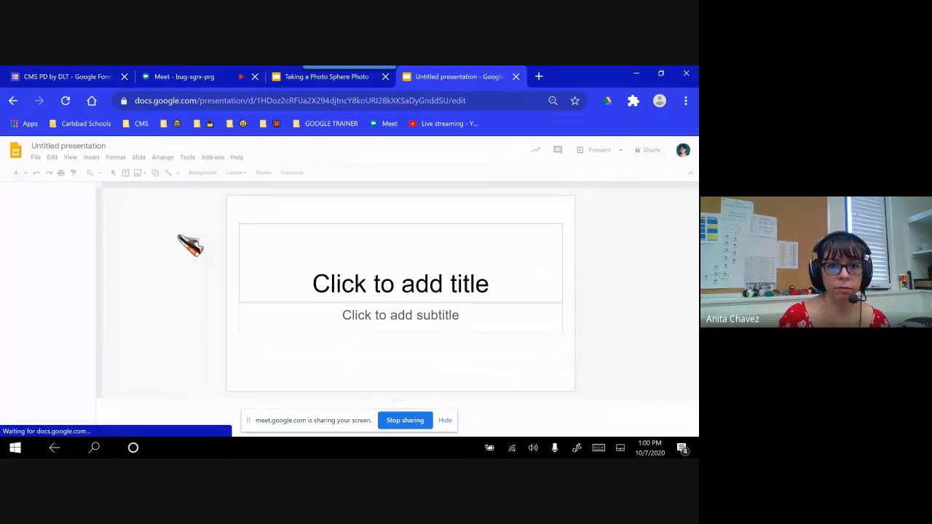
# Delete the title and subtitle placeholders from the first slide.
pyautogui.click(240, 229)
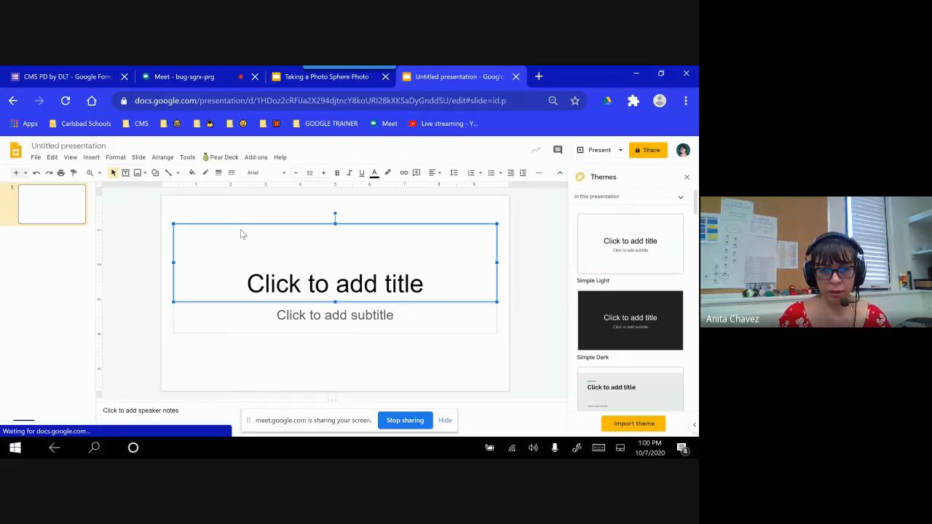
pyautogui.press('Delete')
pyautogui.click(238, 313)
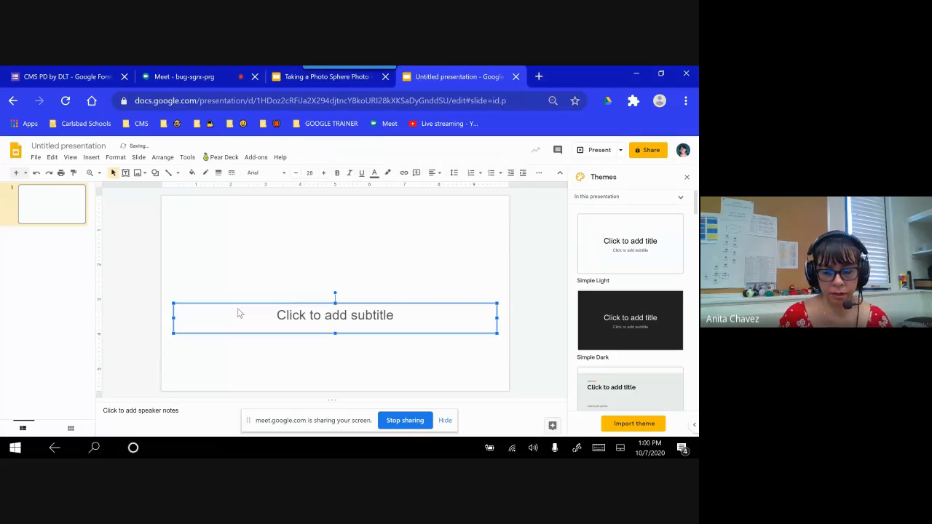
pyautogui.press('Delete')
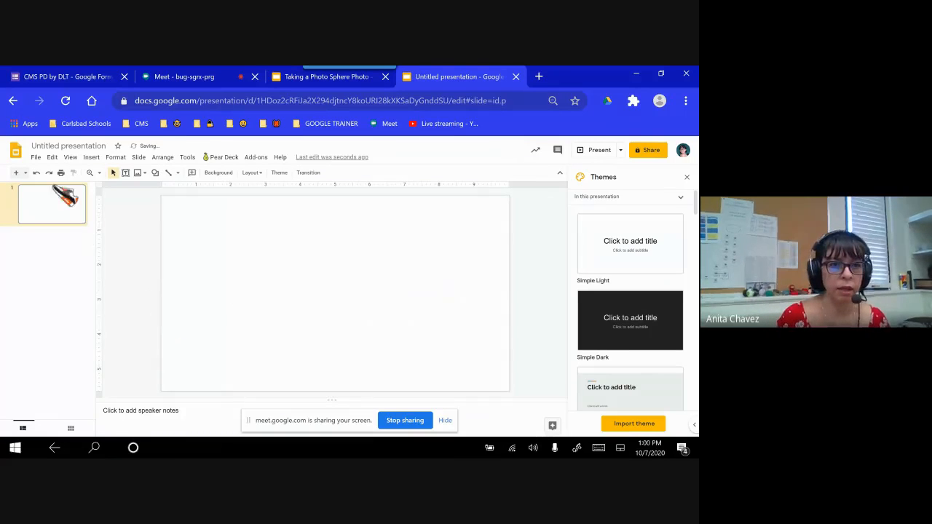
pyautogui.click(91, 157)
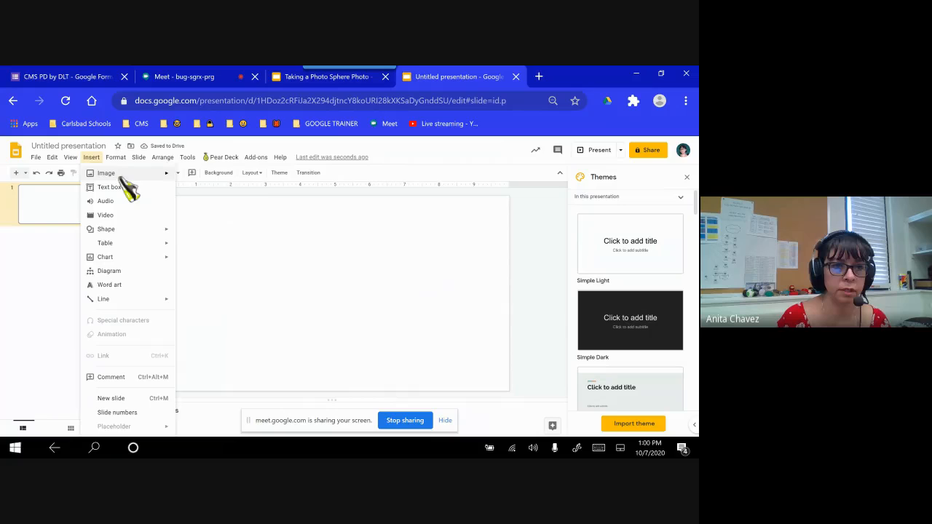
pyautogui.moveTo(128, 177)
pyautogui.click(203, 190)
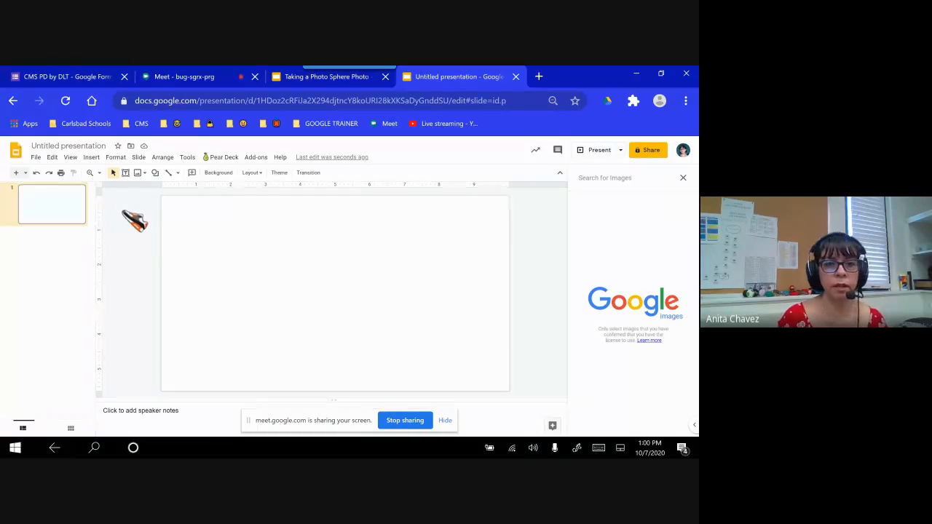
pyautogui.click(93, 158)
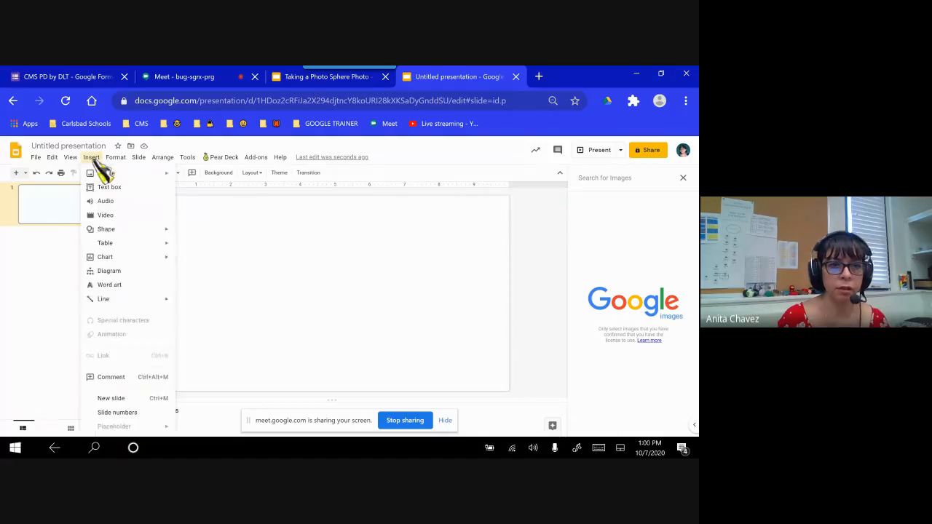
pyautogui.moveTo(132, 177)
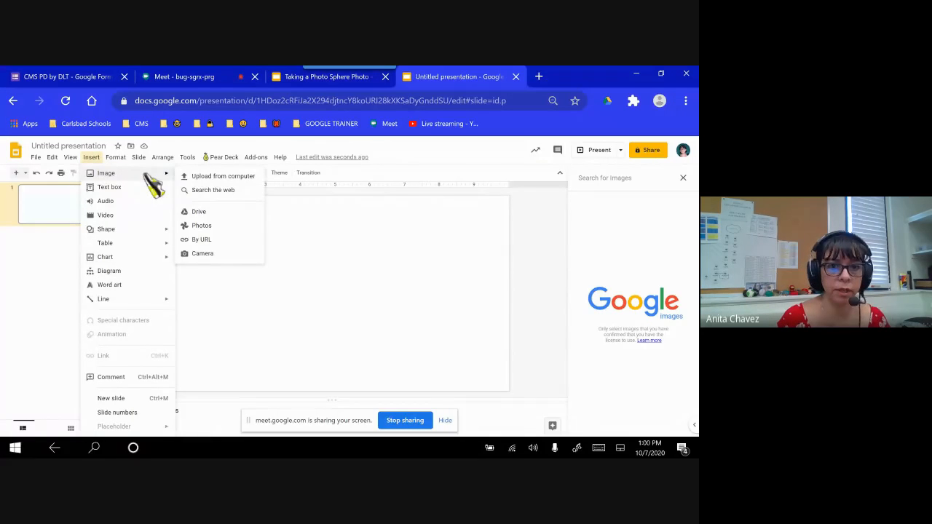
pyautogui.click(222, 177)
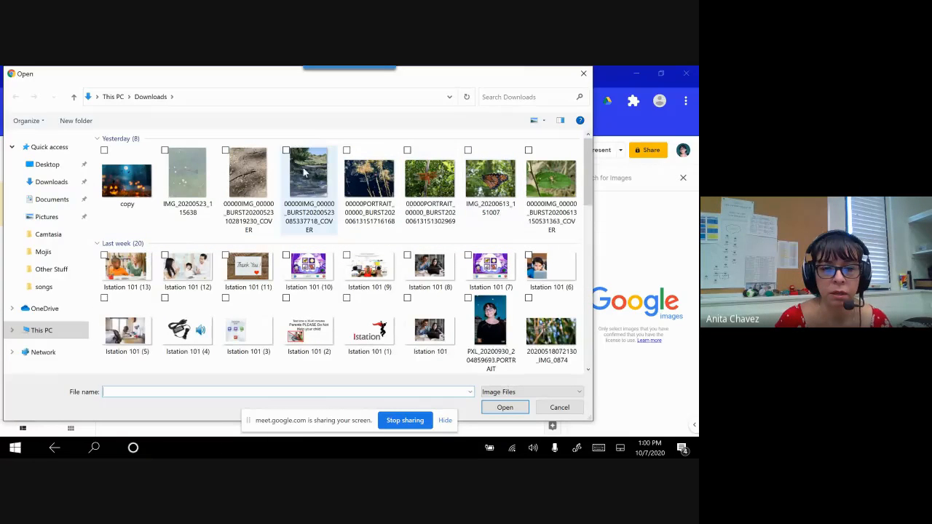
pyautogui.click(318, 189)
pyautogui.click(502, 408)
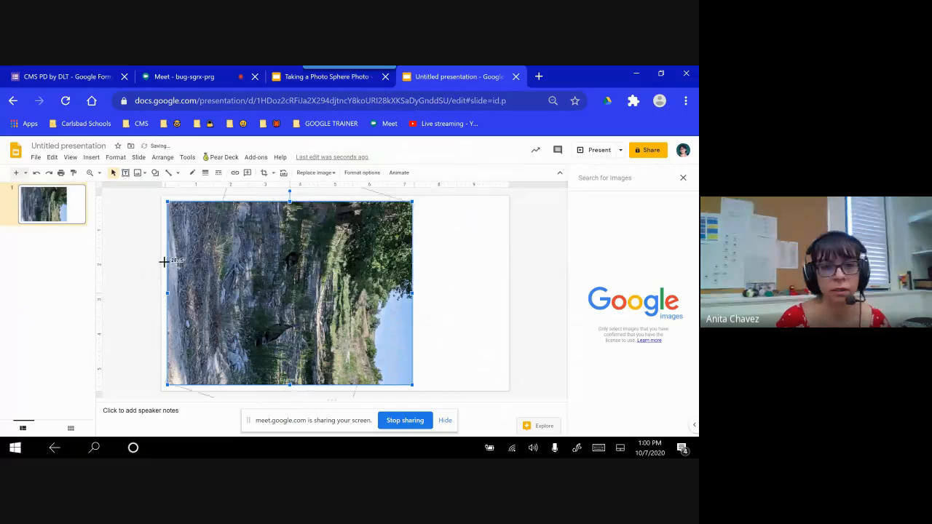
# Rotate the photo 90° counterclockwise so it stands upright and stretch it to the full width of the slide.
pyautogui.moveTo(161, 281); pyautogui.dragTo(163, 299)
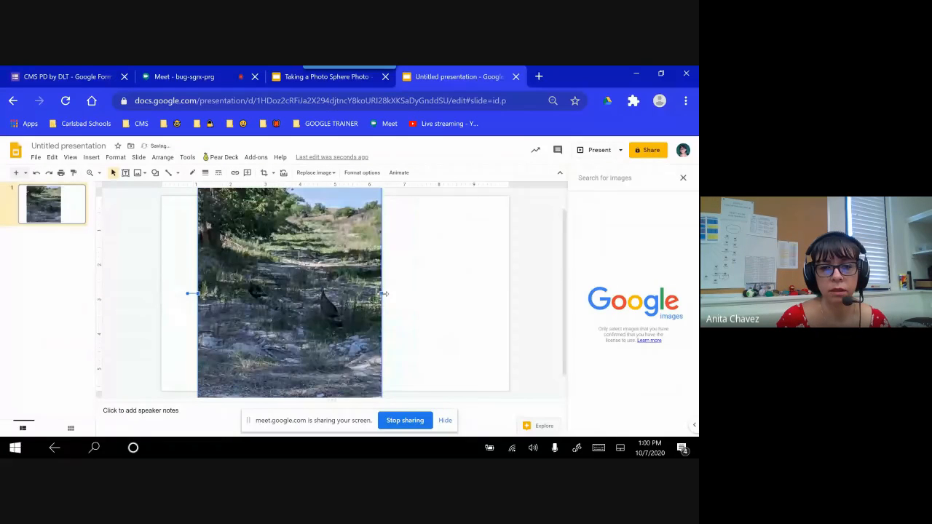
pyautogui.moveTo(475, 296); pyautogui.dragTo(476, 294)
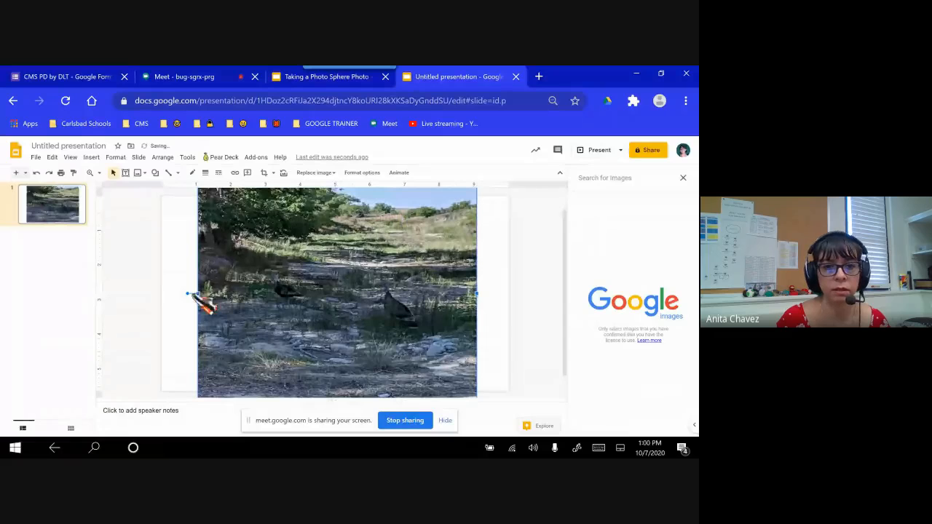
pyautogui.moveTo(184, 294); pyautogui.dragTo(161, 294)
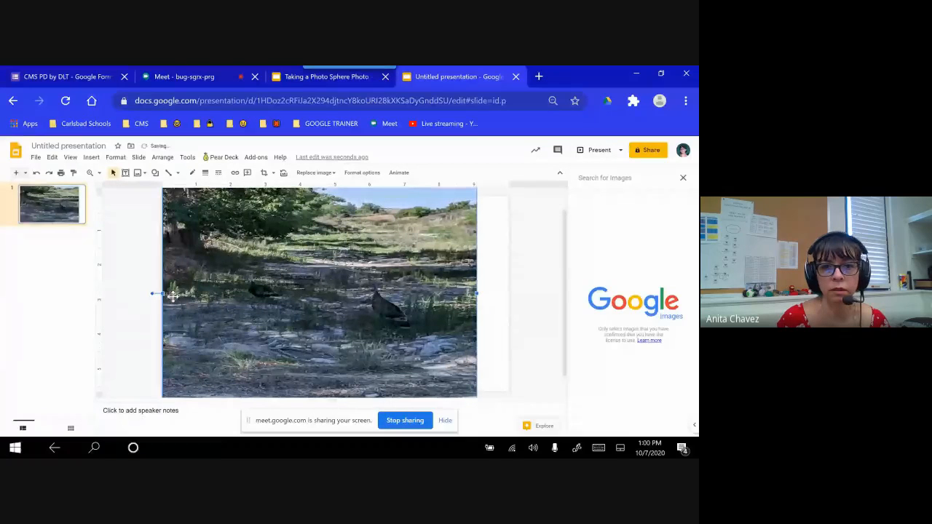
pyautogui.moveTo(476, 293); pyautogui.dragTo(508, 293)
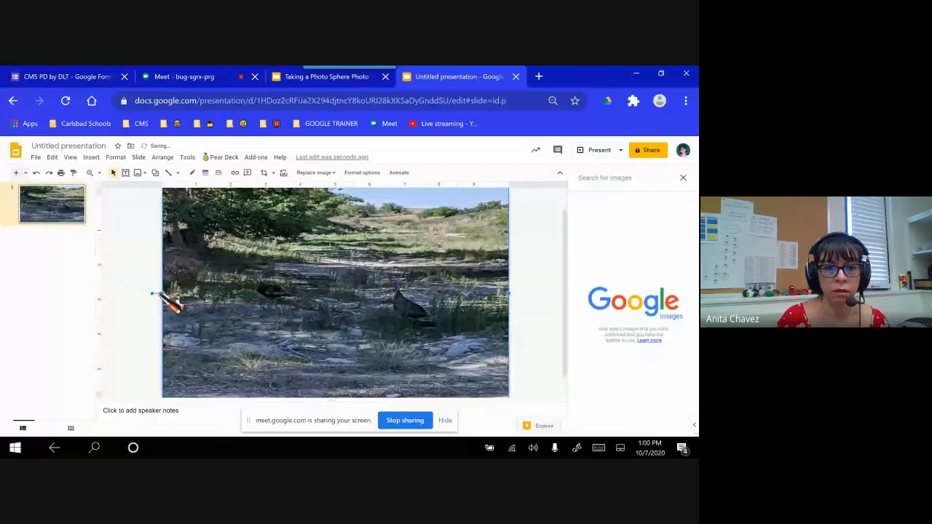
pyautogui.moveTo(155, 294); pyautogui.dragTo(161, 294)
# Crop the pale strip of ground off the bottom edge of the photo.
pyautogui.click(264, 173)
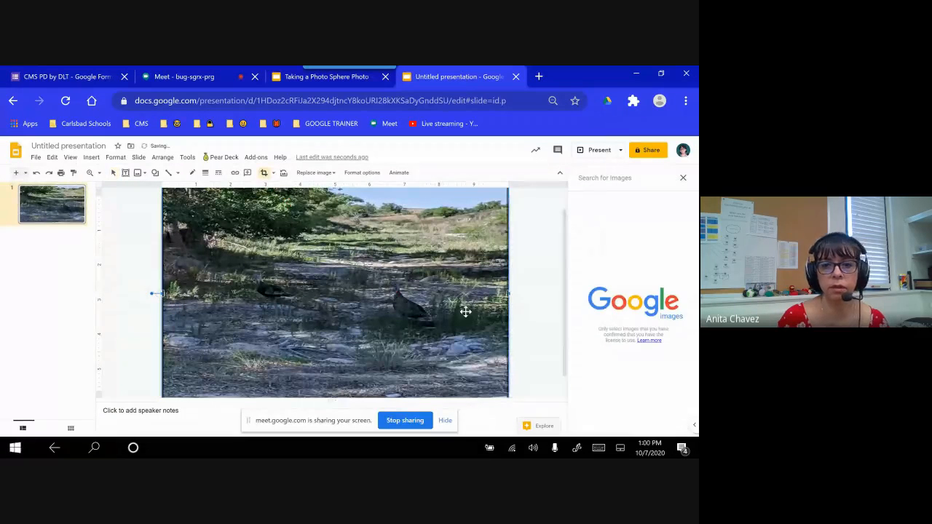
pyautogui.scroll(-1, 552, 326)
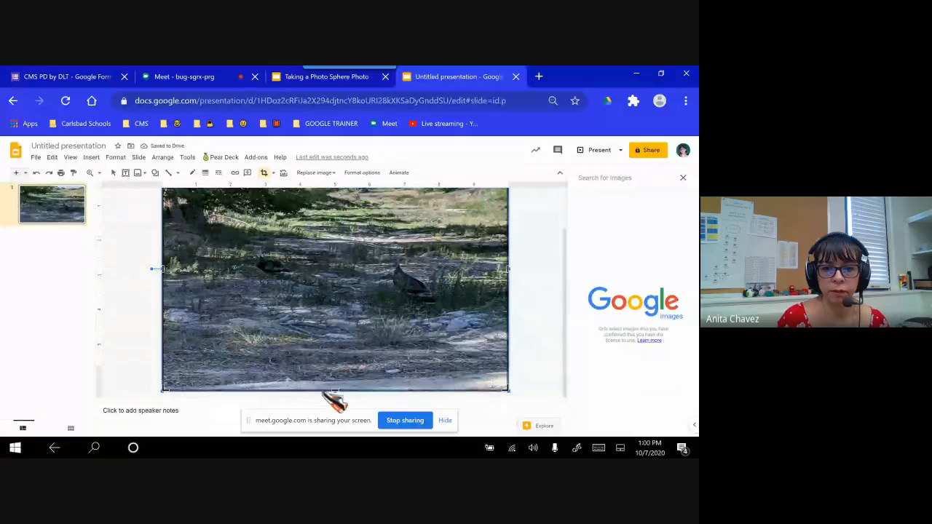
pyautogui.moveTo(334, 386); pyautogui.dragTo(335, 364)
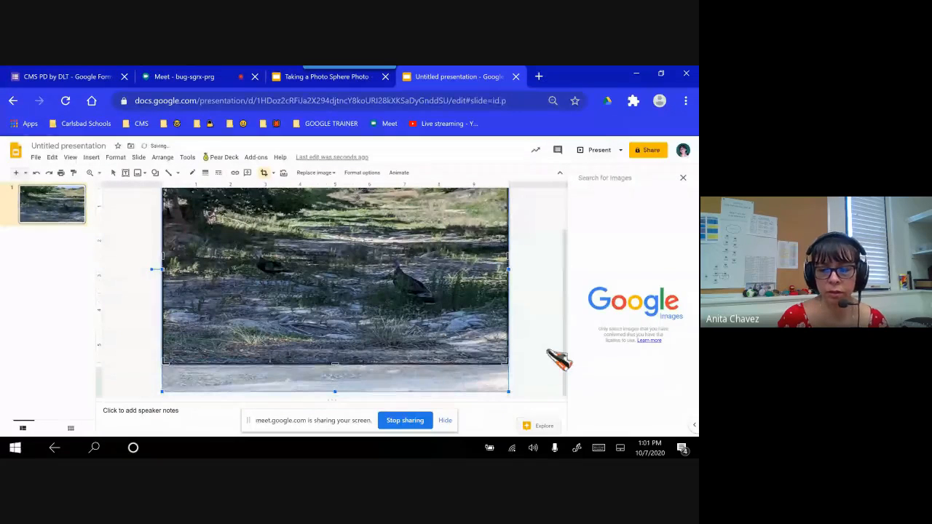
pyautogui.press('Return')
# Reduce the photo's height from its top edge and align the photo so it exactly covers the slide.
pyautogui.scroll(2, 570, 360)
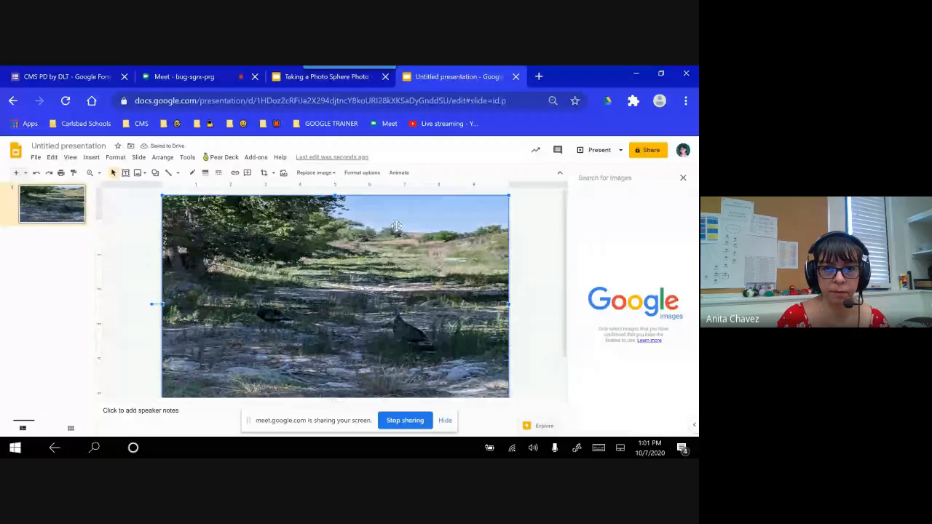
pyautogui.moveTo(335, 195); pyautogui.dragTo(335, 217)
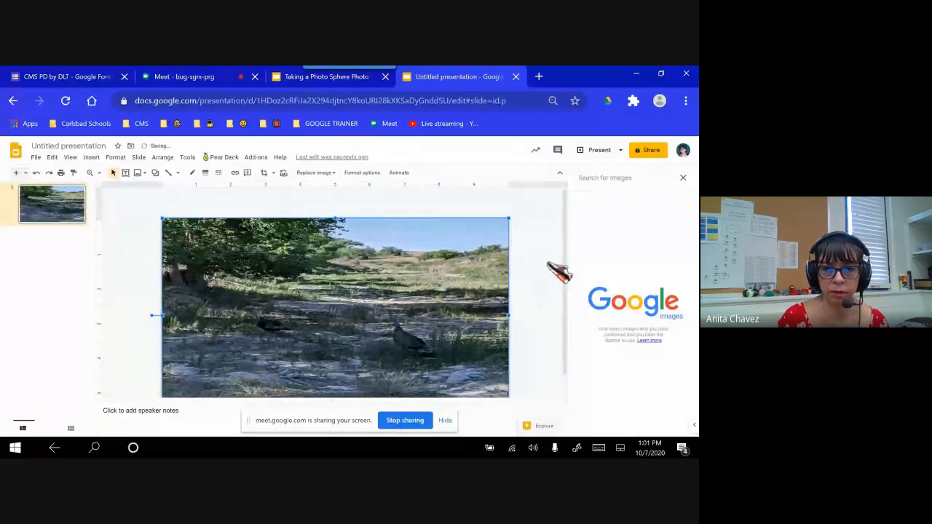
pyautogui.click(547, 280)
pyautogui.scroll(-1, 548, 281)
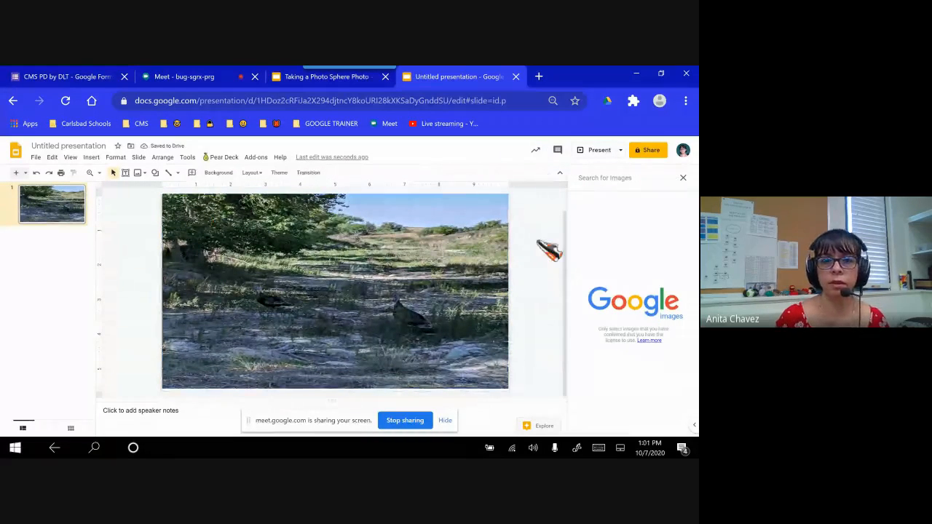
pyautogui.moveTo(477, 341); pyautogui.dragTo(477, 345)
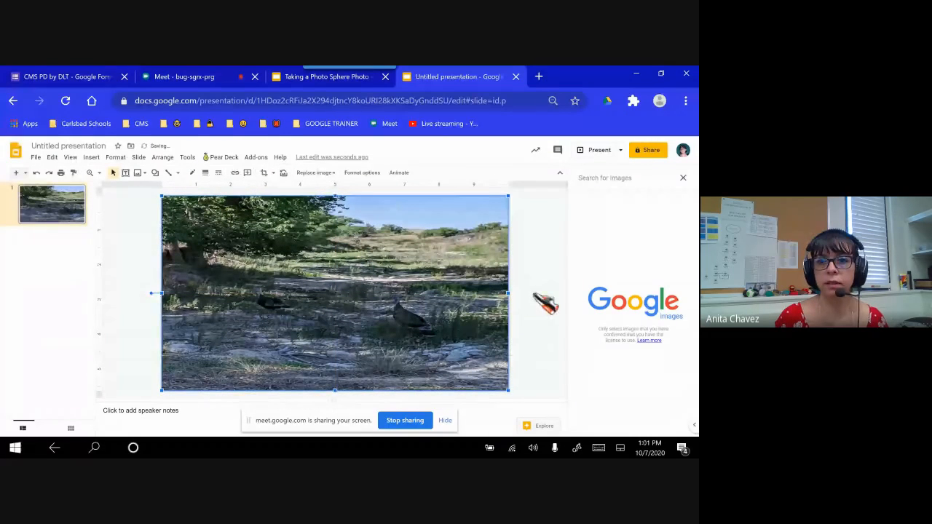
pyautogui.click(544, 302)
# Launch the Kami extension from a new browser tab and connect it to Google Drive with the school account.
pyautogui.click(538, 76)
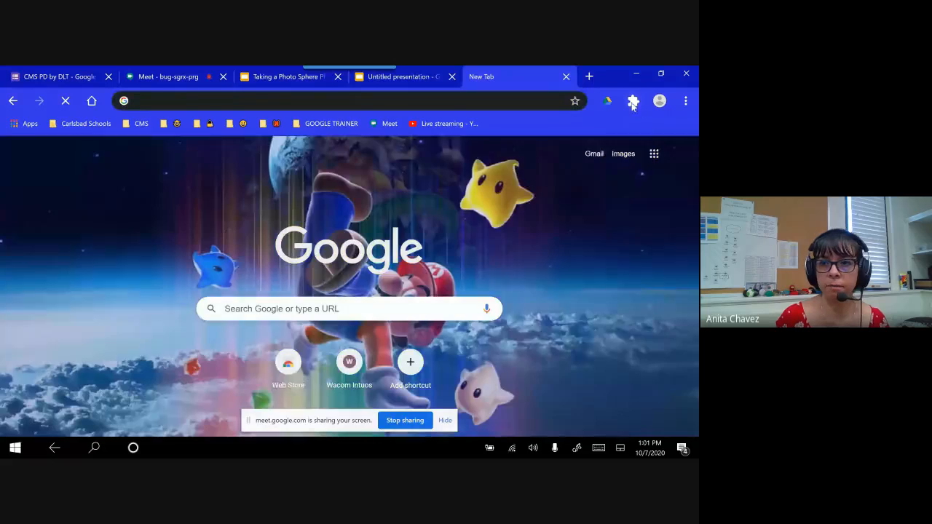
pyautogui.click(633, 100)
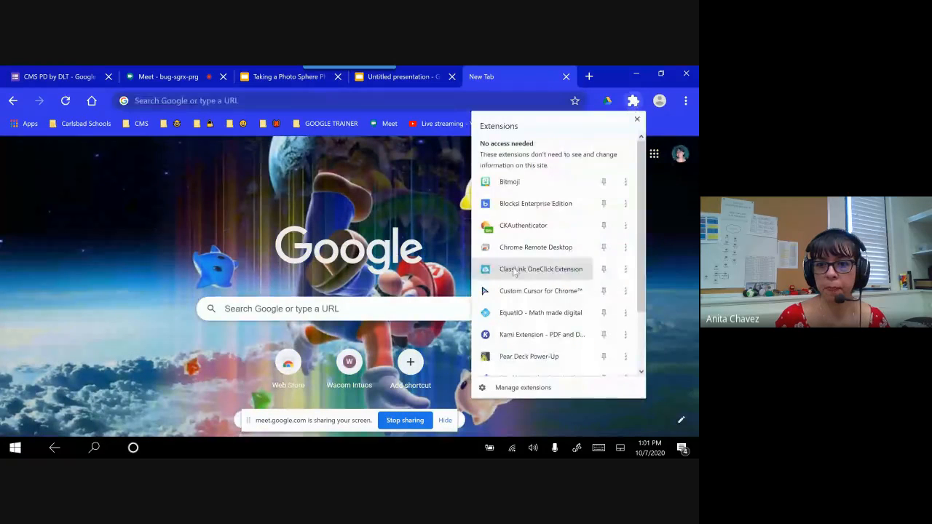
pyautogui.click(531, 334)
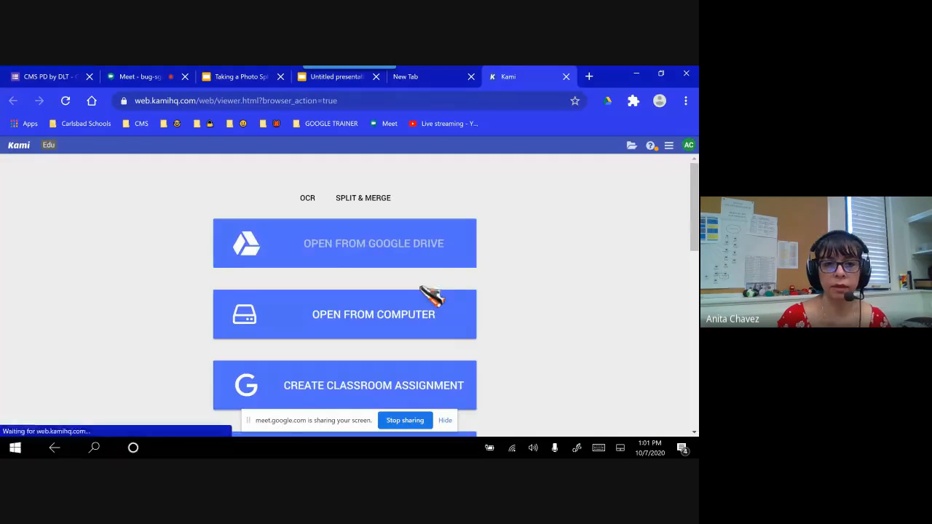
pyautogui.click(359, 244)
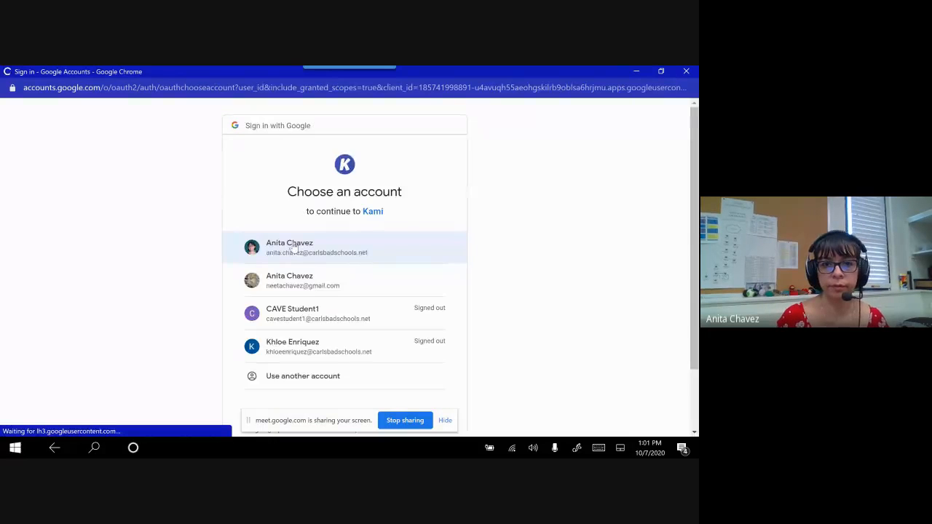
pyautogui.click(295, 248)
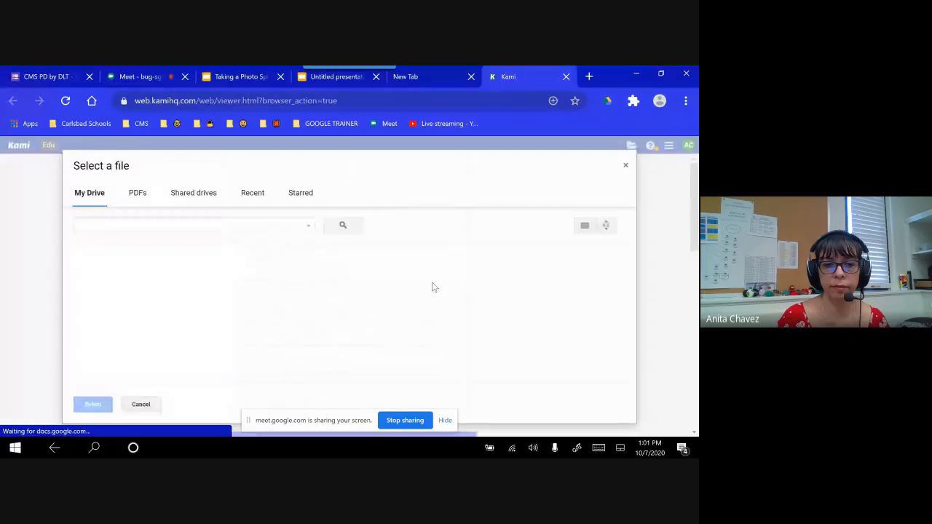
# Open the Untitled presentation from My Drive in Kami and decline text recognition.
pyautogui.scroll(-3, 235, 307)
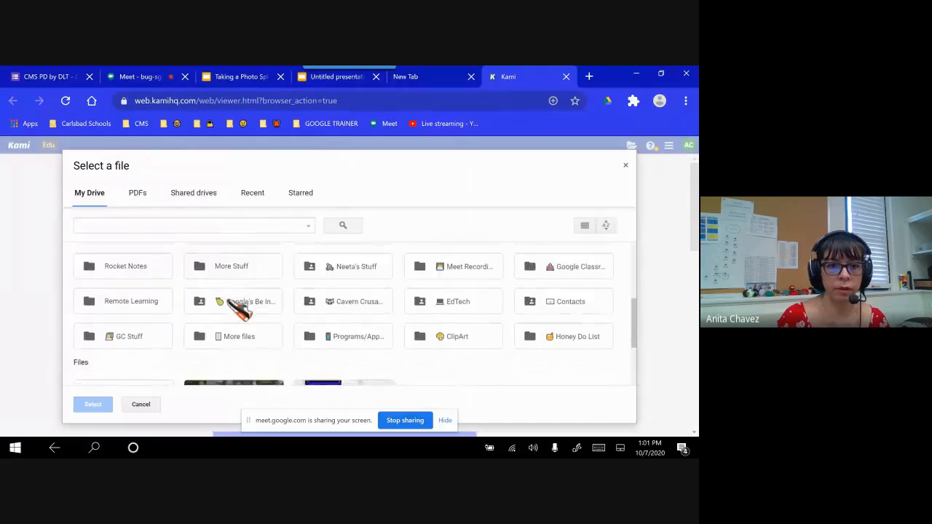
pyautogui.scroll(-3, 234, 307)
pyautogui.click(137, 334)
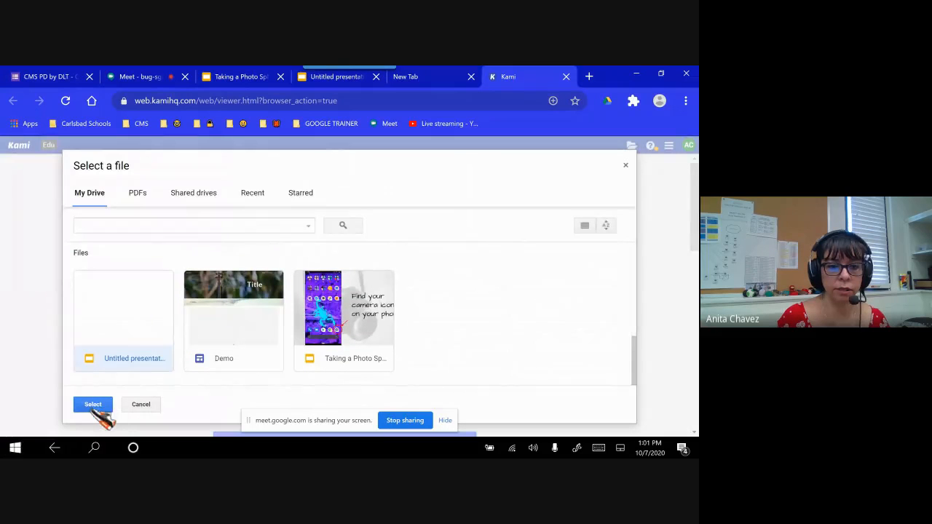
pyautogui.click(93, 405)
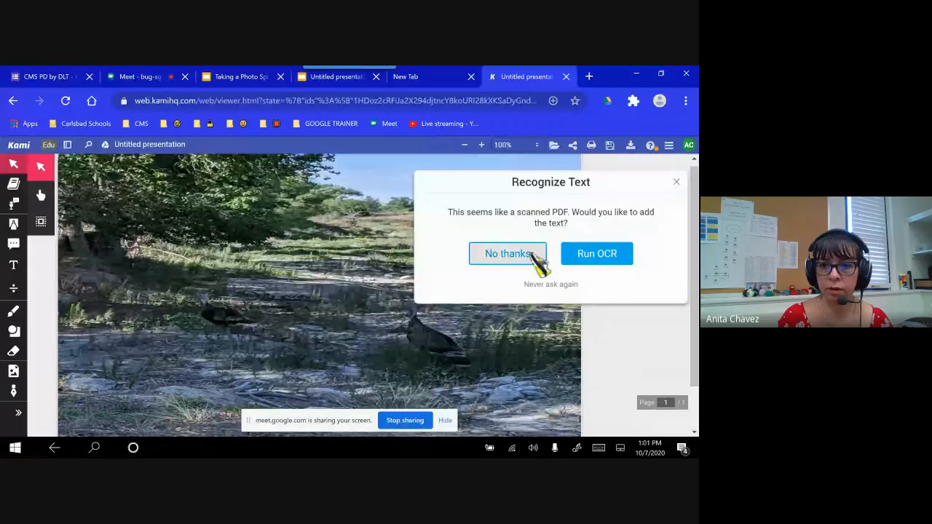
pyautogui.click(515, 260)
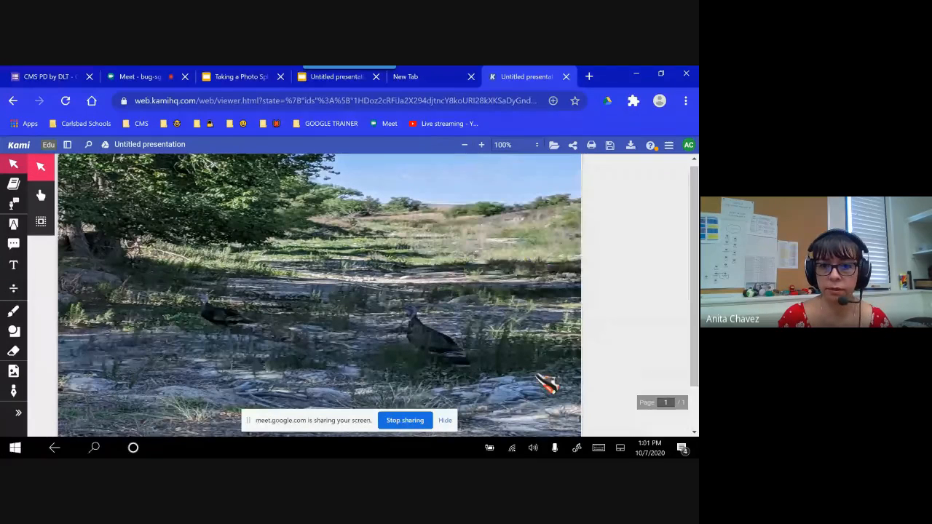
# Record a voice comment of about 14 seconds anchored in the sky near the photo's right edge.
pyautogui.click(13, 267)
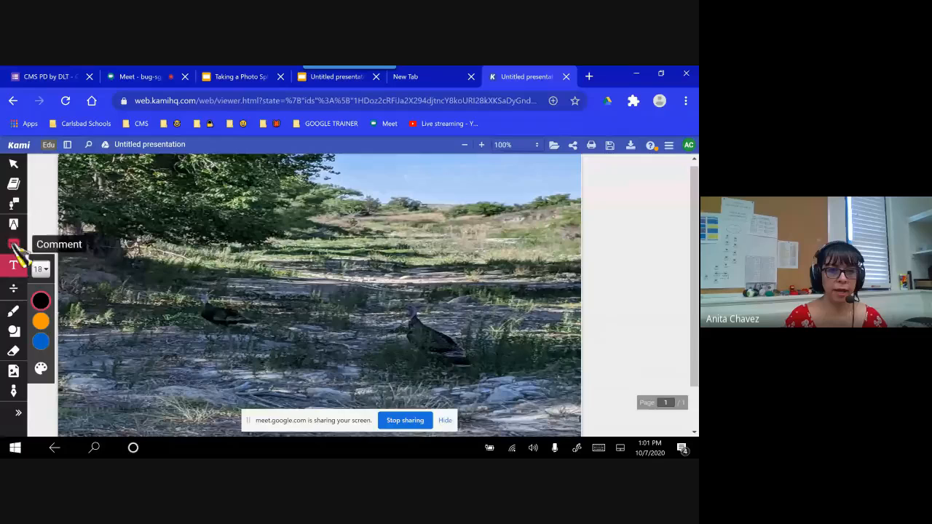
pyautogui.click(14, 243)
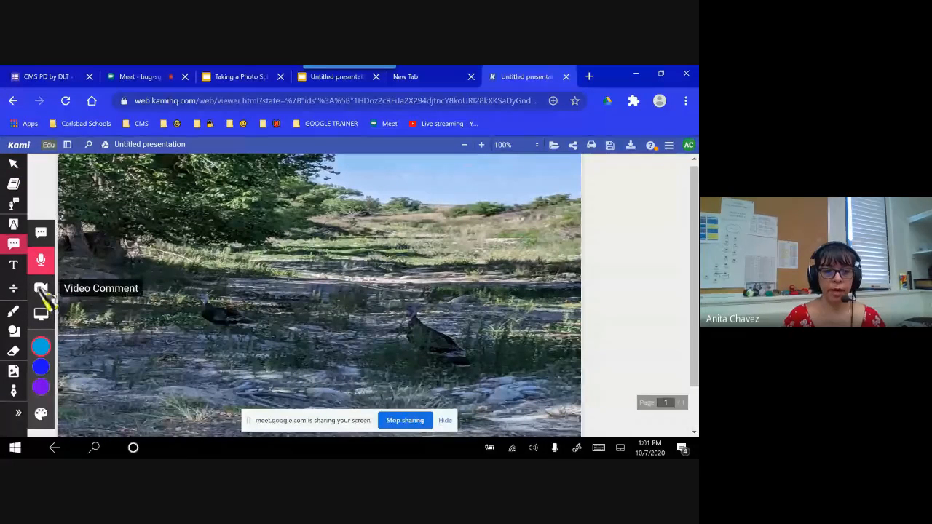
pyautogui.click(556, 184)
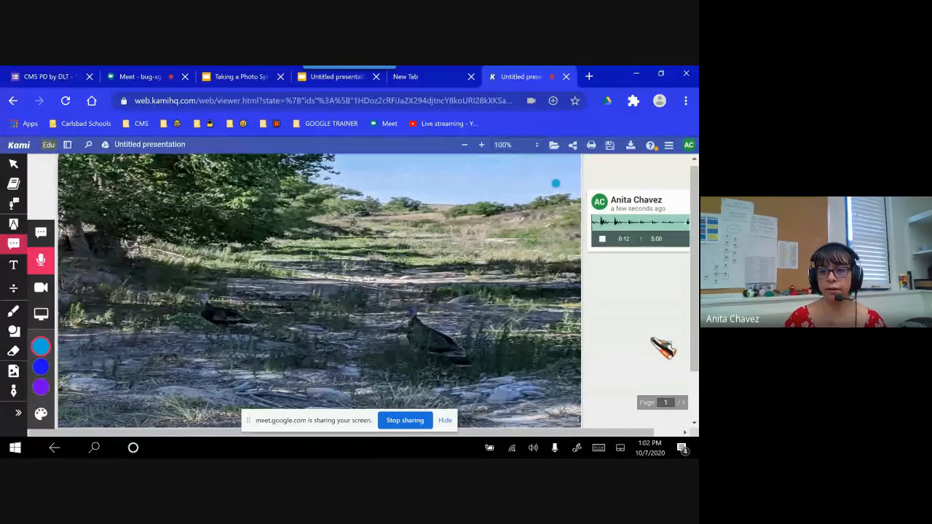
pyautogui.click(602, 238)
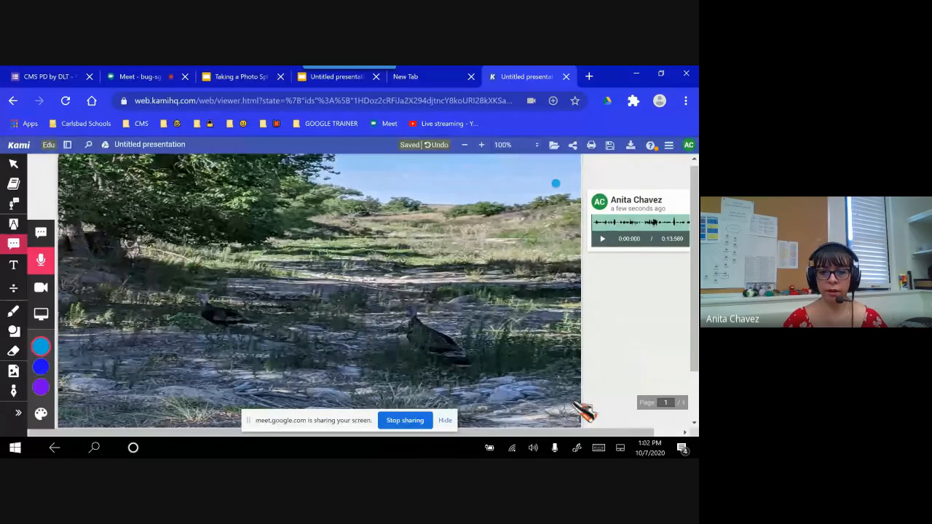
# Choose the text comment type and place a comment on the ground near the photo's lower-right corner.
pyautogui.scroll(-1, 575, 393)
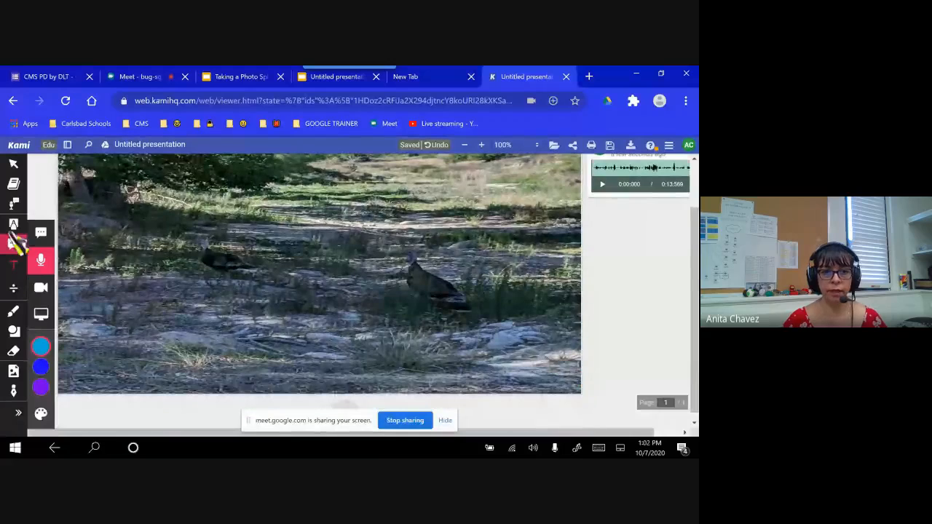
pyautogui.click(41, 233)
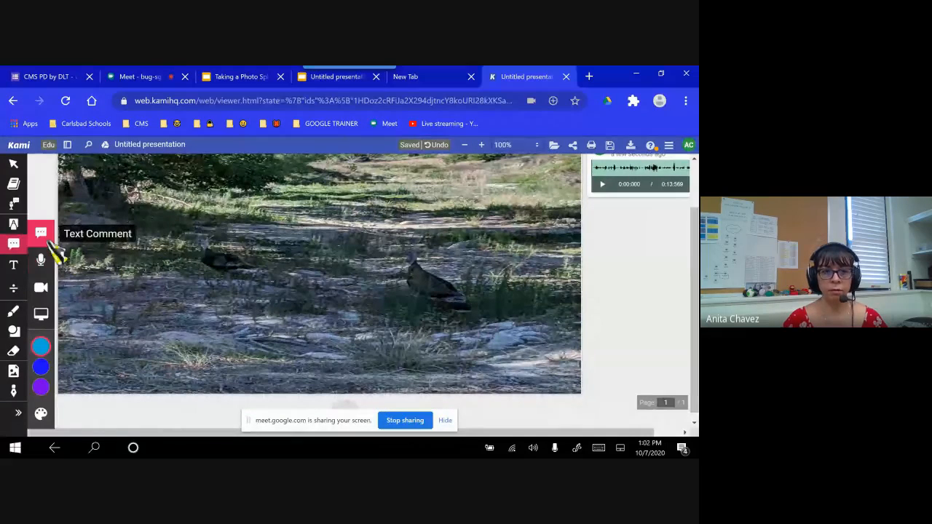
pyautogui.click(563, 355)
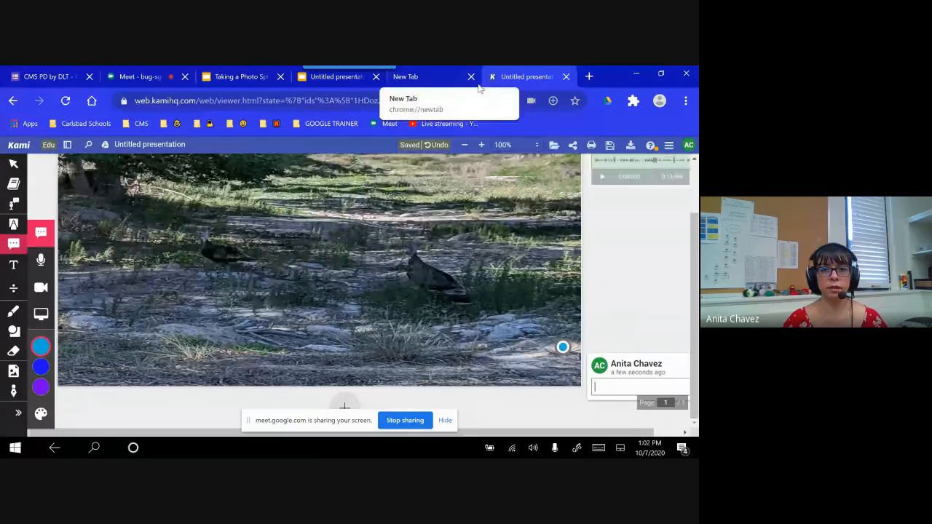
# Open Google Forms in the existing new browser tab and open the recent form Rattlesnake Springs.
pyautogui.click(439, 75)
pyautogui.click(655, 156)
pyautogui.scroll(-3, 628, 291)
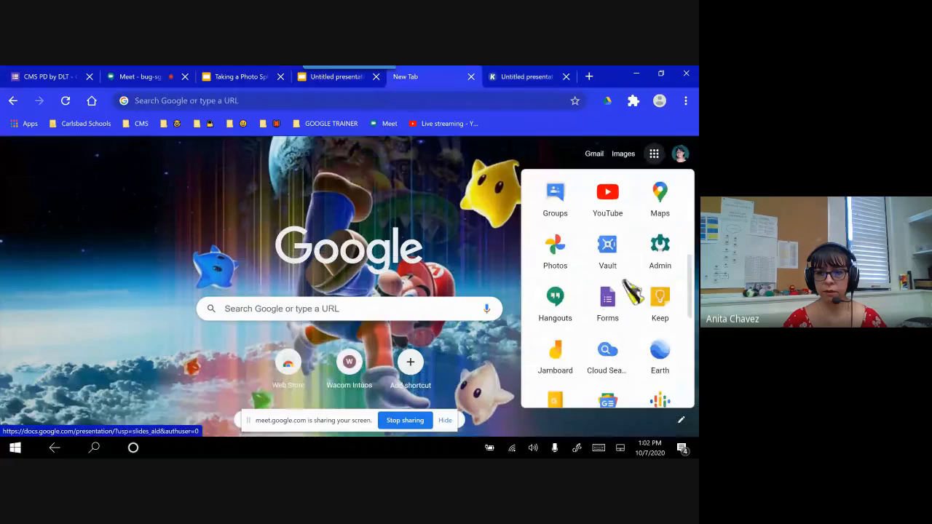
pyautogui.click(606, 321)
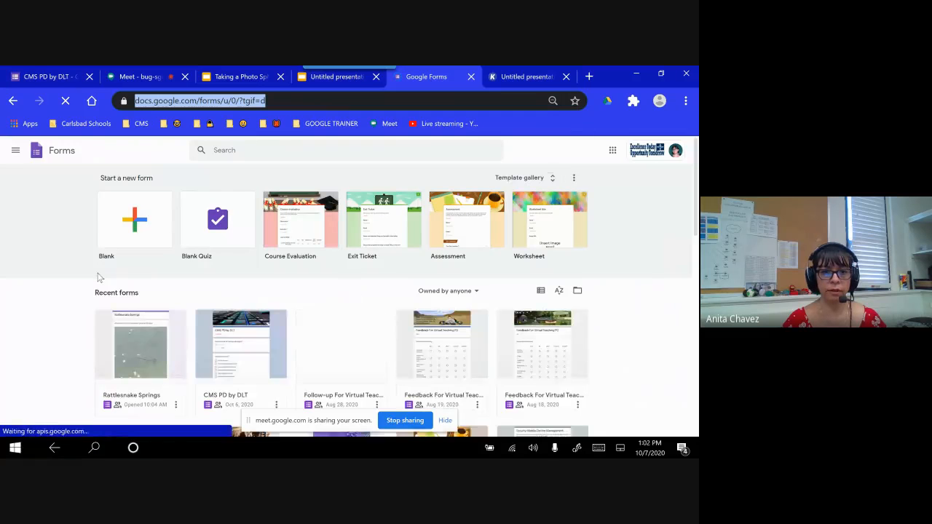
pyautogui.click(180, 355)
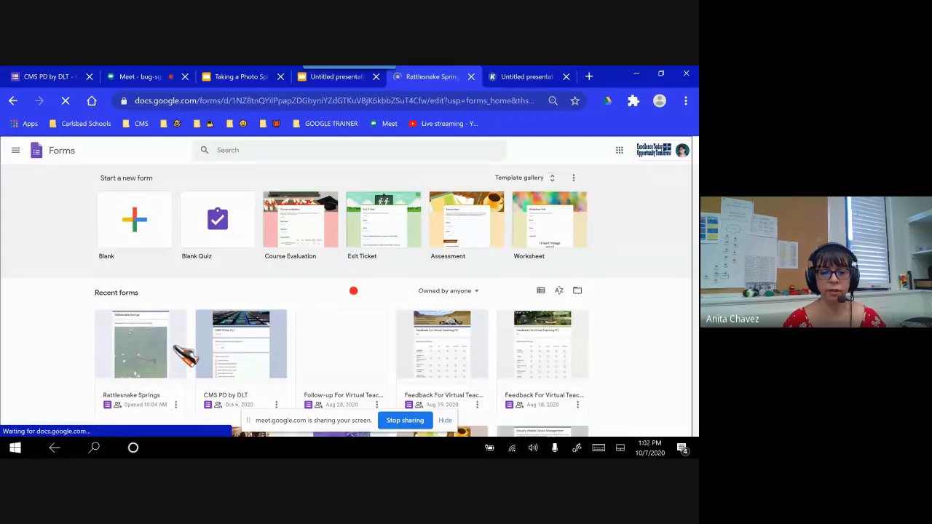
# Create a shortened share link for the Rattlesnake Springs form and copy it.
pyautogui.click(622, 152)
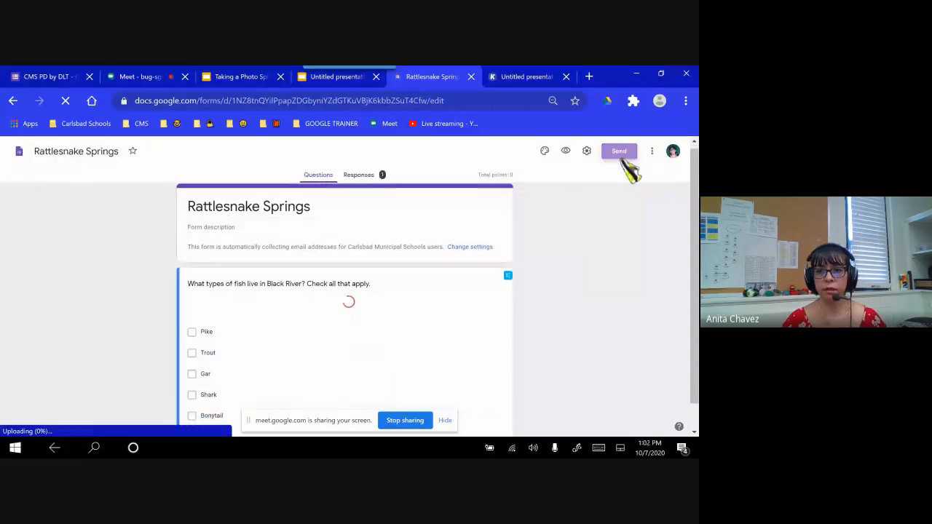
pyautogui.click(311, 215)
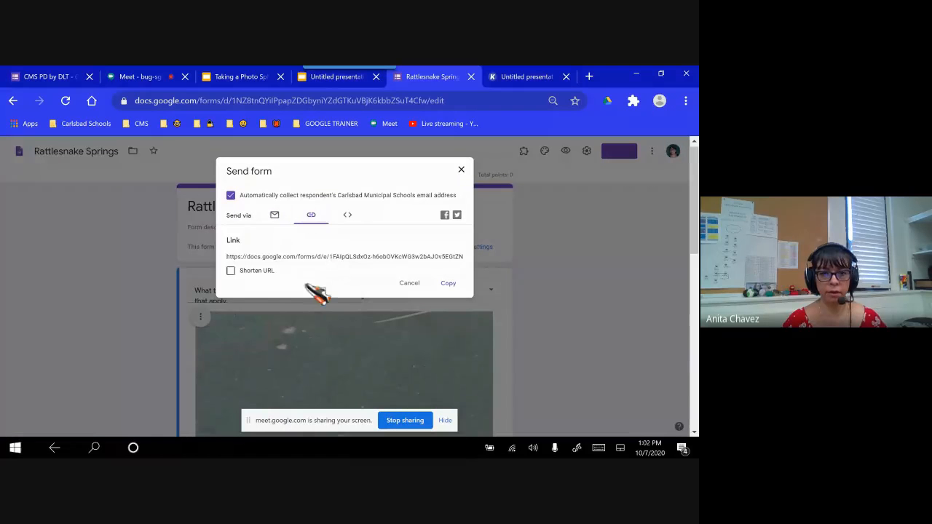
pyautogui.click(231, 270)
pyautogui.click(446, 284)
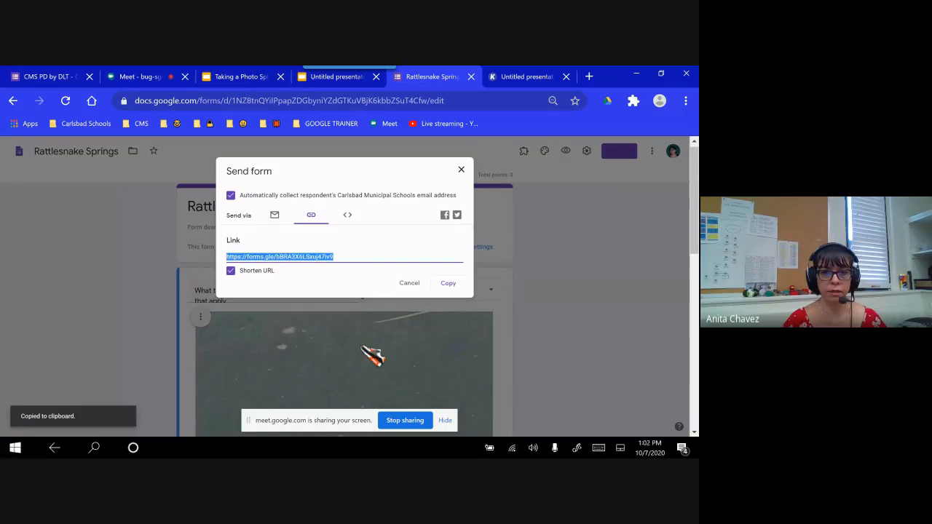
# In Kami, post the copied form link as a text comment near the photo's lower-right corner and move its marker up to the turkey's level.
pyautogui.click(514, 78)
pyautogui.click(560, 339)
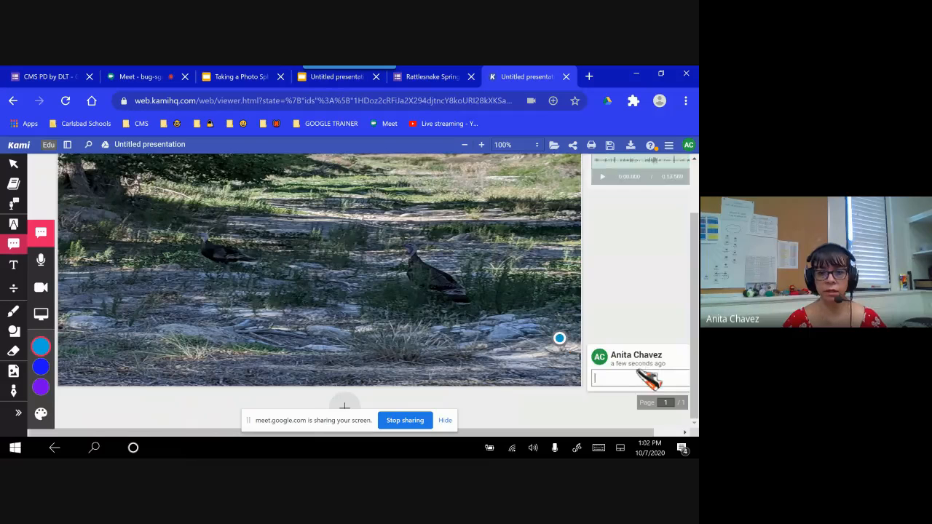
pyautogui.hotkey('ctrl', 'v')
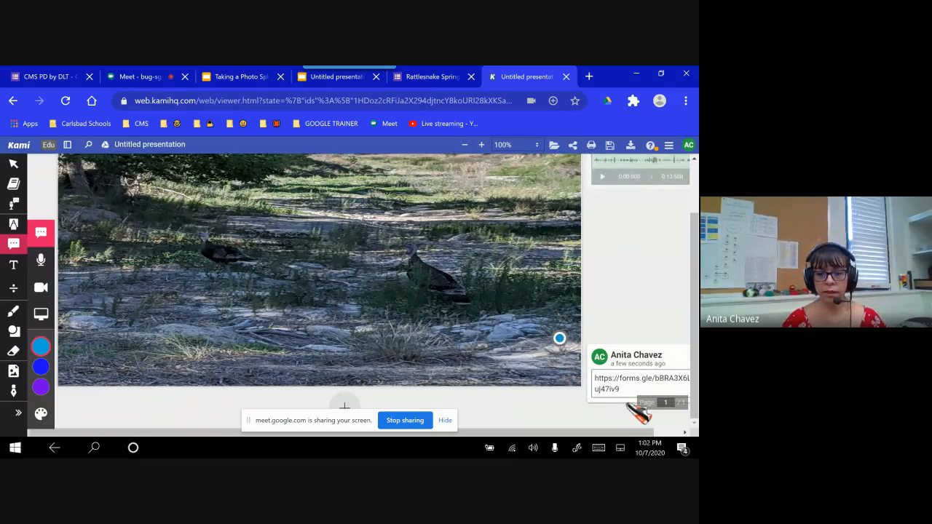
pyautogui.click(627, 404)
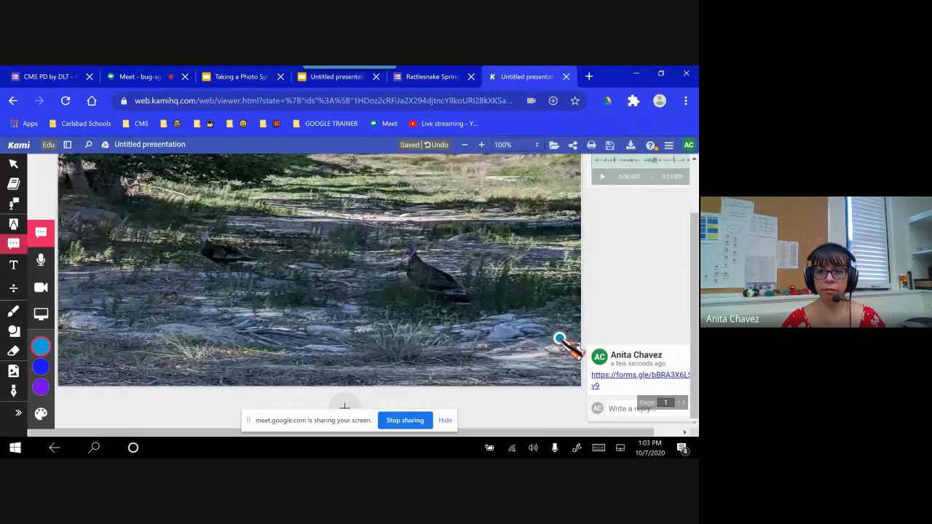
pyautogui.moveTo(559, 338); pyautogui.dragTo(559, 278)
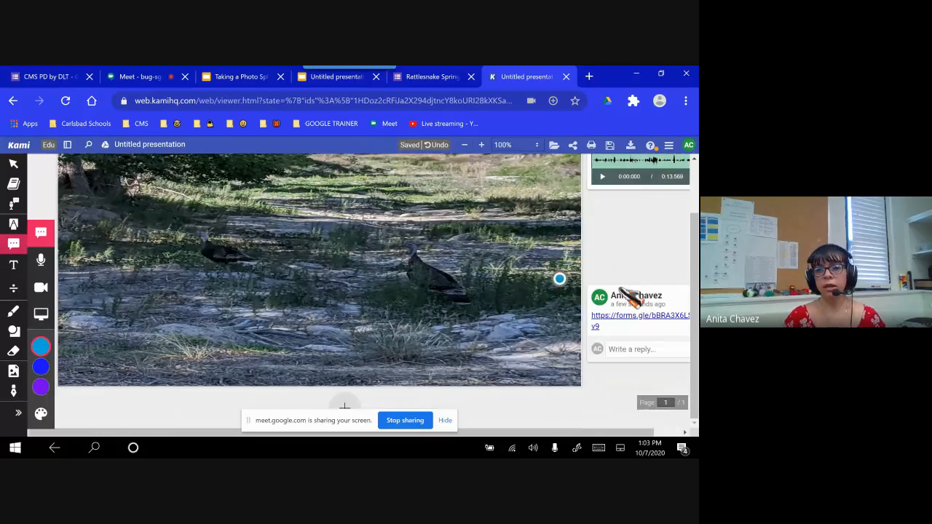
pyautogui.click(613, 262)
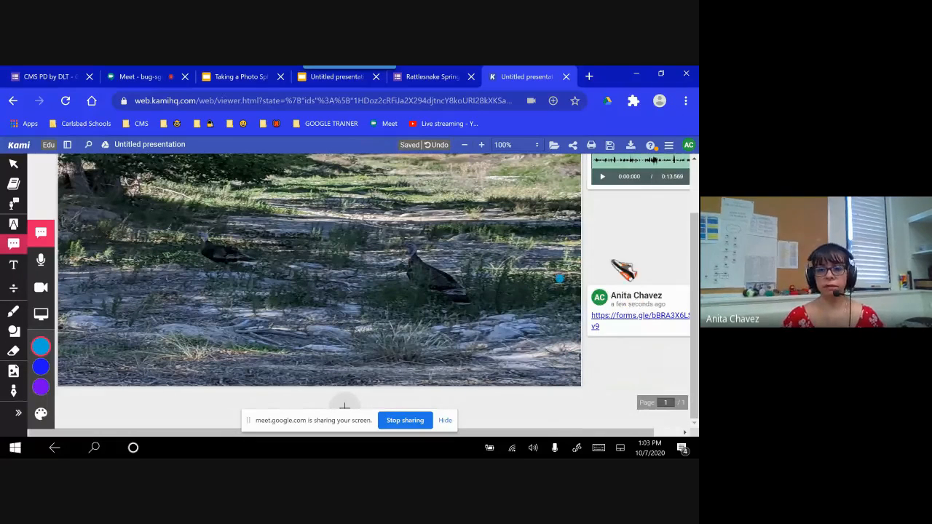
pyautogui.click(329, 78)
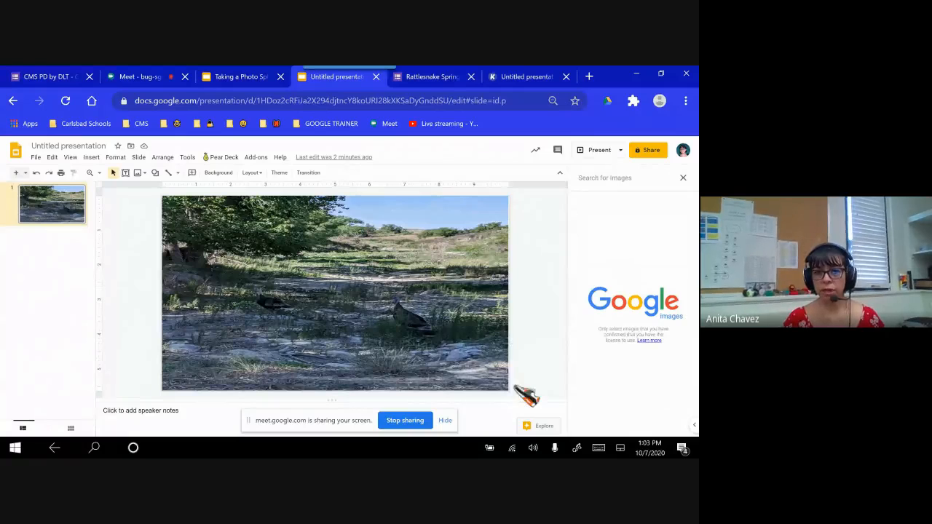
pyautogui.click(516, 79)
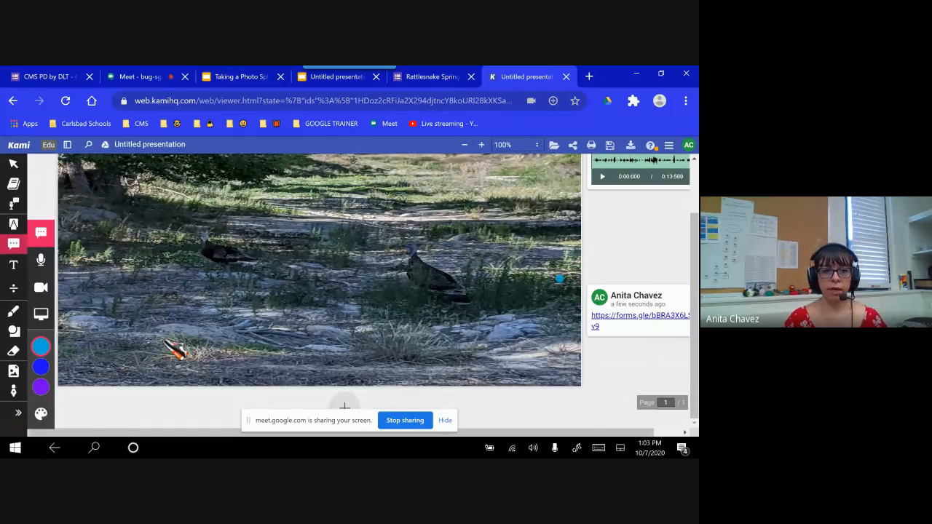
# Try a size 18 text box label on the ground below the right-hand turkey and delete it.
pyautogui.click(13, 265)
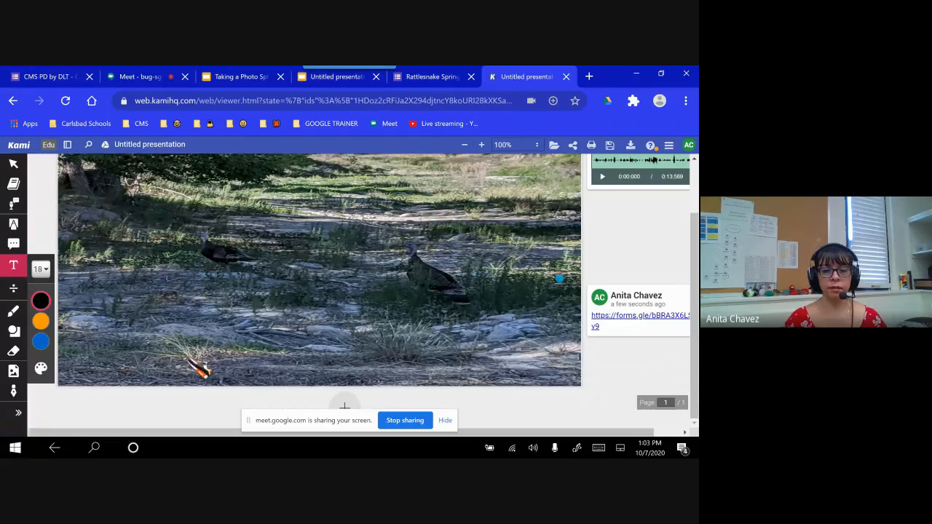
pyautogui.click(429, 341)
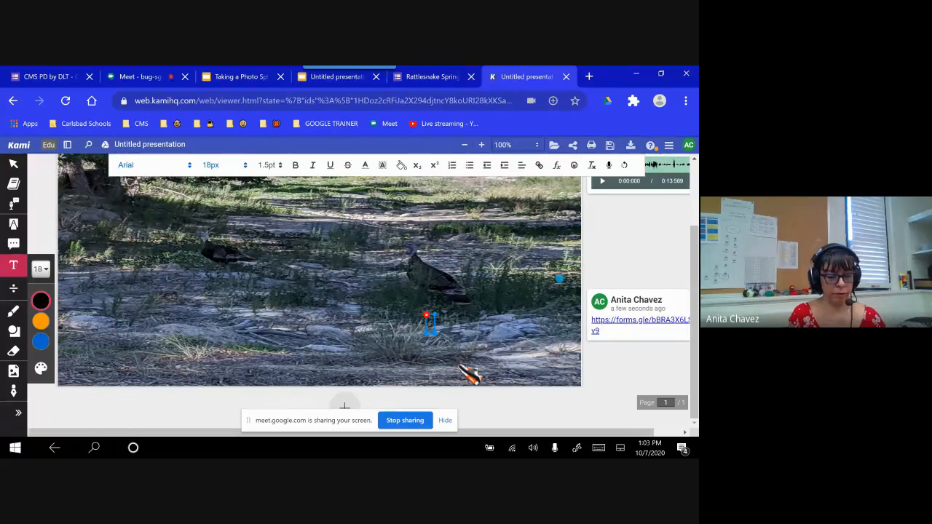
pyautogui.write('turkey')
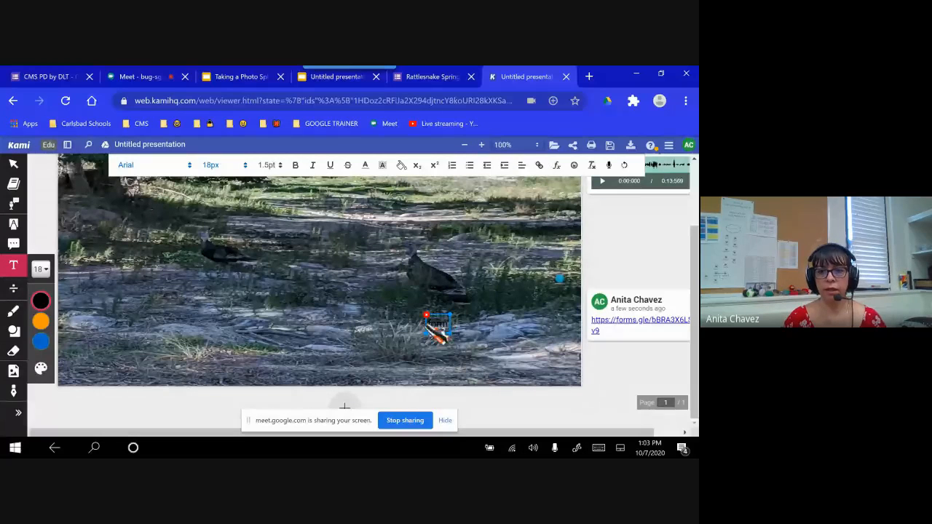
pyautogui.click(427, 315)
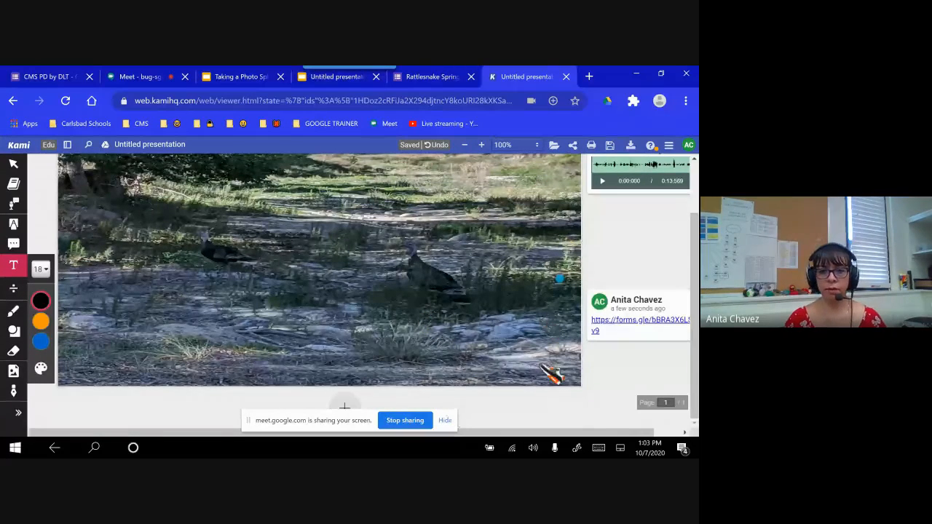
# Move the form-link comment's marker slightly lower near the photo's right edge.
pyautogui.scroll(2, 551, 374)
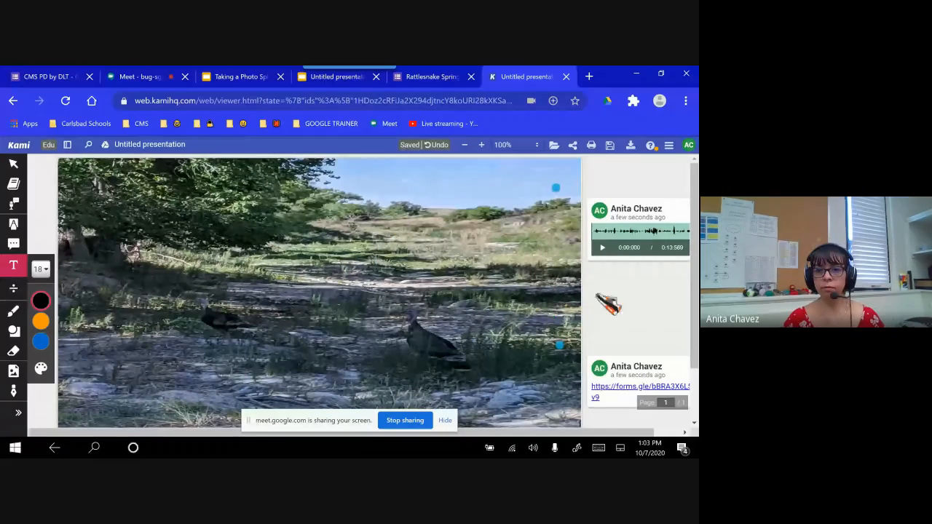
pyautogui.moveTo(559, 344)
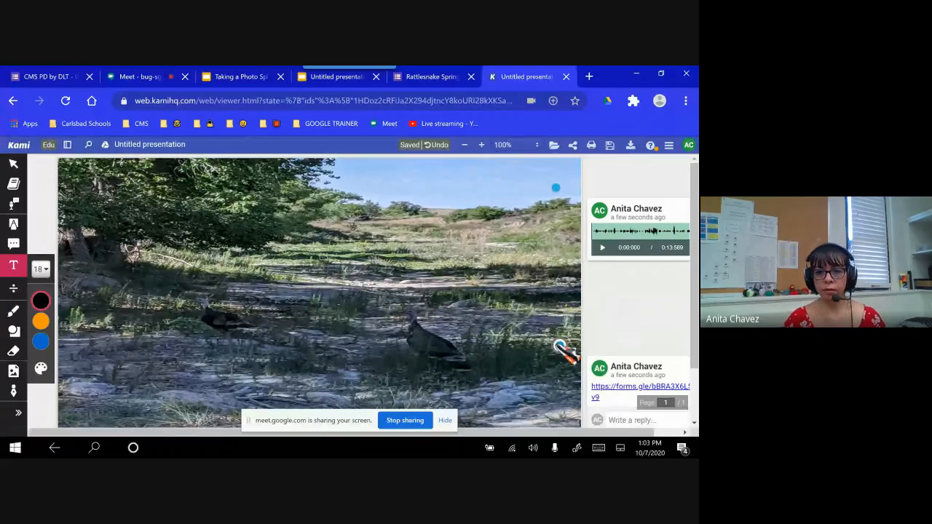
pyautogui.scroll(-2, 575, 371)
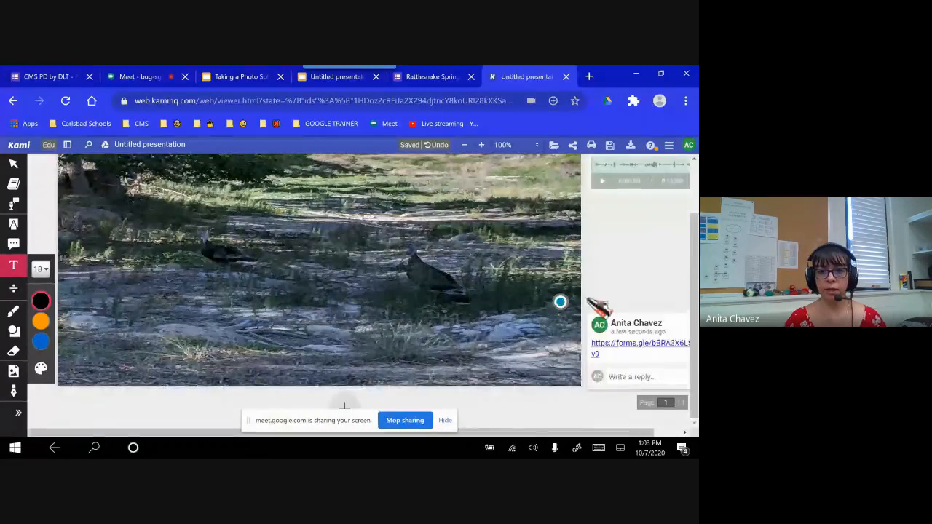
pyautogui.scroll(2, 605, 298)
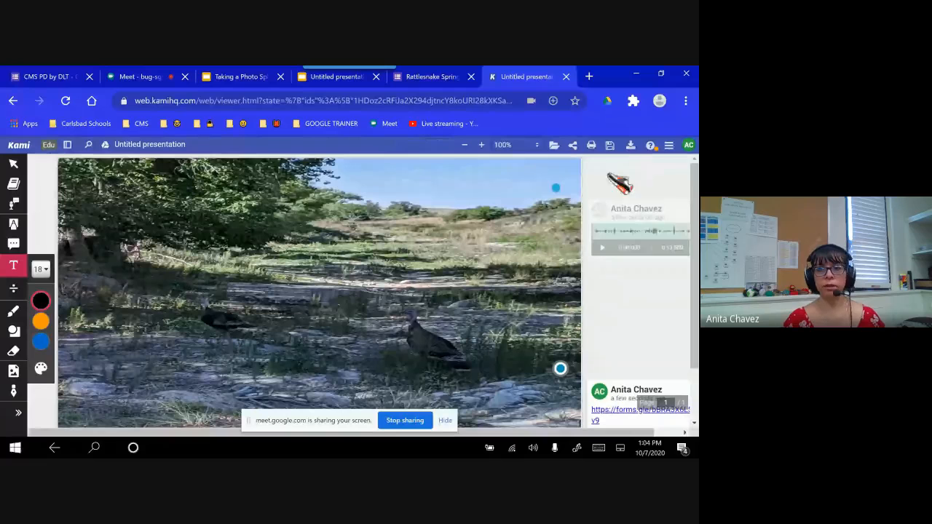
# Search the web for "tour creator" in a new browser tab and open Google's Tour Creator to its list of tours.
pyautogui.click(589, 76)
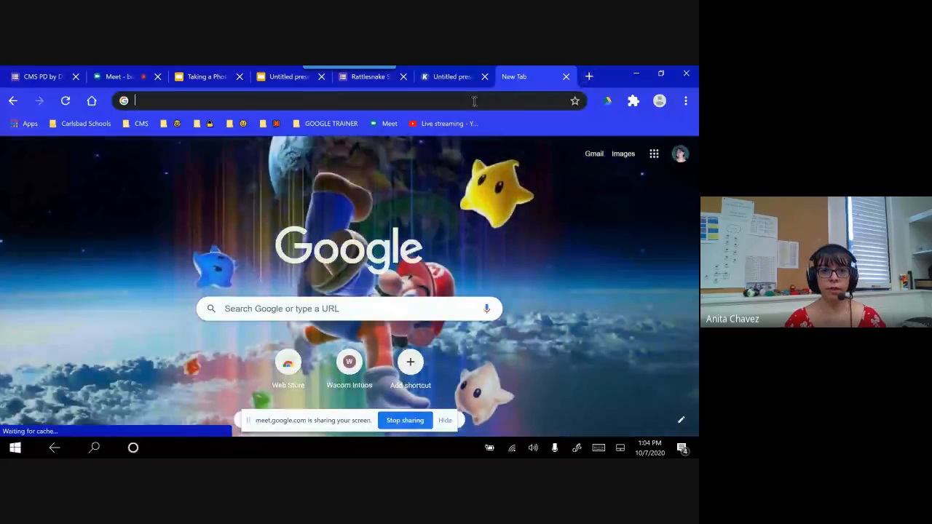
pyautogui.click(474, 101)
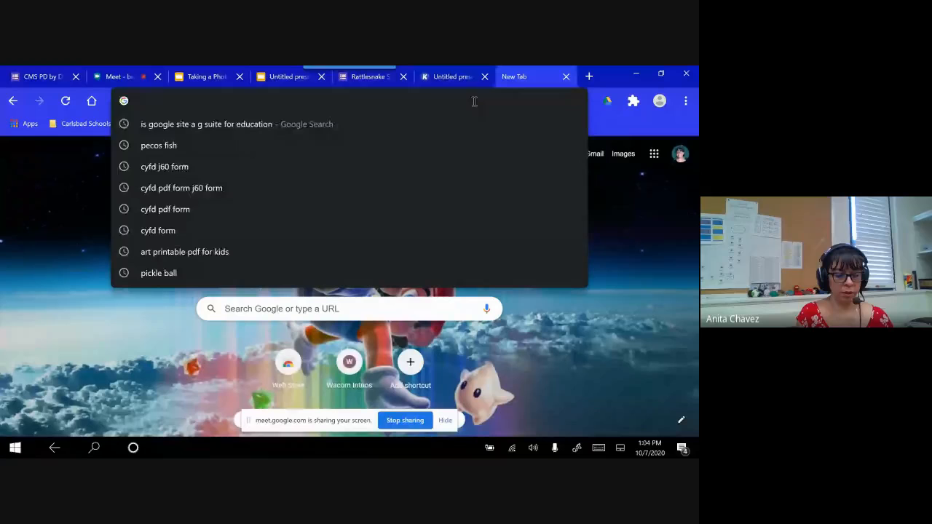
pyautogui.write('tour c')
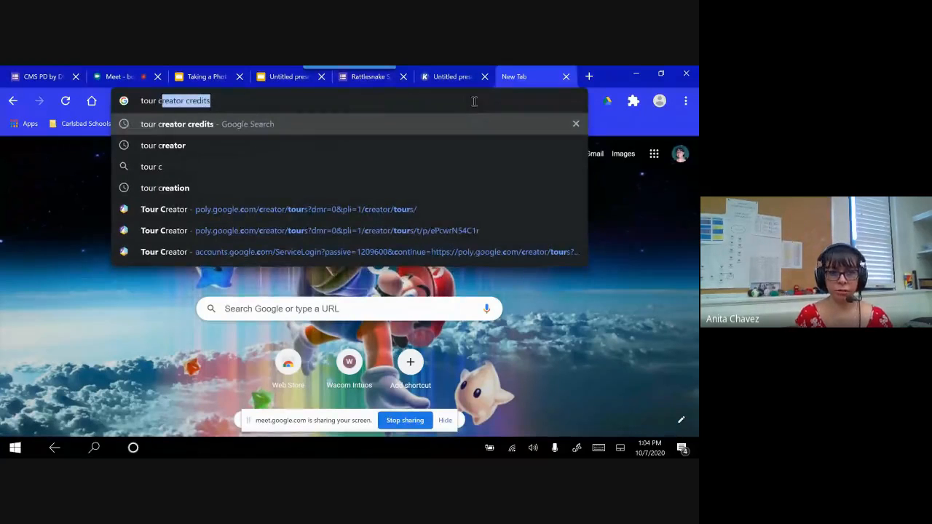
pyautogui.write('reator')
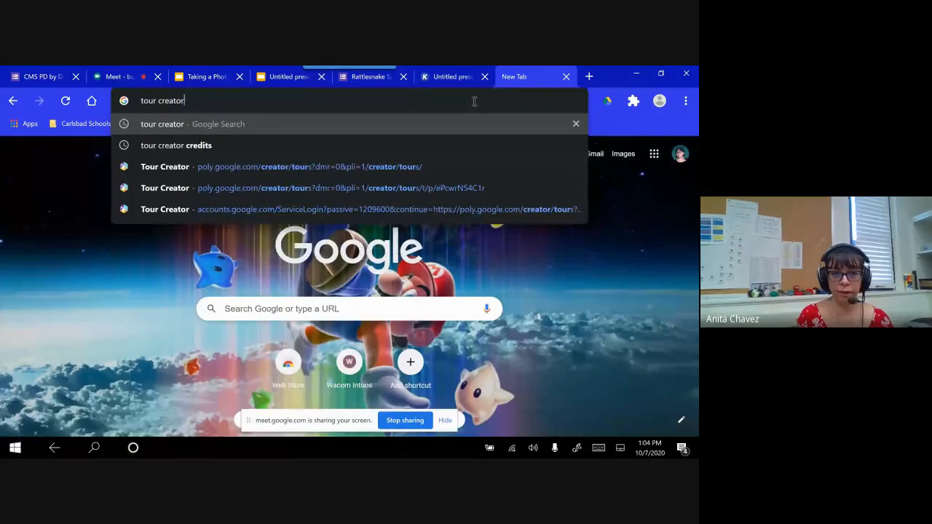
pyautogui.press('Return')
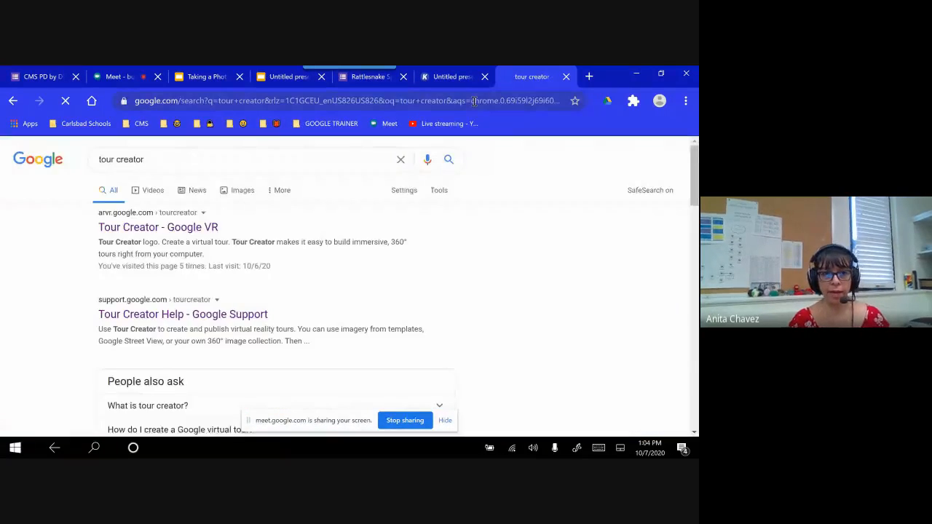
pyautogui.click(143, 231)
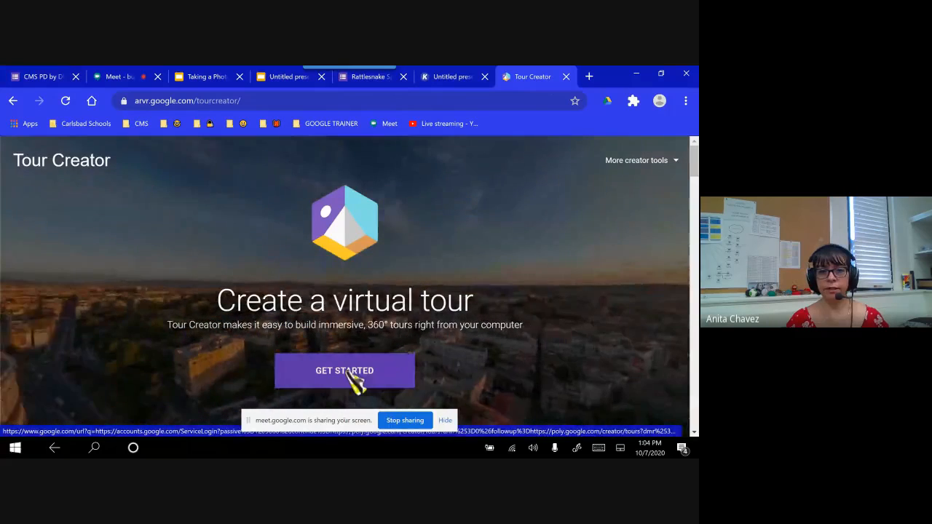
pyautogui.click(347, 371)
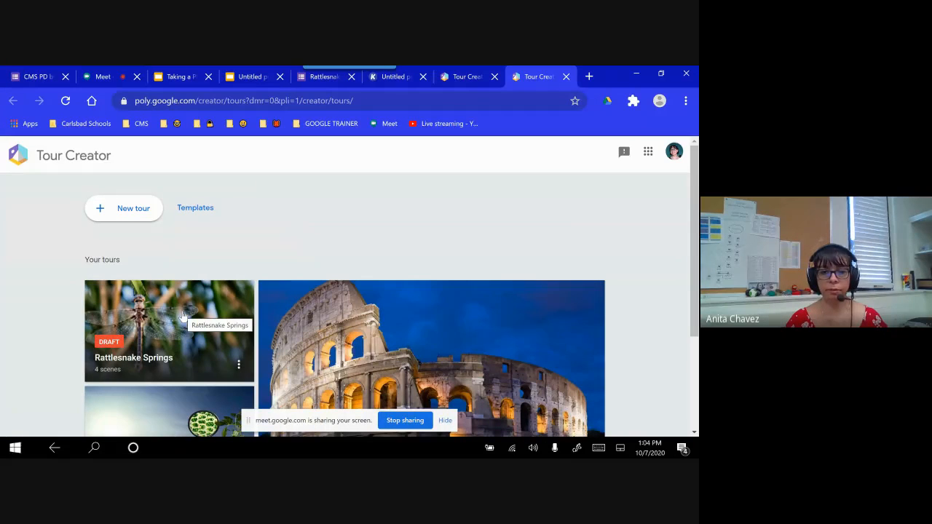
# Start a new tour in Tour Creator and hide the screen-sharing notice.
pyautogui.scroll(-1, 457, 354)
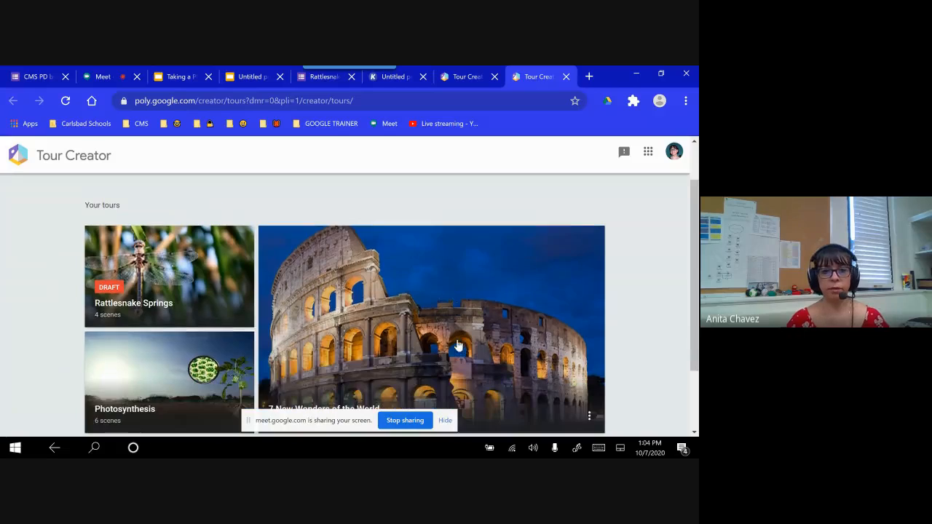
pyautogui.scroll(1, 174, 222)
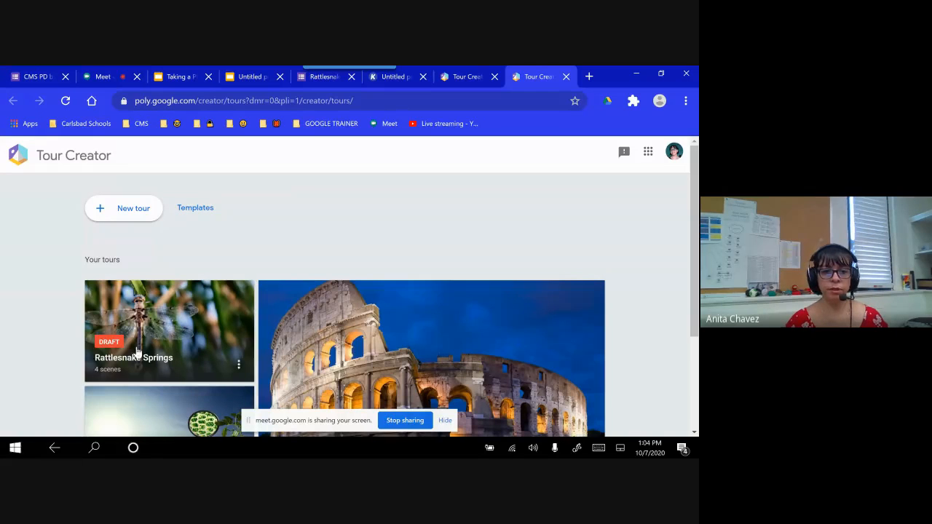
pyautogui.click(120, 211)
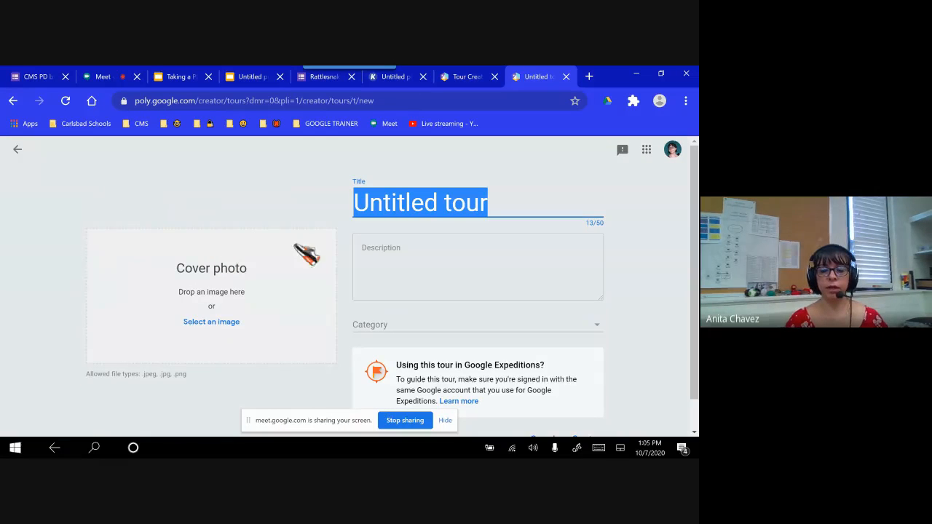
pyautogui.click(444, 421)
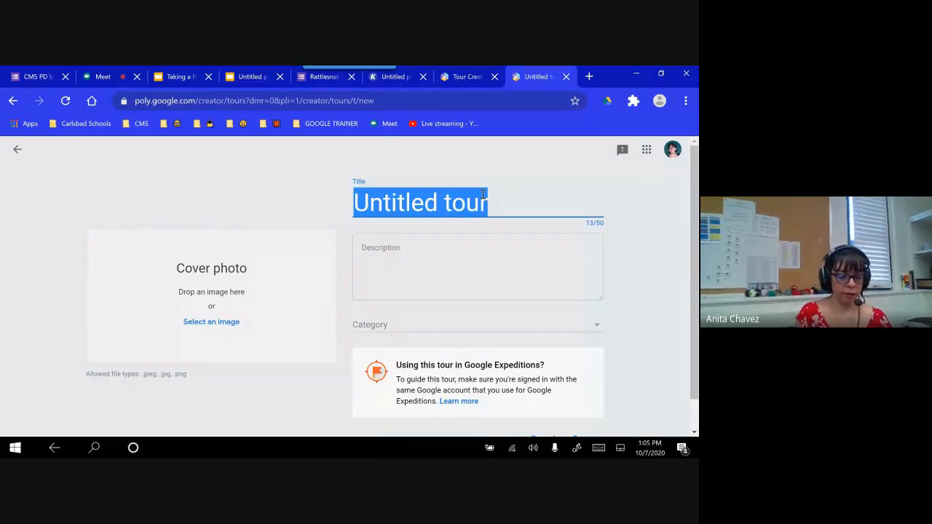
# Title the tour "Rattlesnake Springs" and enter "Local area with wildlife" as its description.
pyautogui.write('Ro')
pyautogui.write('ttl')
pyautogui.write('esnake Spi')
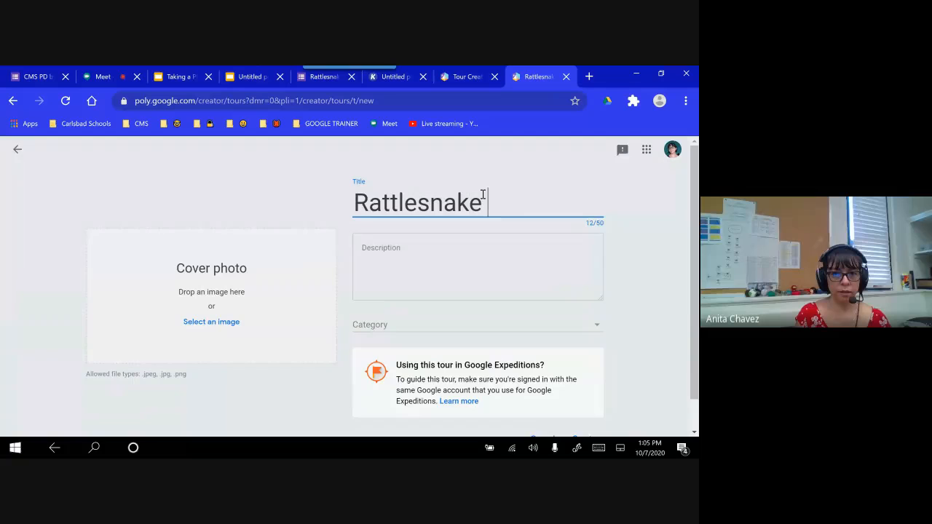
pyautogui.click(427, 263)
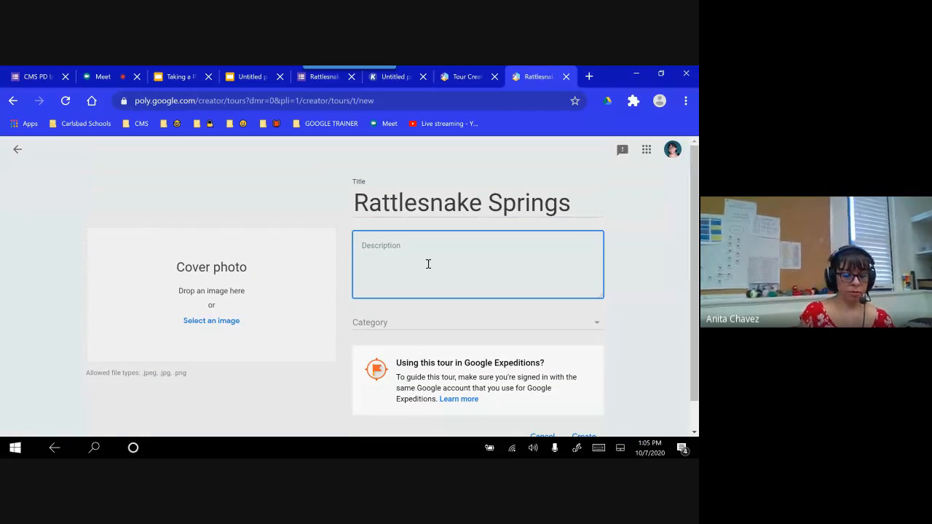
pyautogui.write('Local area with wildlife')
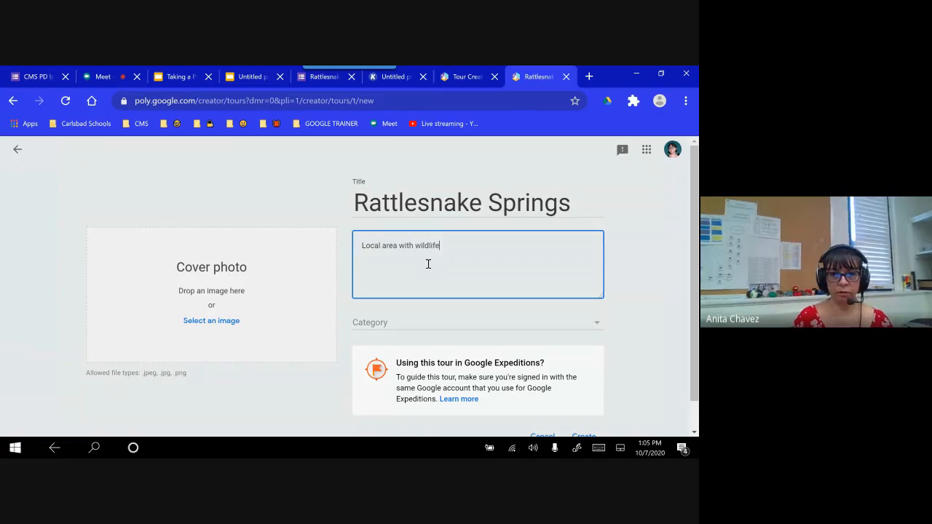
pyautogui.click(222, 329)
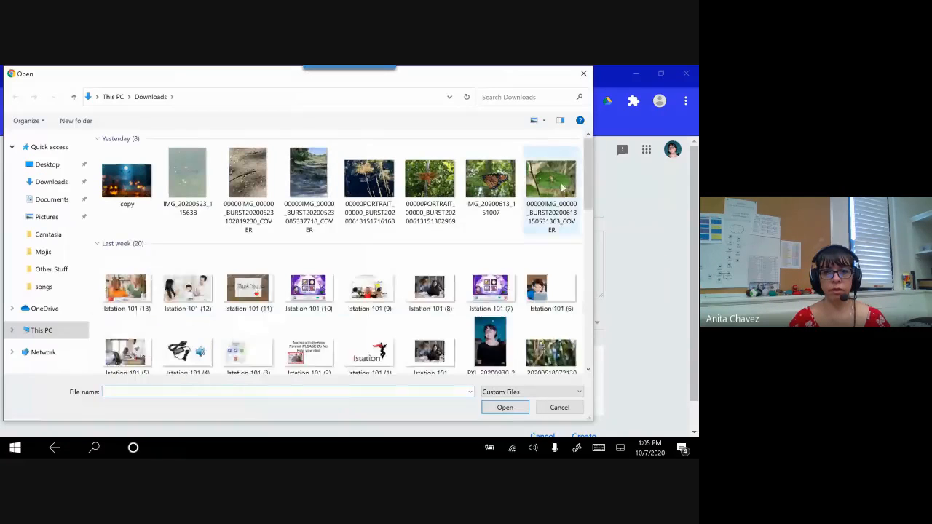
pyautogui.click(430, 182)
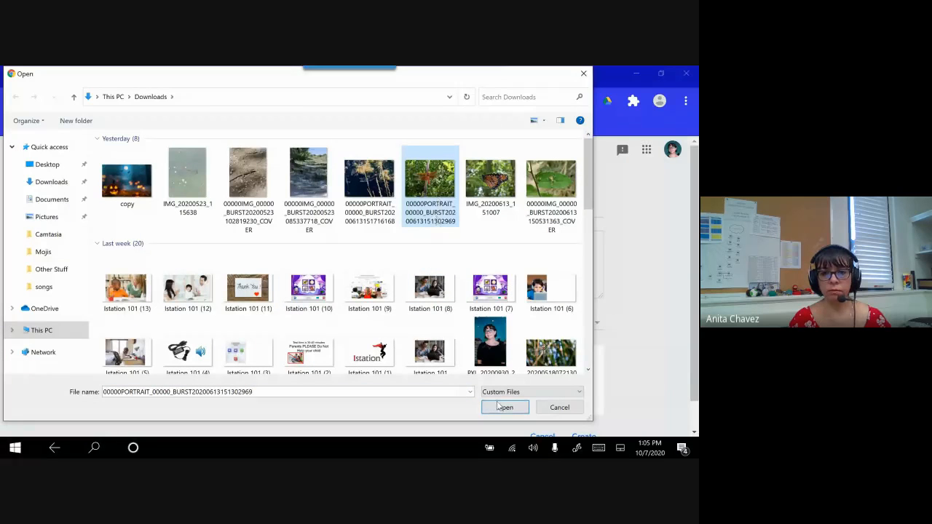
pyautogui.scroll(-1, 474, 247)
pyautogui.click(553, 275)
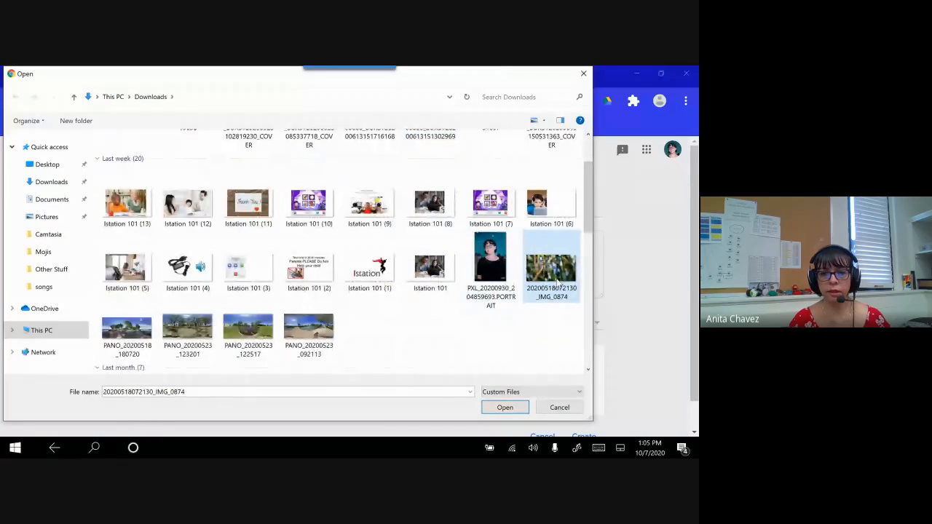
pyautogui.click(504, 407)
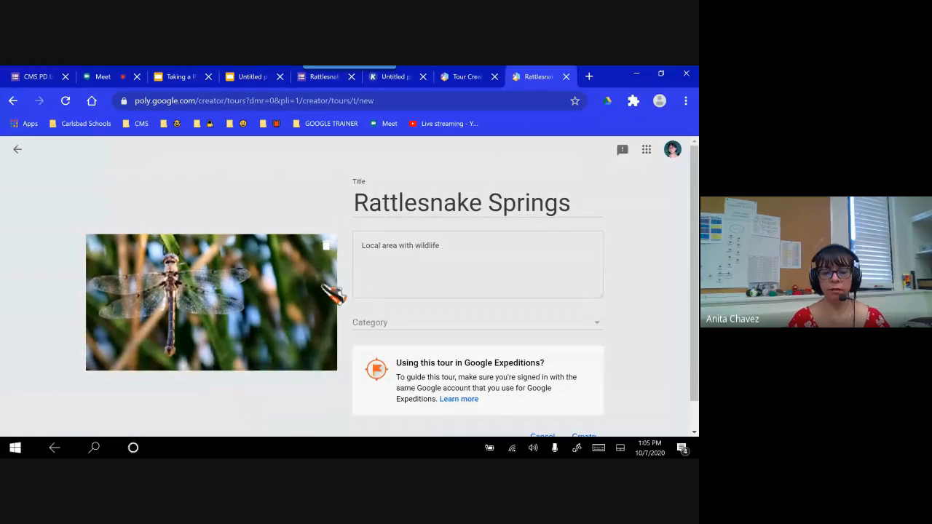
# Set the tour's category to Nature and create the tour.
pyautogui.click(598, 324)
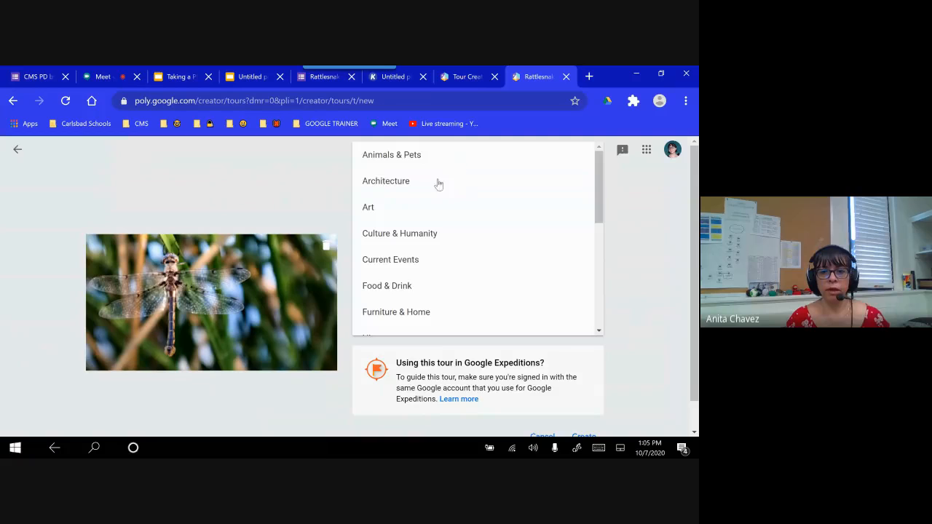
pyautogui.scroll(-3, 439, 212)
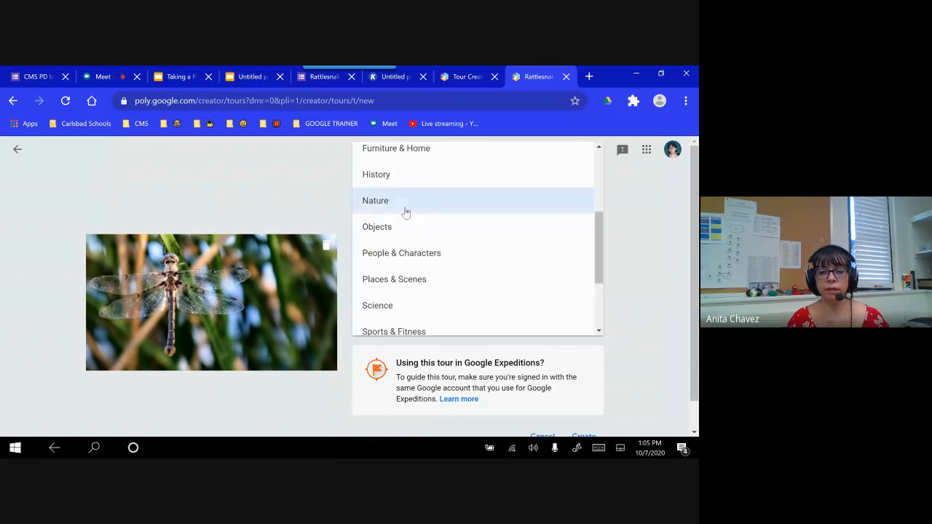
pyautogui.click(405, 210)
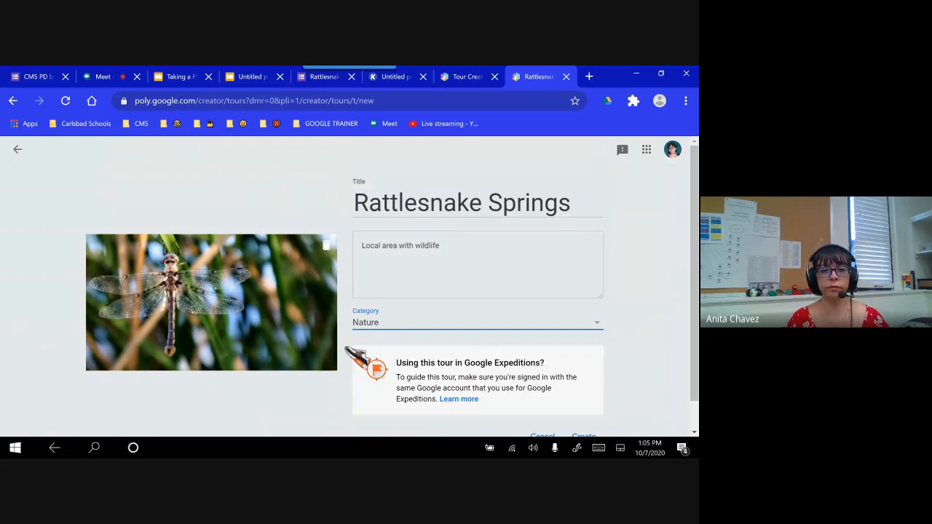
pyautogui.scroll(-1, 355, 356)
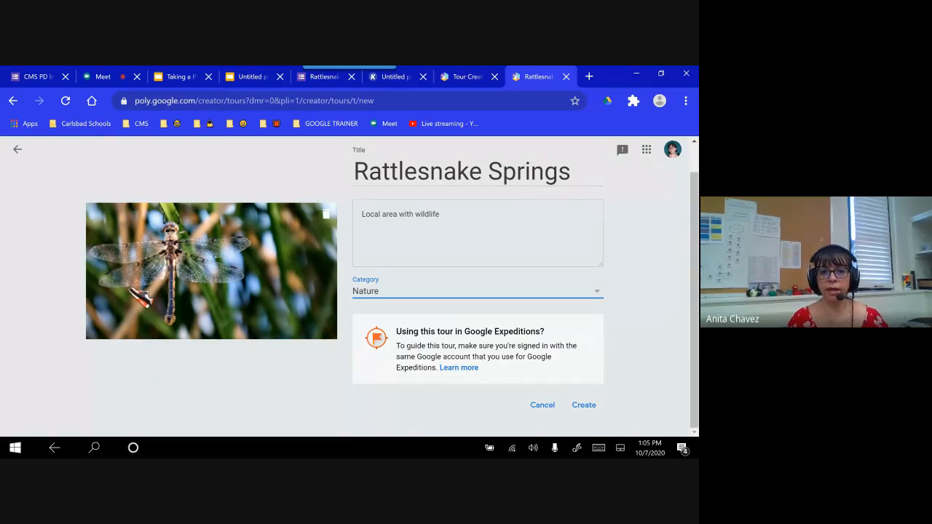
pyautogui.click(584, 405)
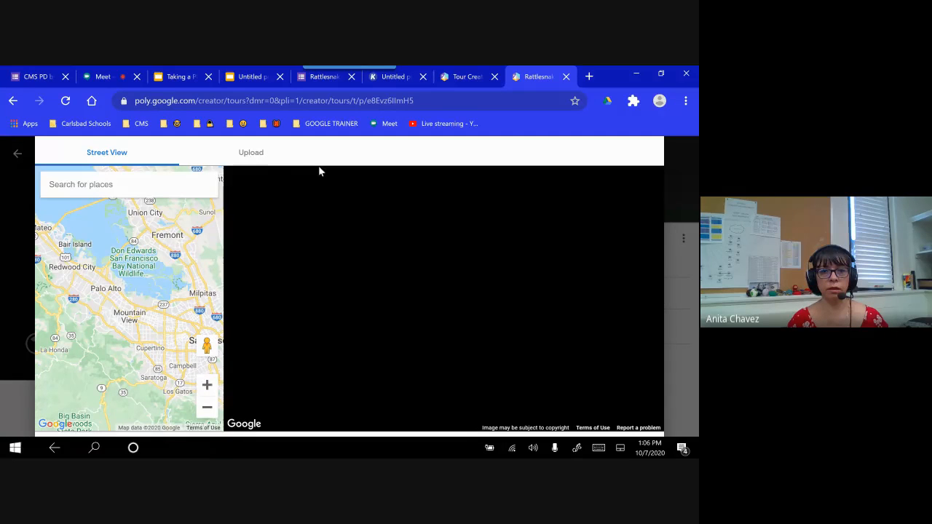
pyautogui.click(266, 161)
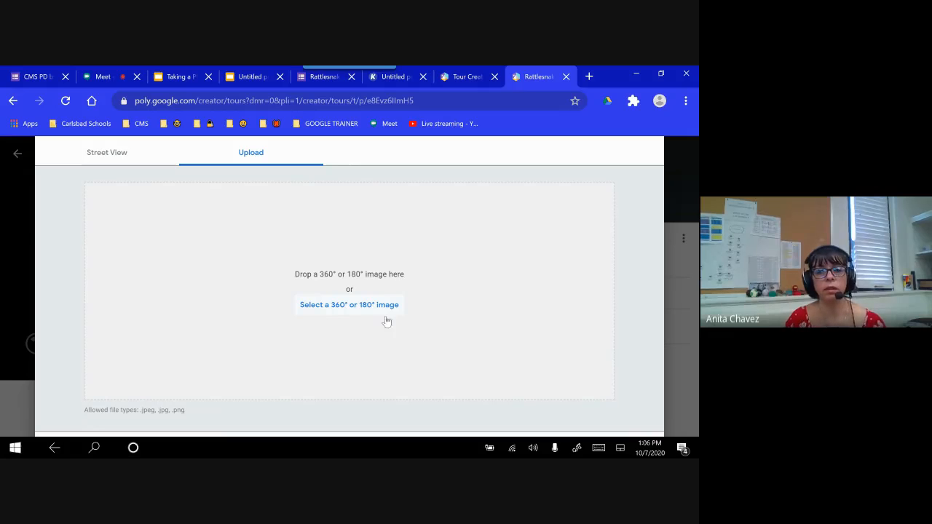
pyautogui.click(315, 308)
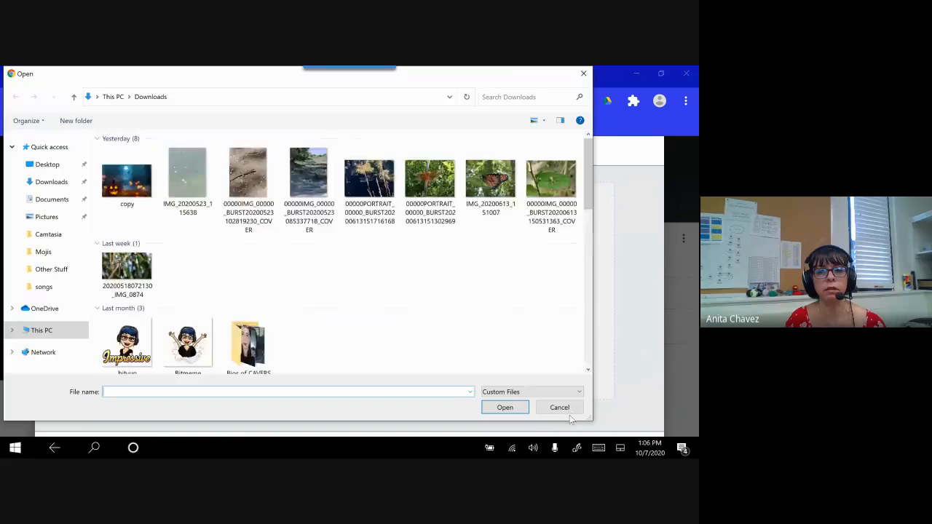
pyautogui.click(562, 407)
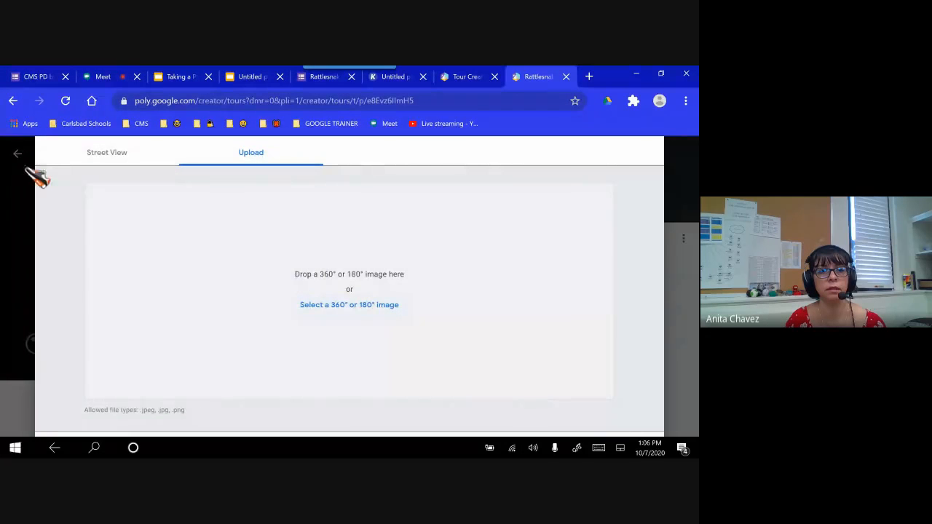
pyautogui.click(142, 157)
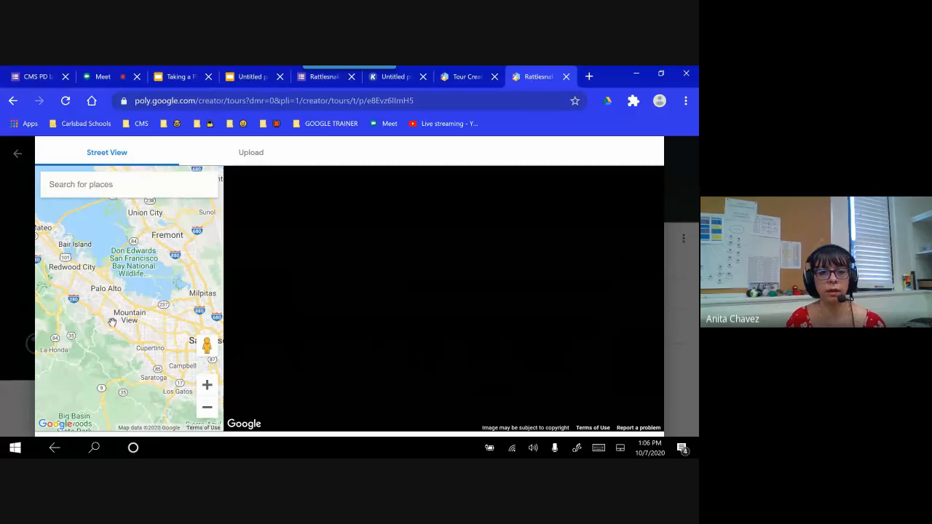
# Upload the panorama PANO_20200518_180720 from Downloads as the 360° image for the first scene.
pyautogui.click(250, 152)
pyautogui.click(321, 308)
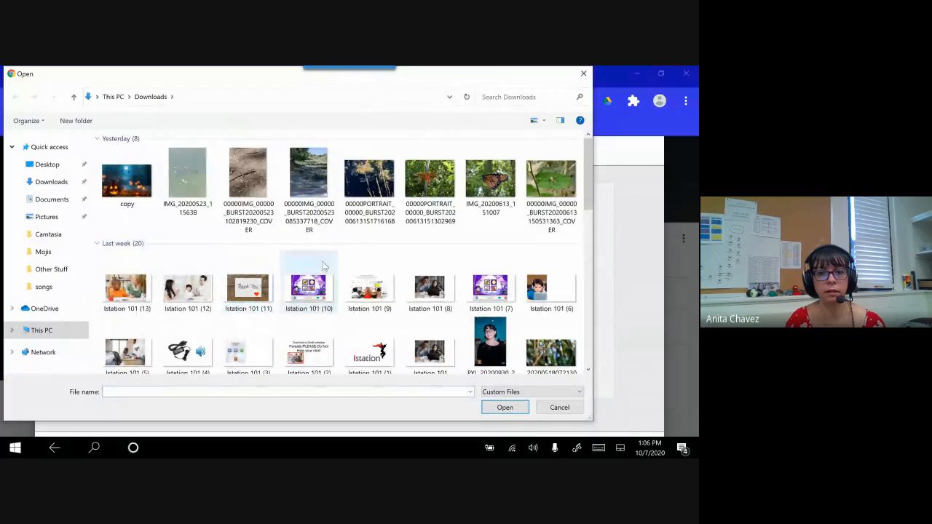
pyautogui.scroll(-5, 455, 218)
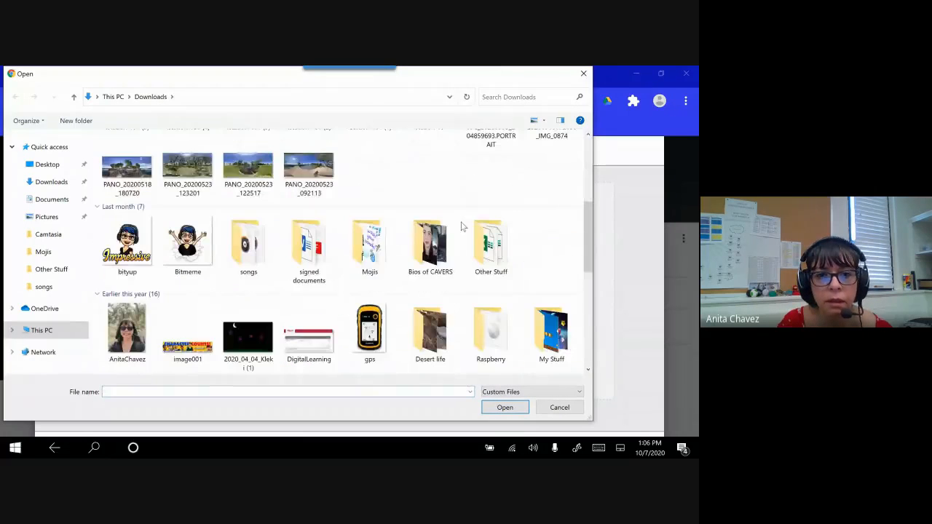
pyautogui.scroll(2, 417, 195)
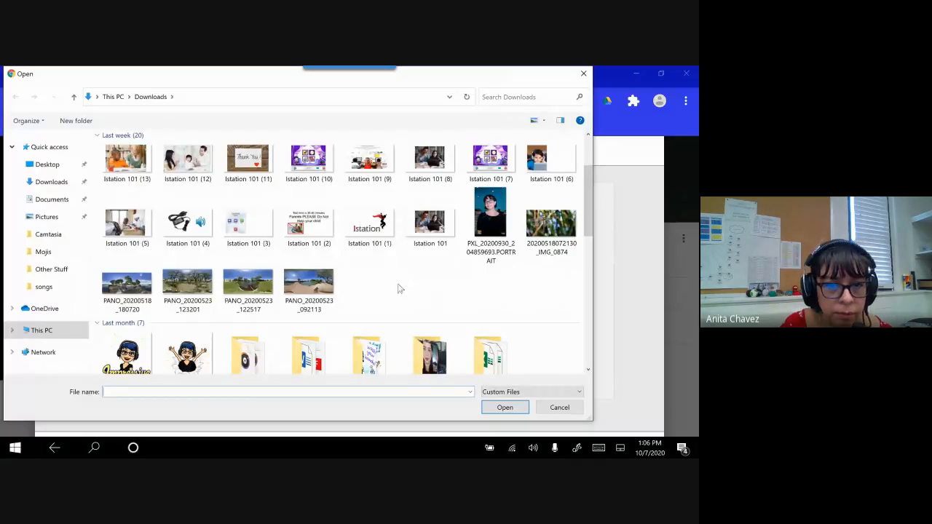
pyautogui.click(130, 289)
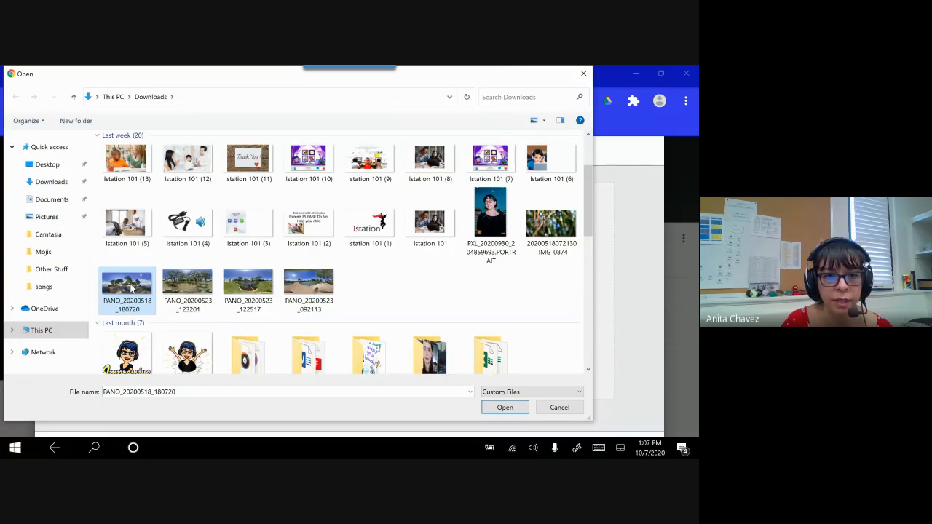
pyautogui.click(504, 407)
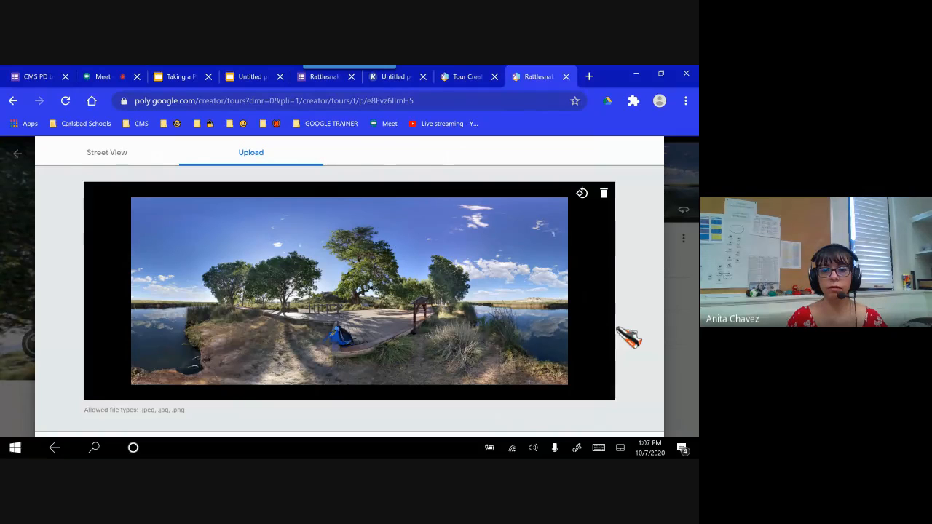
# Move the Windows taskbar to the side of the screen and add the uploaded panorama to the tour as a scene.
pyautogui.moveTo(540, 441); pyautogui.dragTo(626, 446)
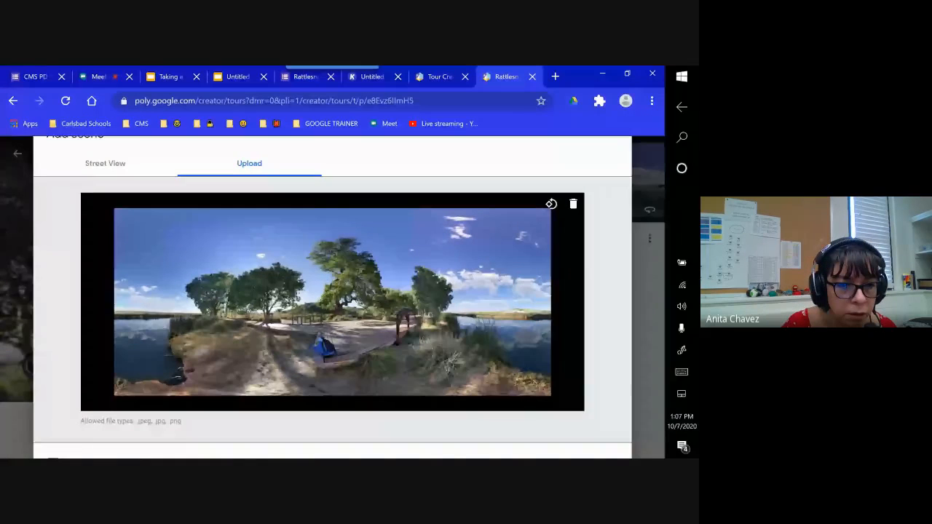
pyautogui.click(54, 456)
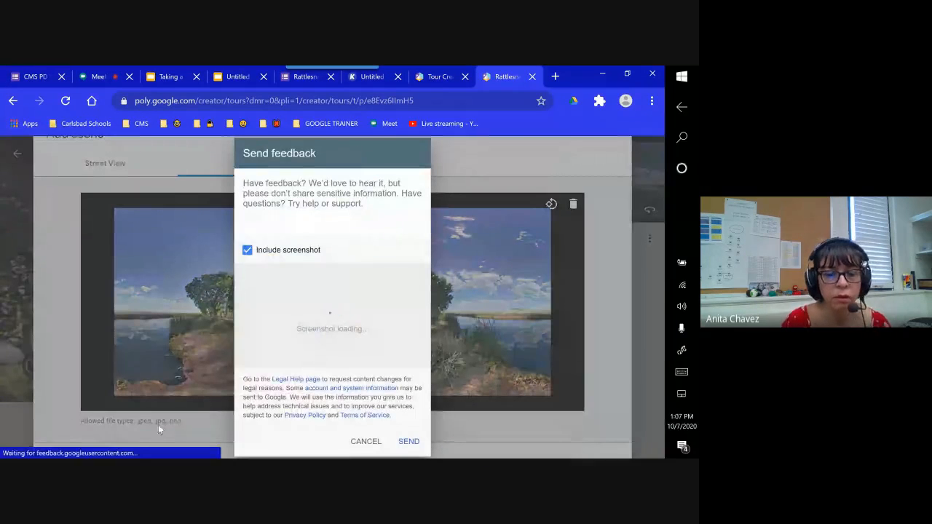
pyautogui.click(364, 444)
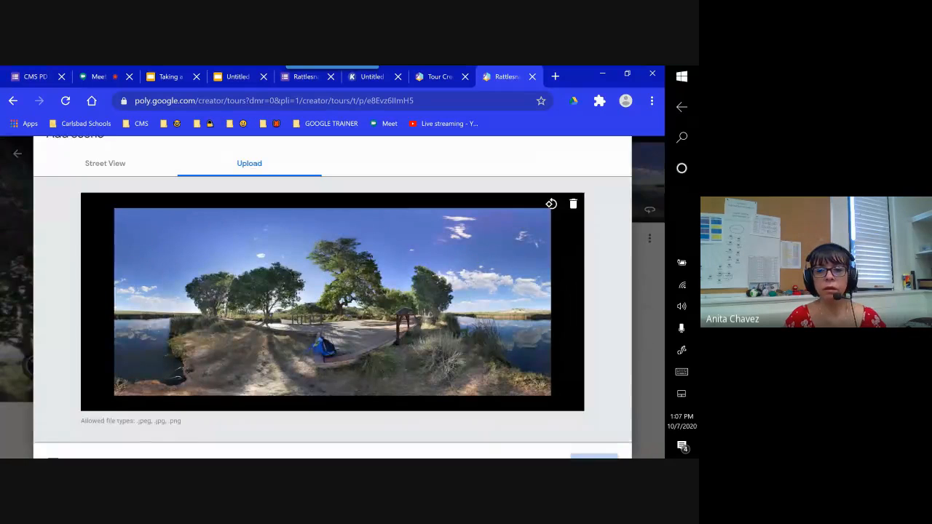
pyautogui.click(595, 454)
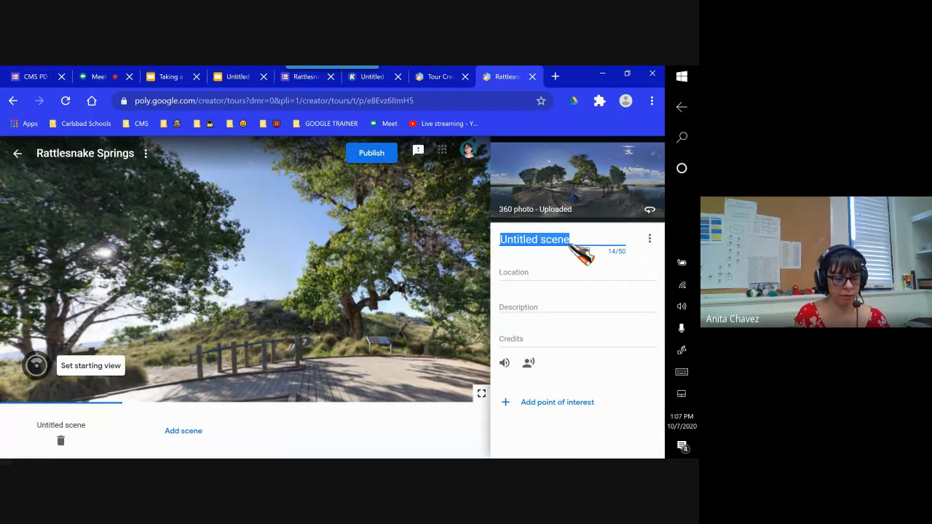
# Name the new scene "Cottonwood".
pyautogui.write('Cotton')
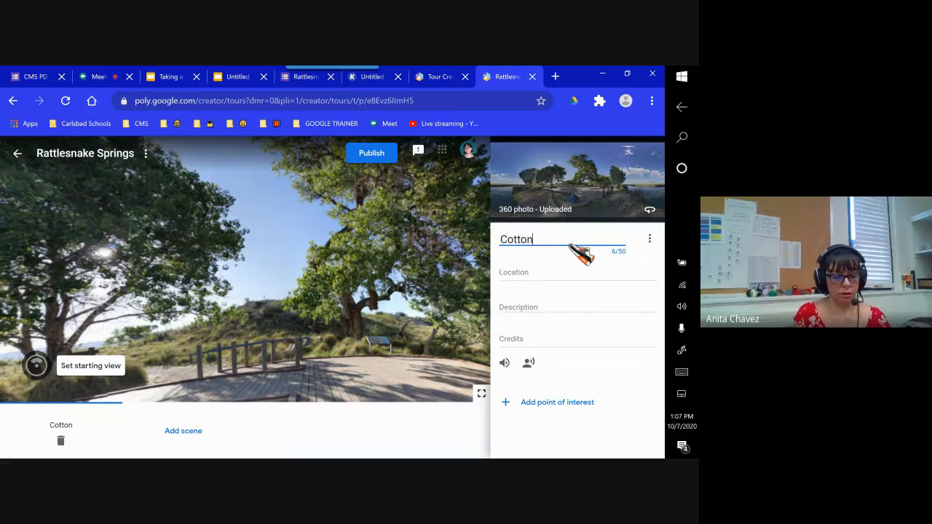
pyautogui.write('woord')
pyautogui.press('BackSpace')
pyautogui.press('BackSpace')
pyautogui.write('d')
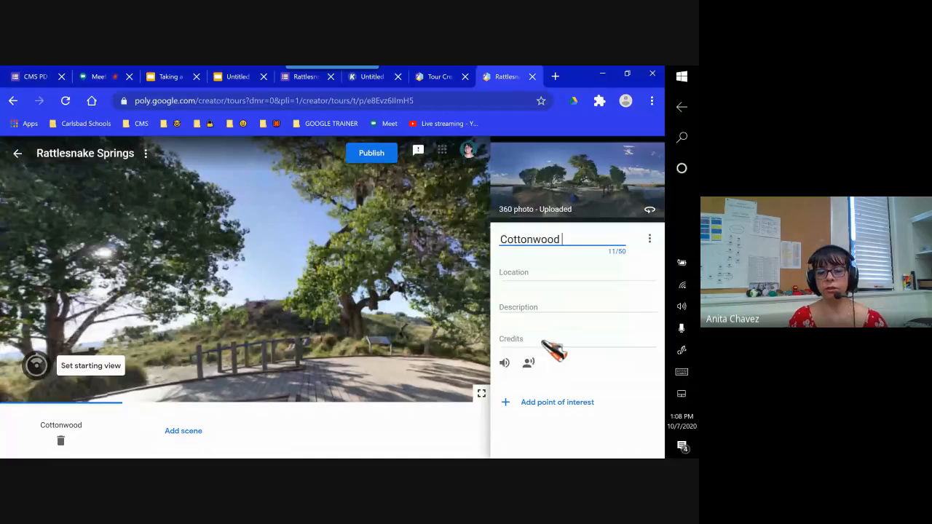
# View the ambient audio upload options for the Cottonwood scene and close them without adding a file.
pyautogui.click(503, 362)
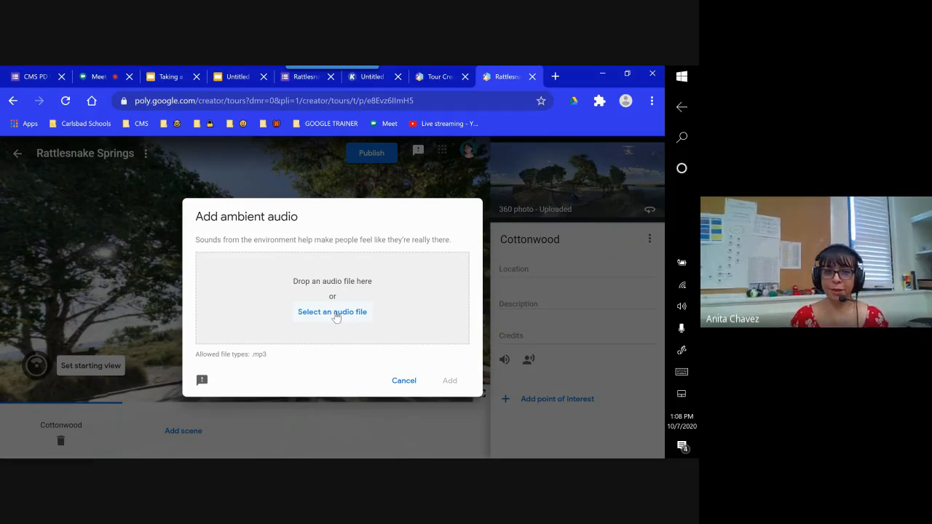
pyautogui.click(404, 381)
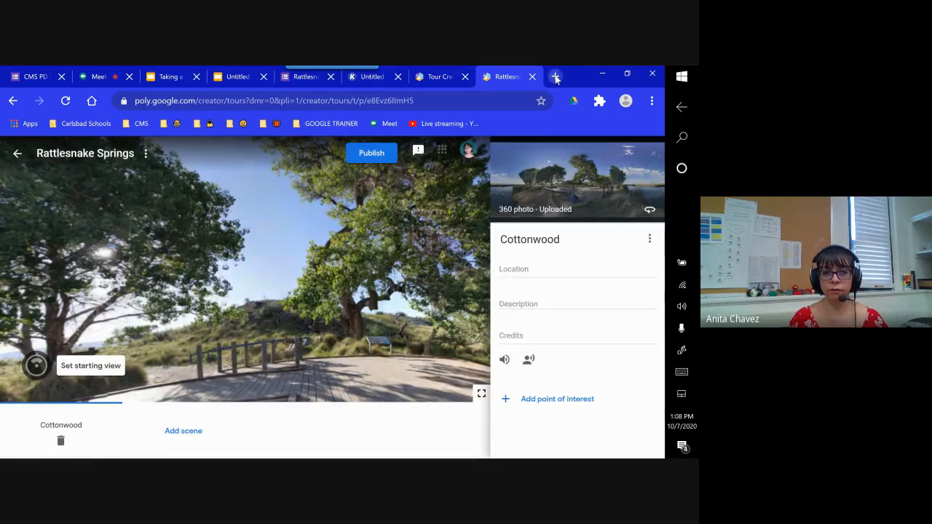
# Open the bookmarked YouTube Studio Audio library in a new browser tab, browse its tracks and return to the Rattlesnake Springs tour.
pyautogui.click(555, 76)
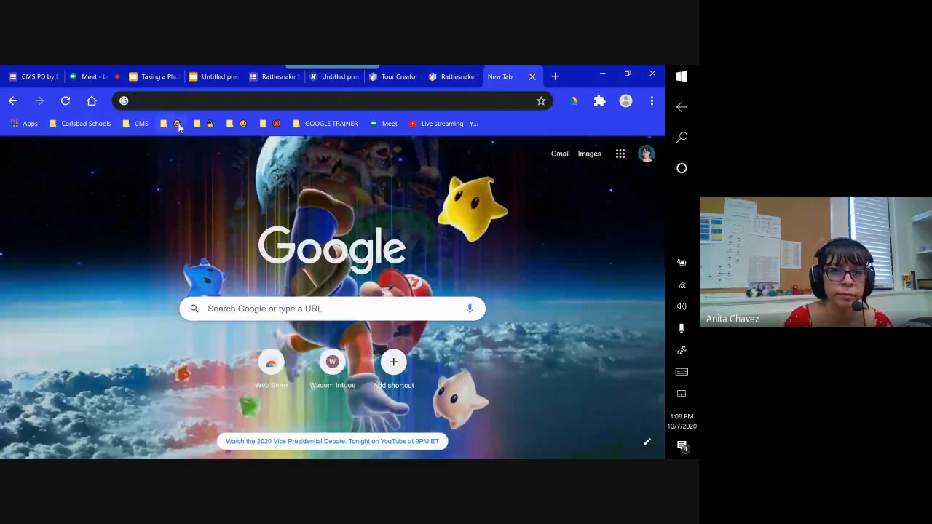
pyautogui.click(198, 124)
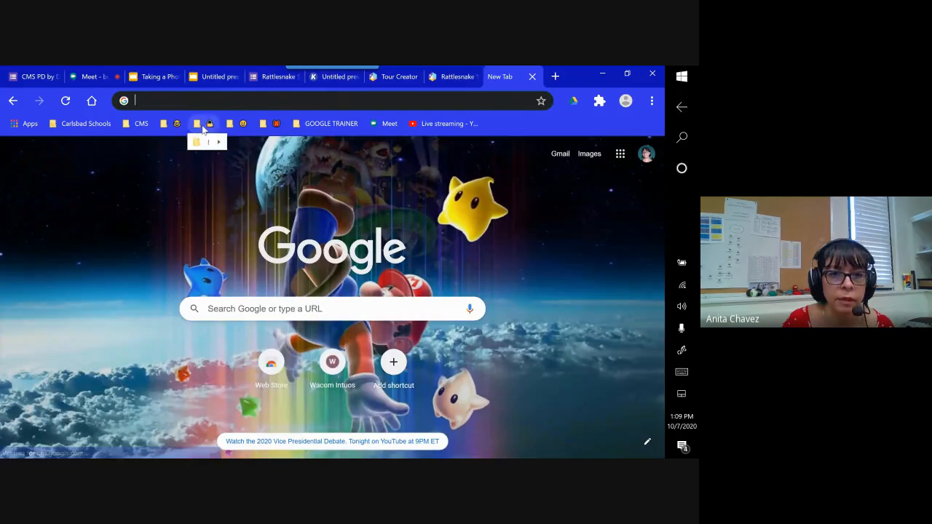
pyautogui.moveTo(243, 124)
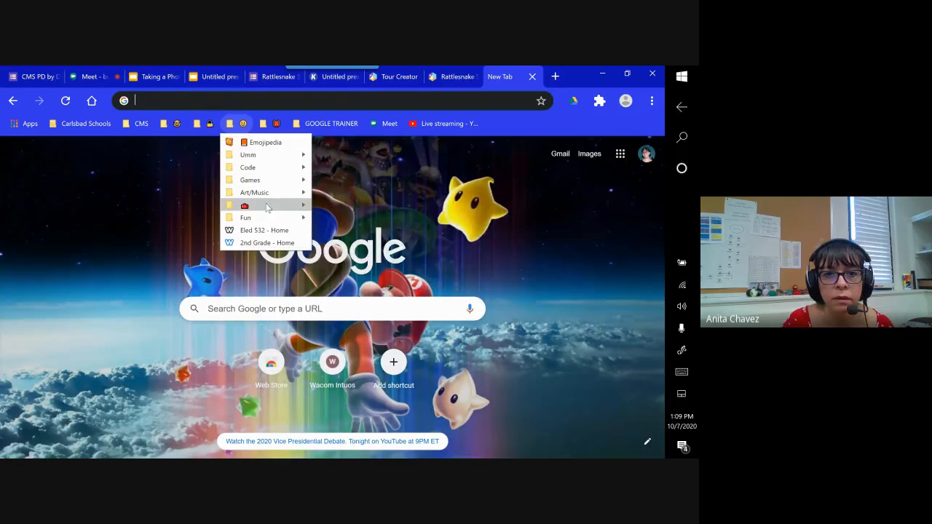
pyautogui.moveTo(306, 206)
pyautogui.click(357, 293)
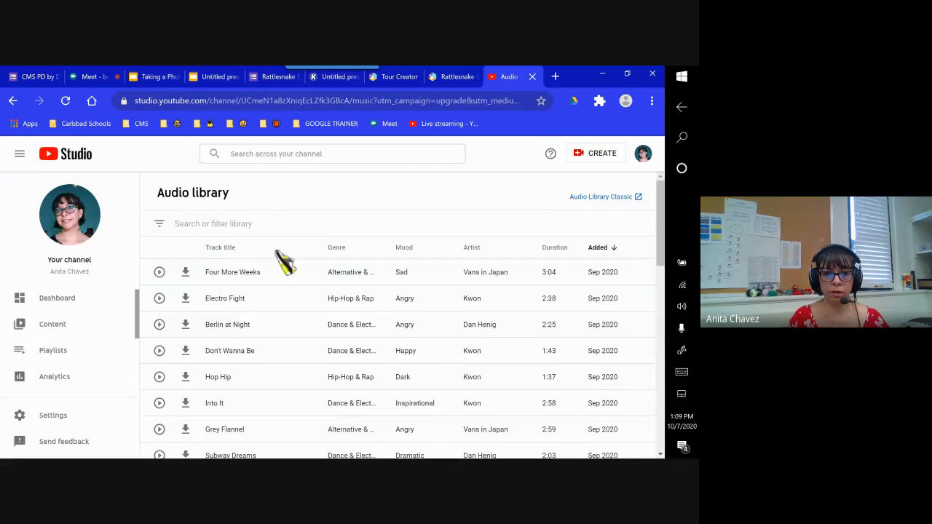
pyautogui.scroll(-3, 279, 255)
pyautogui.scroll(-5, 280, 250)
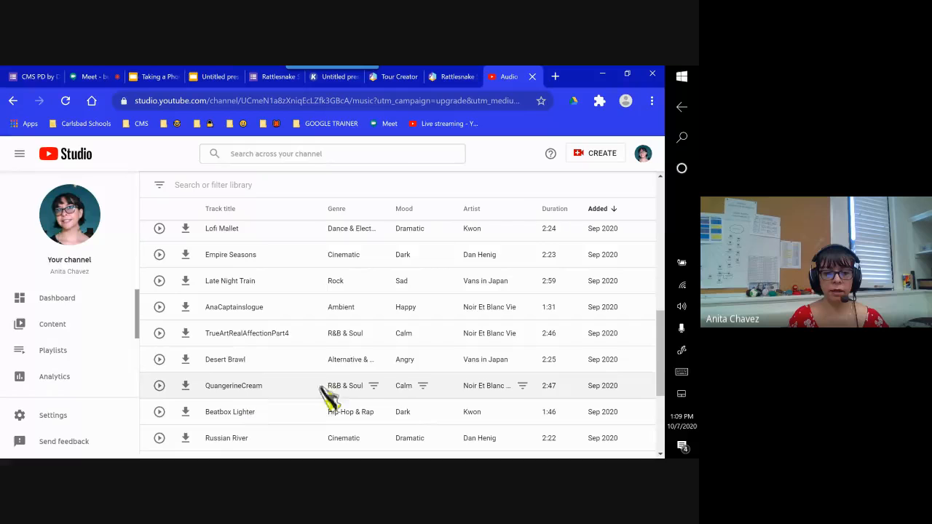
pyautogui.click(455, 81)
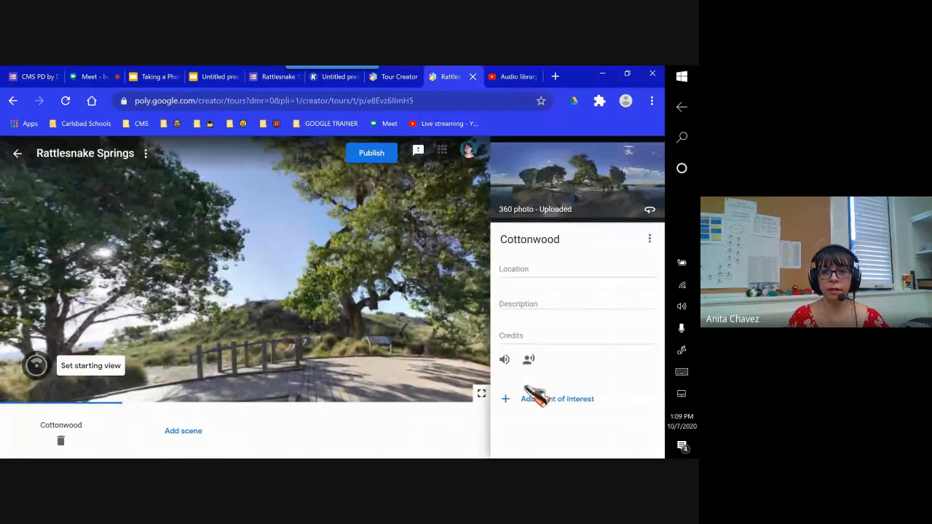
# Add the audio file "Rev - Eveningland" from Downloads as ambient audio for the Cottonwood scene.
pyautogui.click(503, 358)
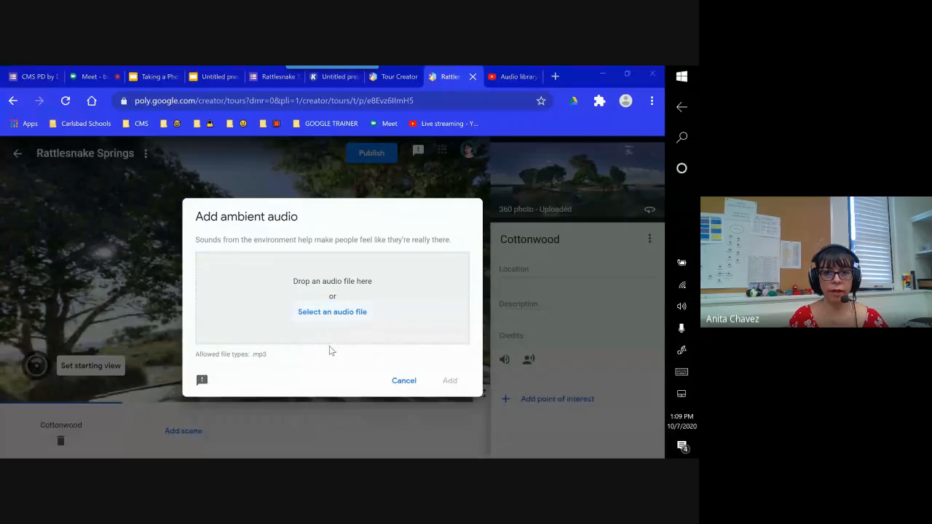
pyautogui.click(329, 346)
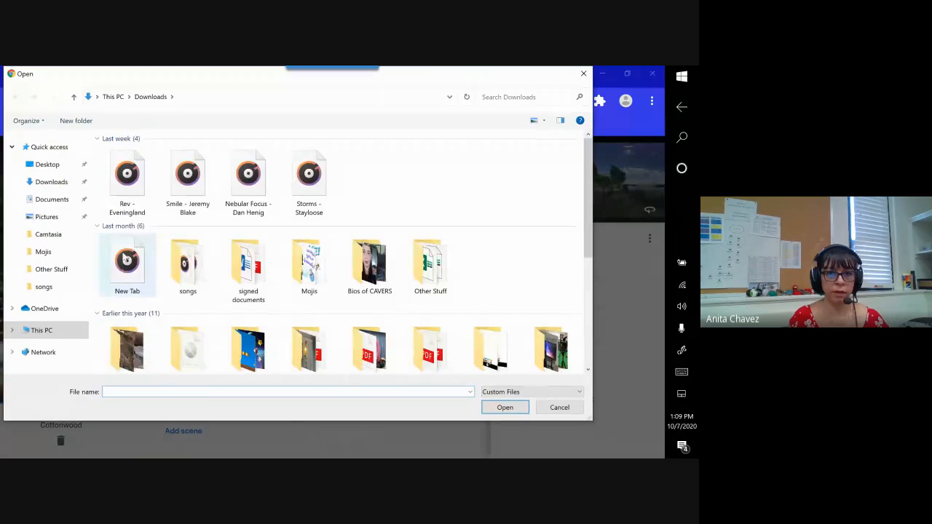
pyautogui.click(122, 178)
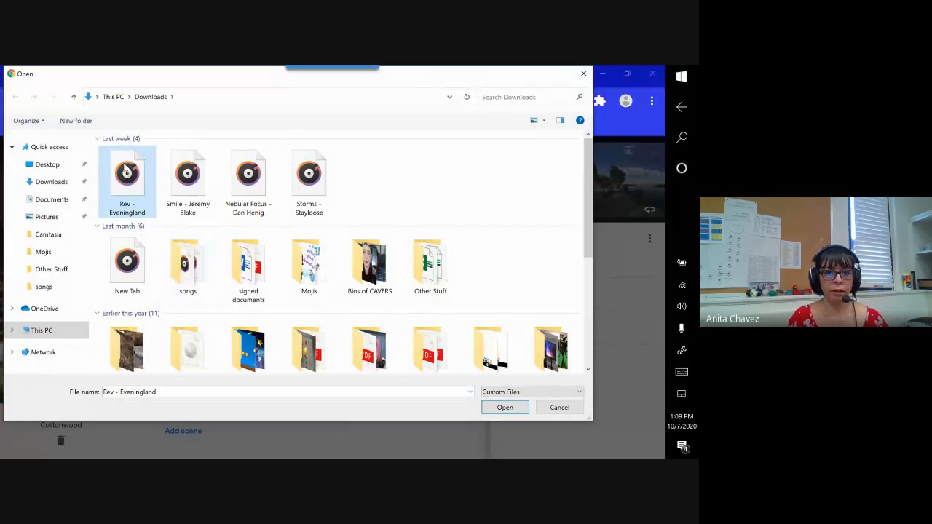
pyautogui.click(498, 410)
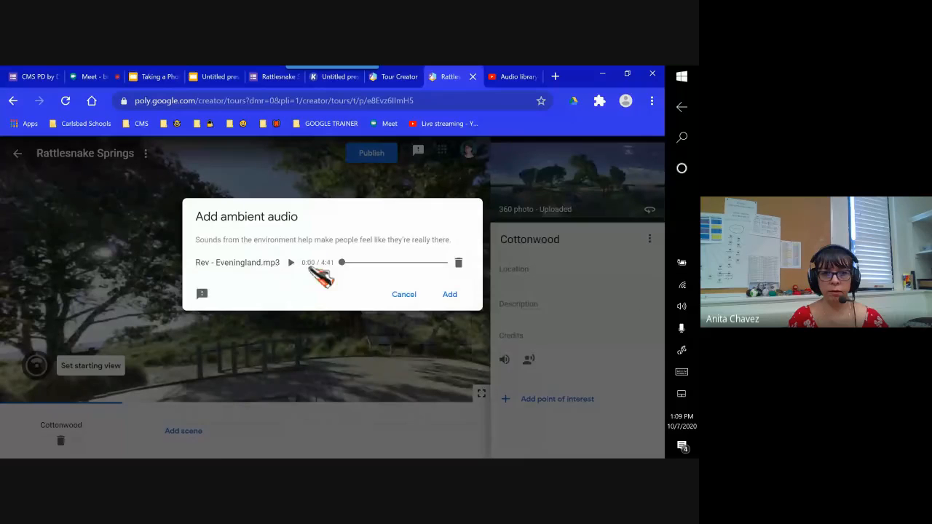
pyautogui.click(450, 295)
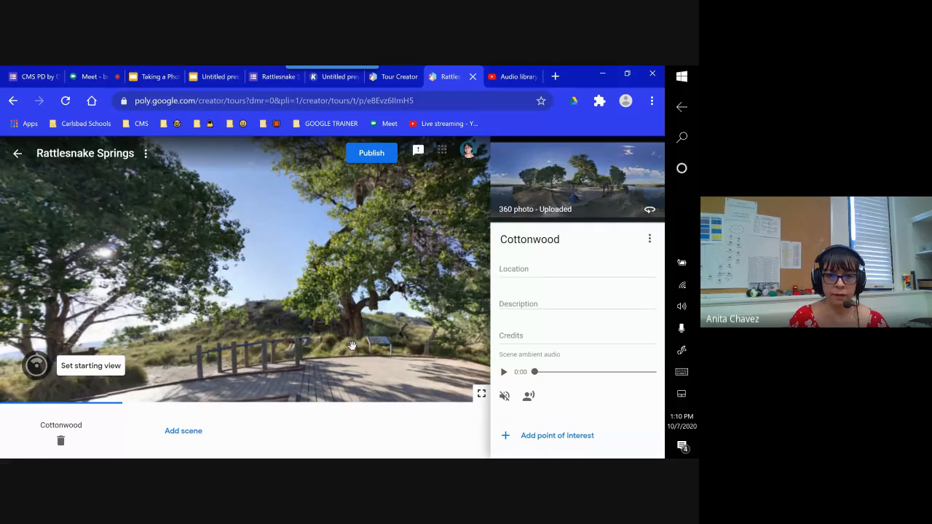
# Add a point of interest to the Cottonwood scene and place it on the grassy bank beside the reeds.
pyautogui.moveTo(248, 311); pyautogui.dragTo(348, 357)
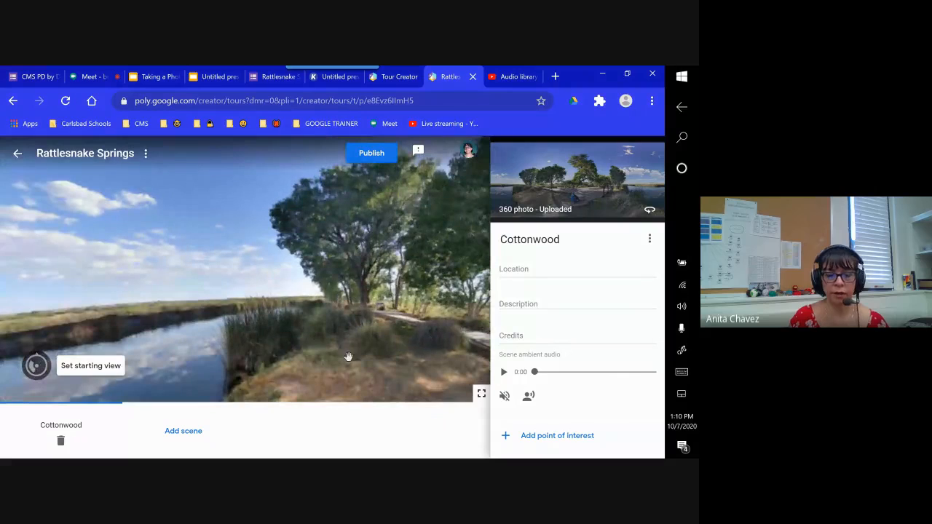
pyautogui.click(506, 438)
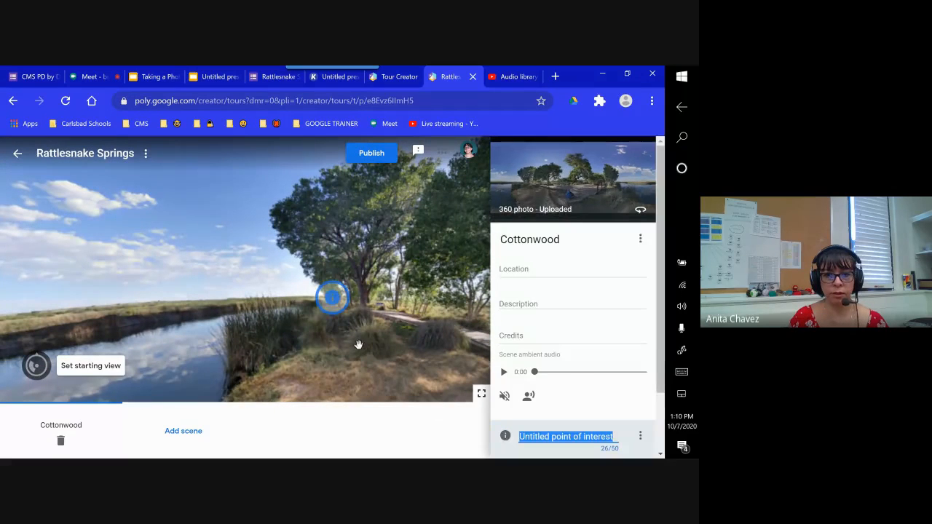
pyautogui.moveTo(325, 313); pyautogui.dragTo(330, 329)
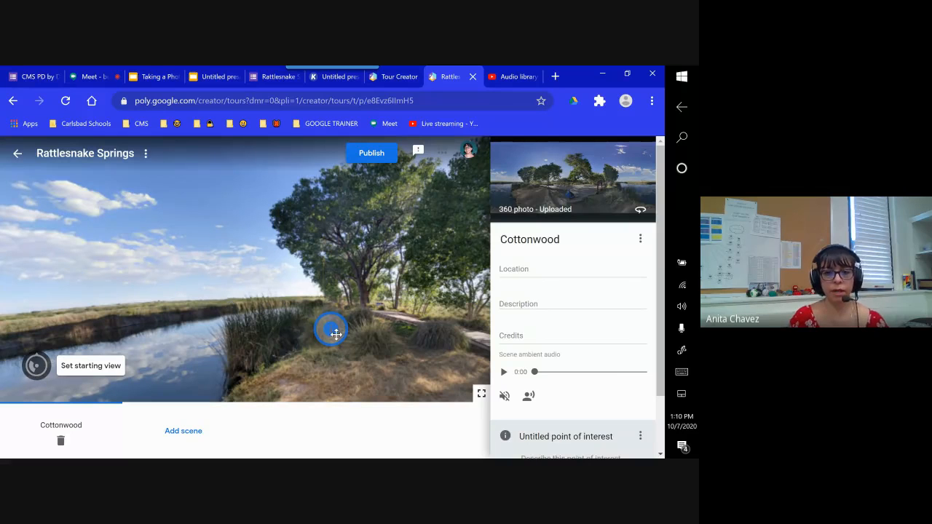
pyautogui.scroll(-2, 593, 439)
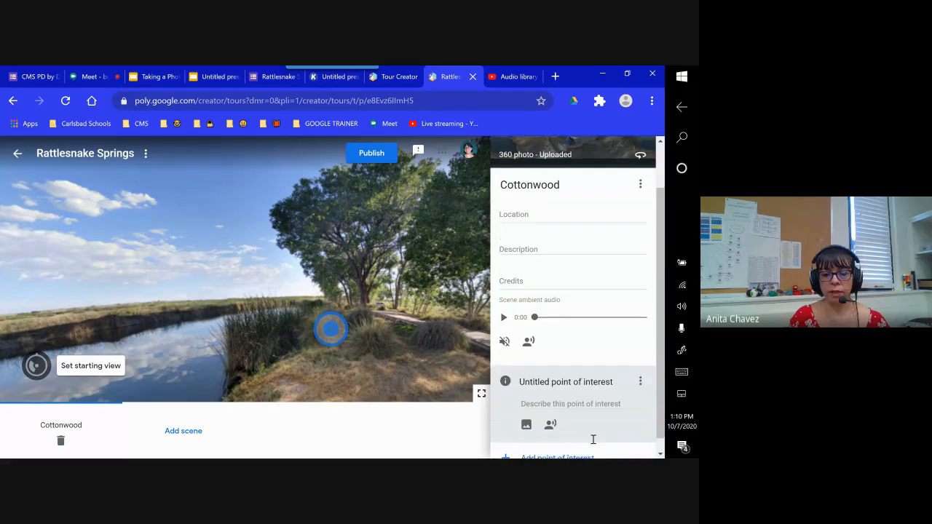
pyautogui.click(525, 409)
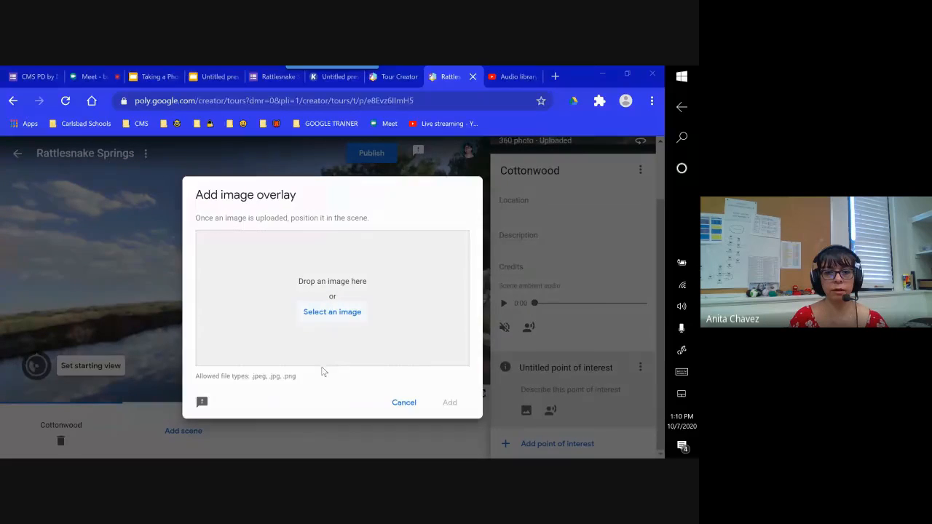
pyautogui.press('Return')
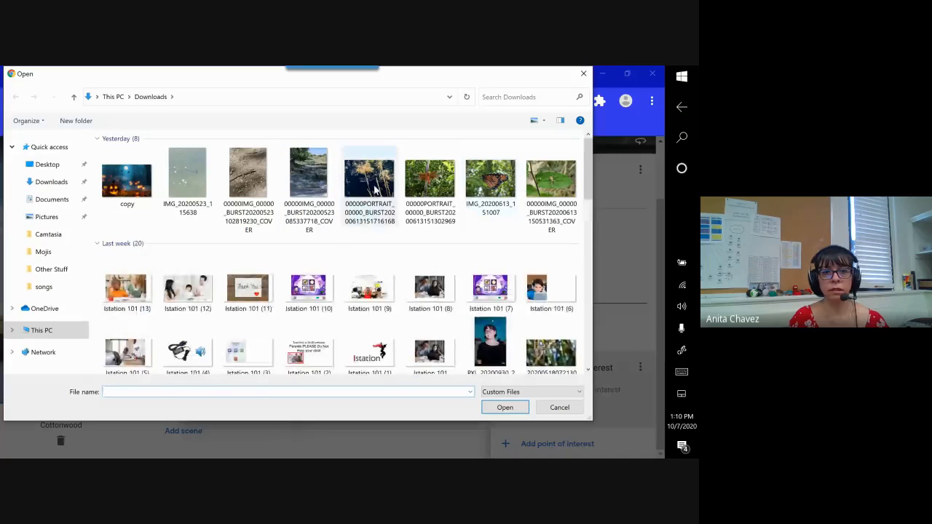
pyautogui.click(546, 348)
pyautogui.click(505, 407)
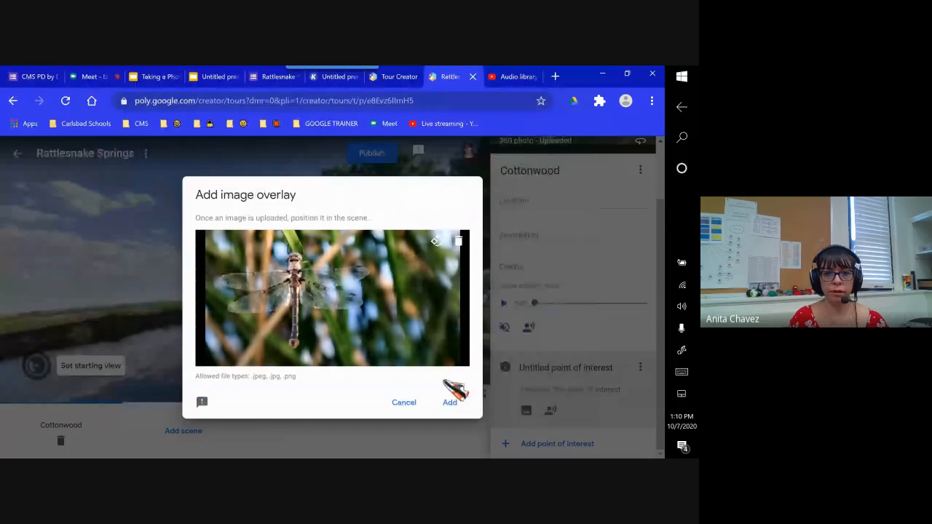
pyautogui.click(449, 400)
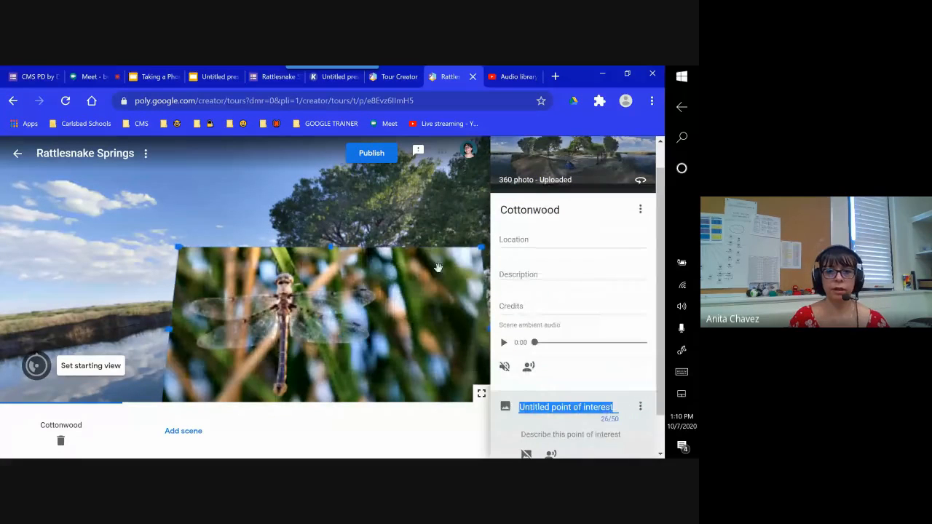
# Shrink the dragonfly image overlay by its corners so it covers only a small area of the bank beside the water.
pyautogui.moveTo(481, 251)
pyautogui.mouseDown()
pyautogui.moveTo(472, 256)
pyautogui.moveTo(453, 231)
pyautogui.moveTo(476, 241)
pyautogui.mouseUp()
pyautogui.click(477, 241)
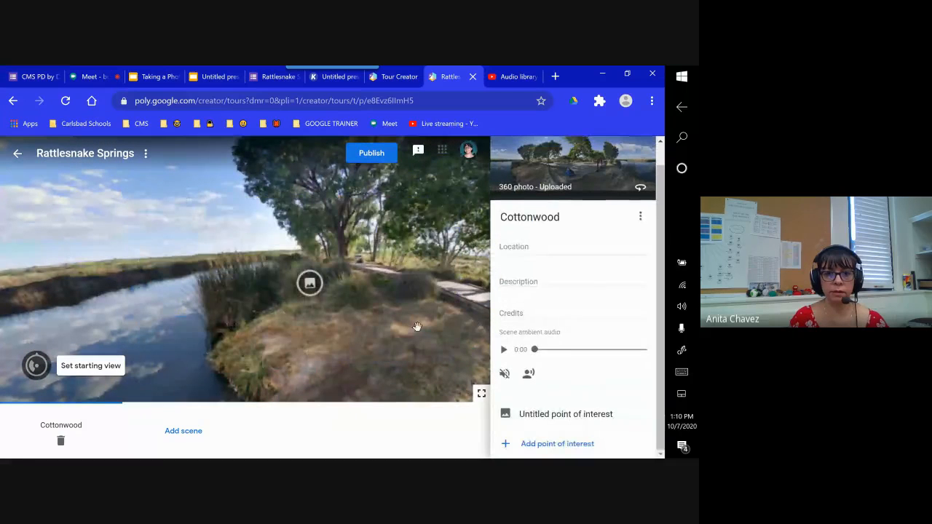
pyautogui.click(312, 284)
pyautogui.moveTo(459, 356)
pyautogui.mouseDown()
pyautogui.moveTo(444, 345)
pyautogui.moveTo(464, 364)
pyautogui.mouseUp()
pyautogui.click(472, 378)
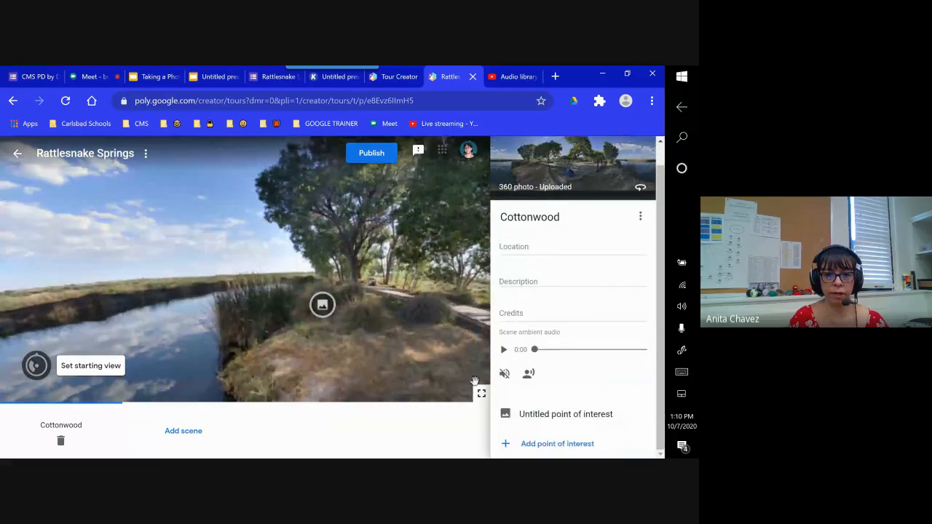
pyautogui.click(324, 314)
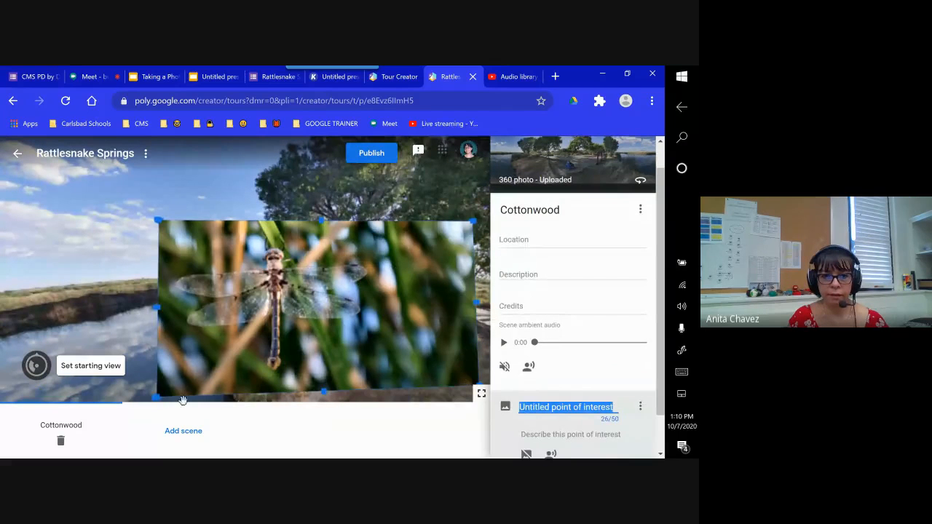
pyautogui.moveTo(158, 399)
pyautogui.mouseDown()
pyautogui.moveTo(166, 391)
pyautogui.moveTo(158, 395)
pyautogui.mouseUp()
pyautogui.click(160, 395)
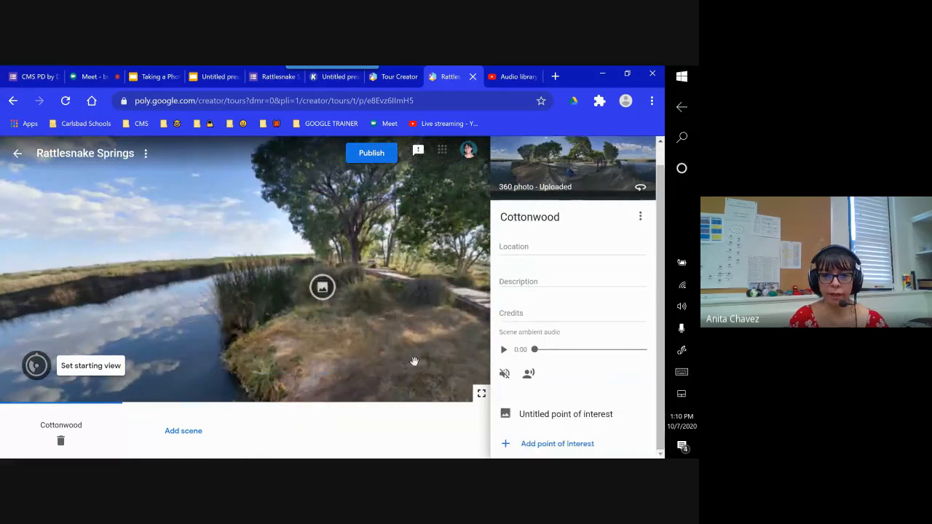
pyautogui.click(322, 287)
pyautogui.moveTo(454, 363)
pyautogui.mouseDown()
pyautogui.moveTo(467, 374)
pyautogui.moveTo(392, 340)
pyautogui.mouseUp()
pyautogui.click(311, 306)
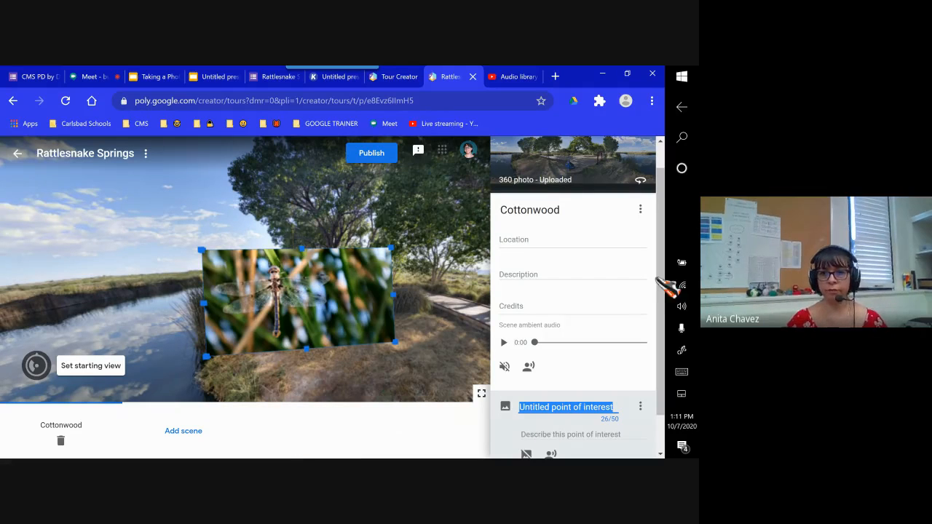
pyautogui.moveTo(662, 273); pyautogui.dragTo(663, 330)
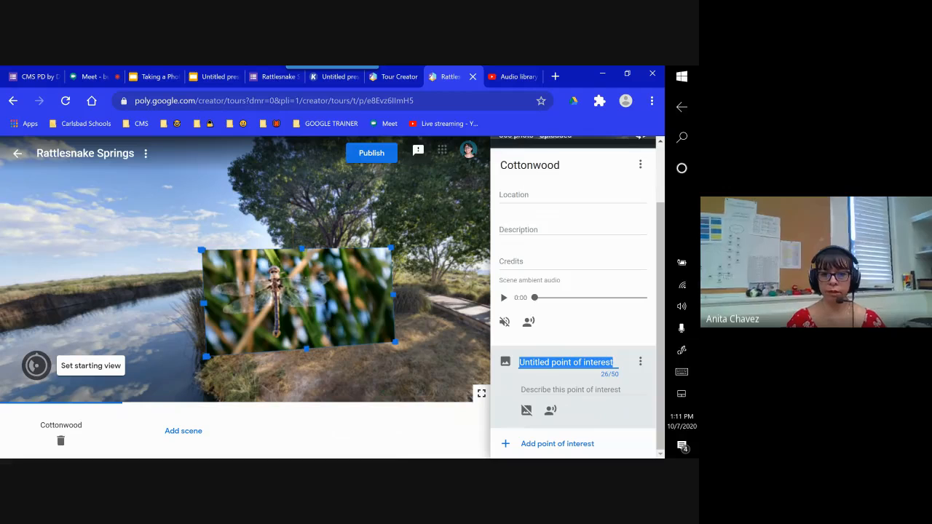
pyautogui.click(396, 443)
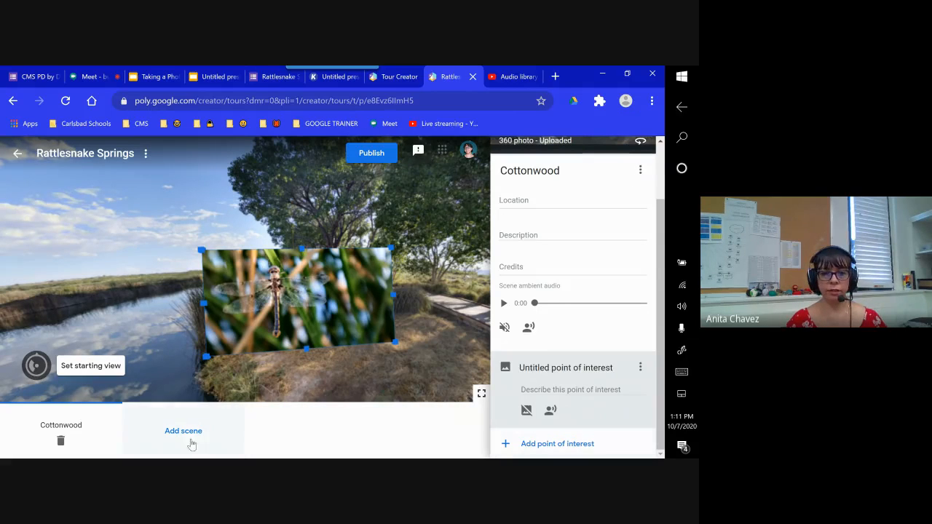
# Add two more points of interest to the Cottonwood scene, placing the last one on the pond's water.
pyautogui.click(504, 449)
pyautogui.moveTo(168, 290); pyautogui.dragTo(329, 339)
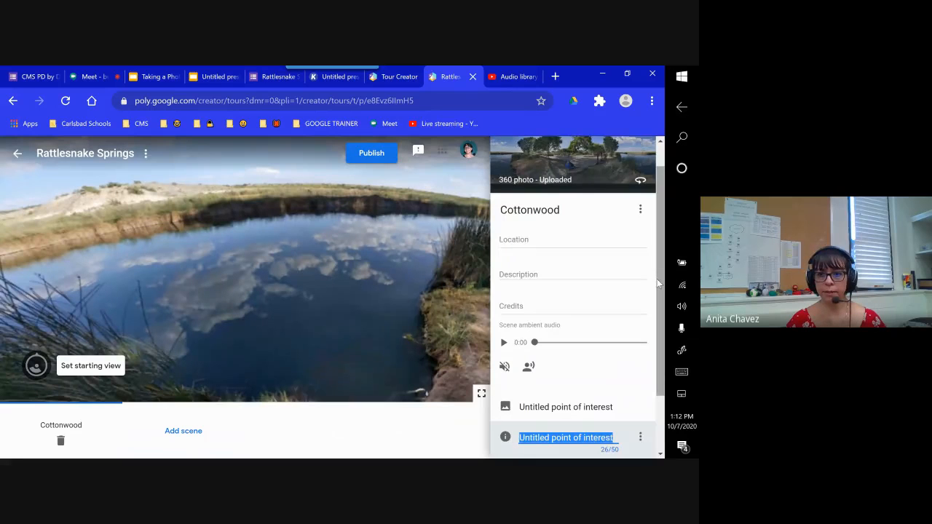
pyautogui.scroll(-2, 658, 282)
pyautogui.click(506, 444)
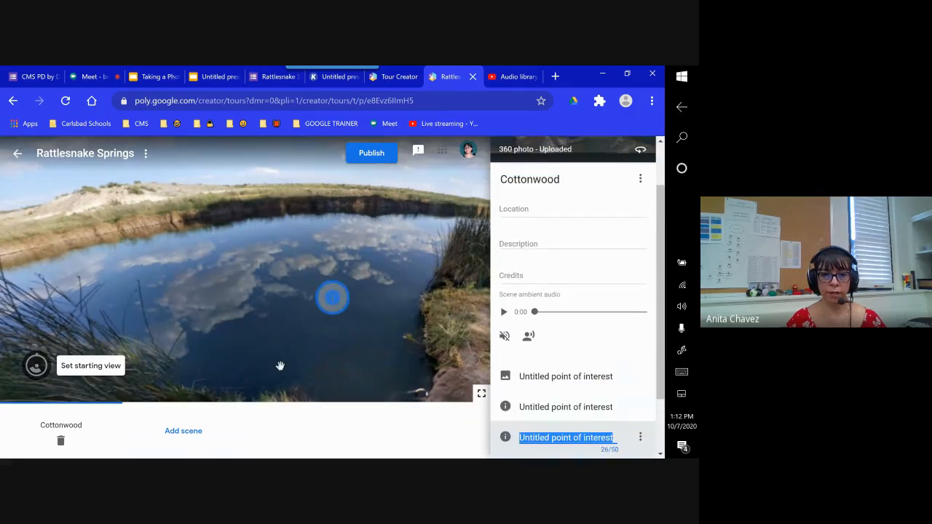
pyautogui.moveTo(332, 298); pyautogui.dragTo(292, 341)
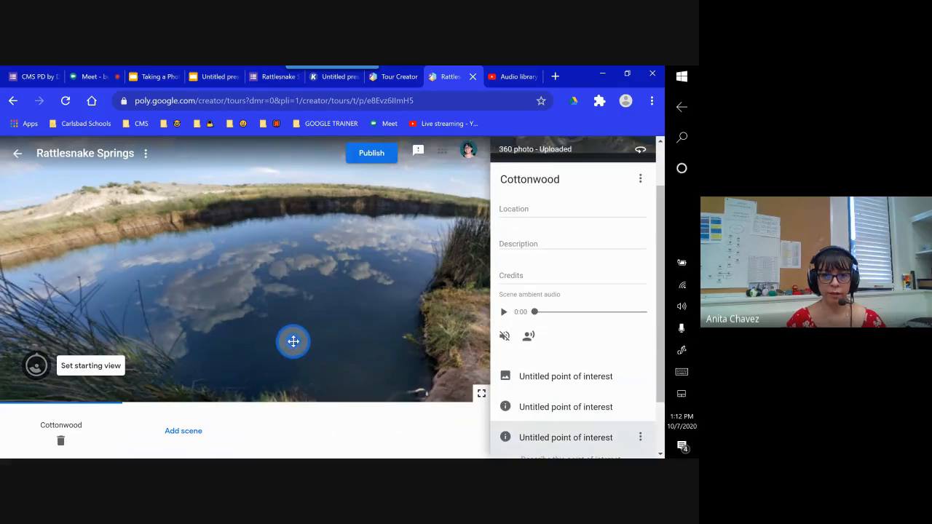
# Add the fish photo IMG_20200523_115638 from Downloads as an image overlay for the point of interest on the water.
pyautogui.scroll(-1, 539, 435)
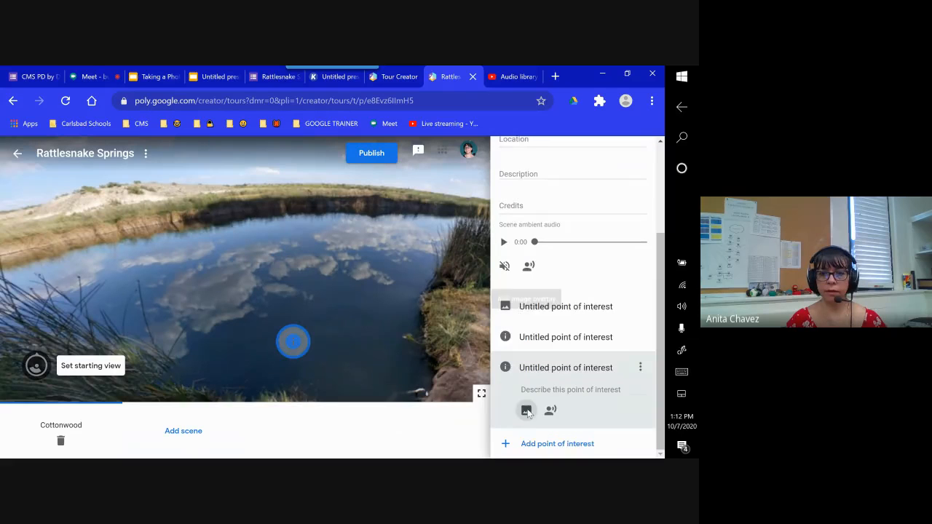
pyautogui.click(525, 409)
pyautogui.click(335, 315)
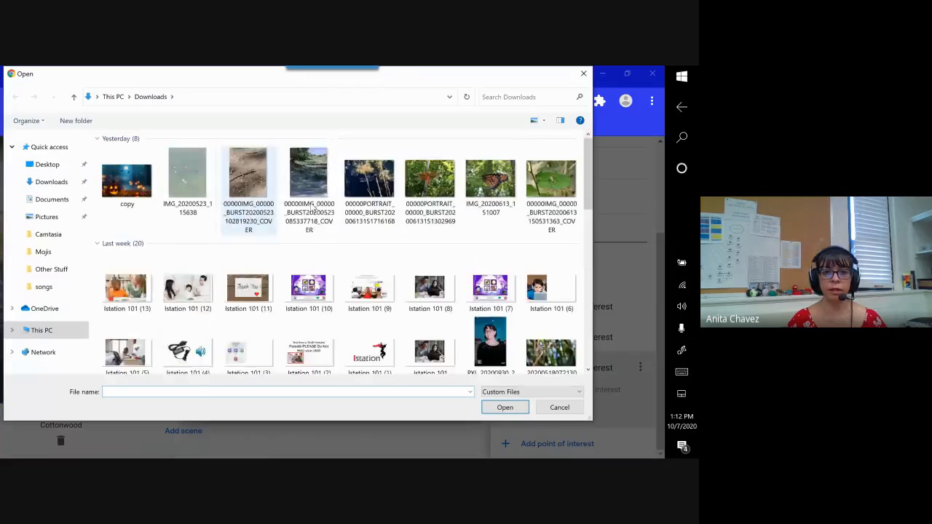
pyautogui.click(195, 188)
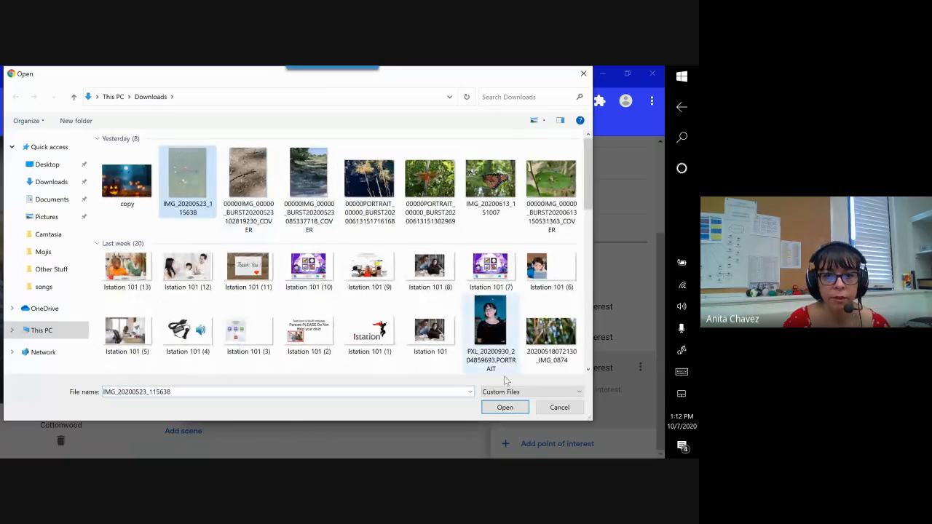
pyautogui.click(500, 408)
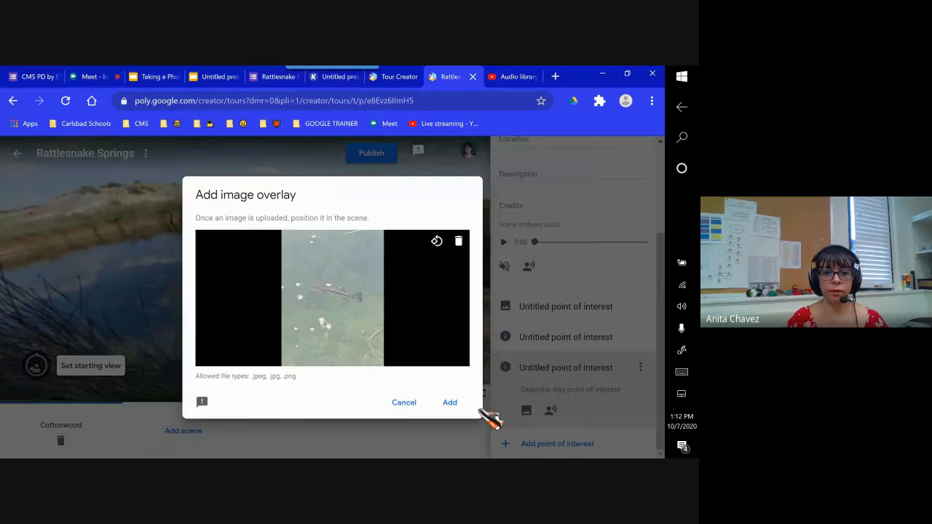
pyautogui.click(450, 403)
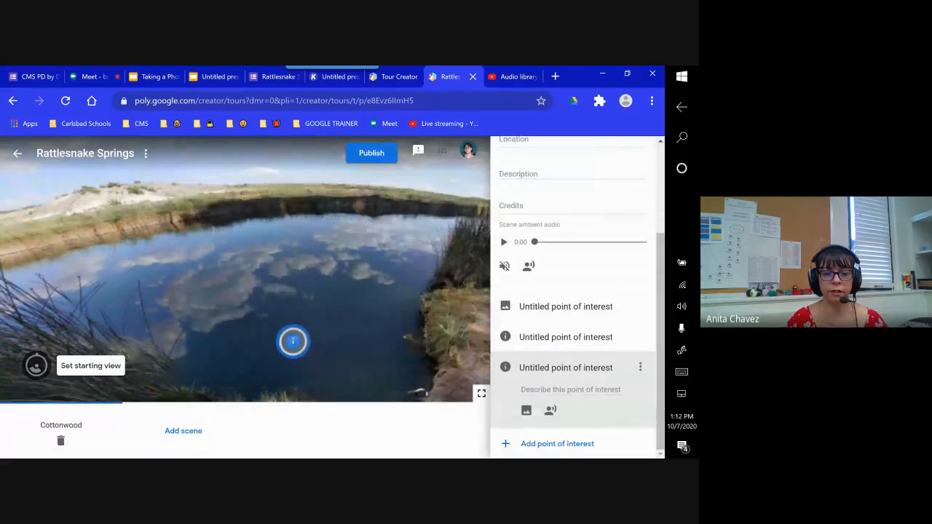
# Open the image upload options for adding another scene to the Rattlesnake Springs tour.
pyautogui.click(184, 433)
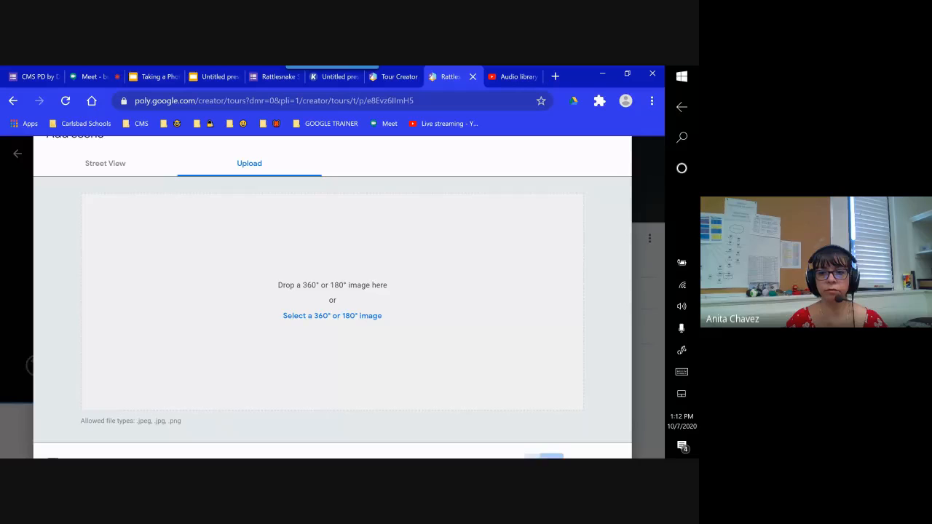
pyautogui.click(543, 456)
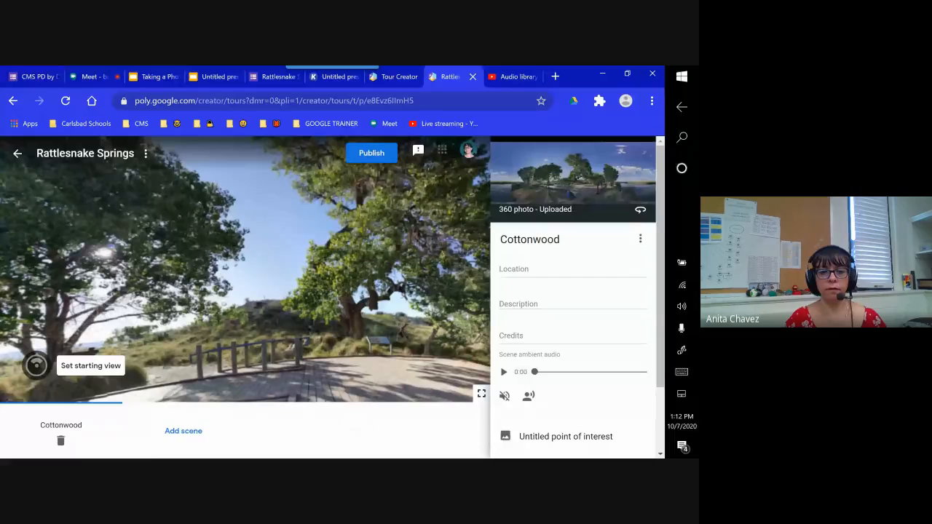
pyautogui.click(183, 431)
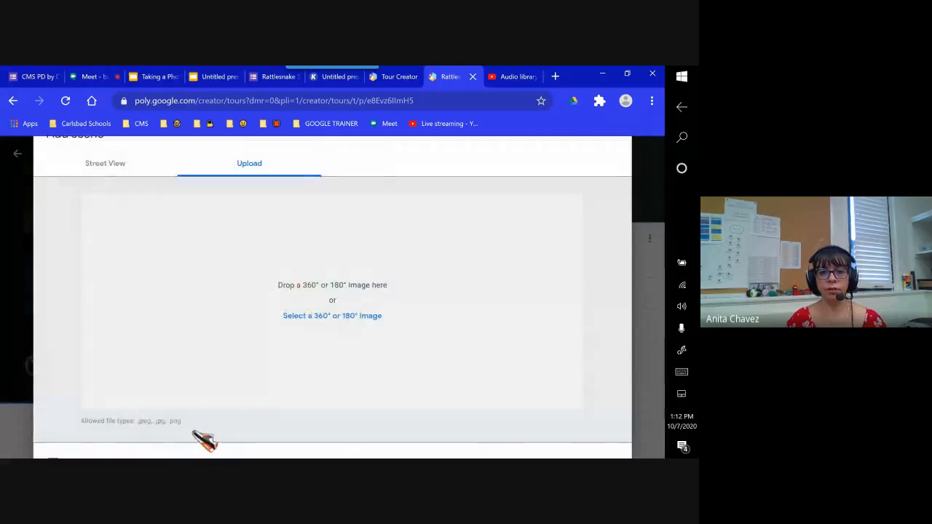
# Switch to the Google Meet tab, admit the waiting participant, check the meeting chat and return to the Rattlesnake Springs tour.
pyautogui.click(95, 81)
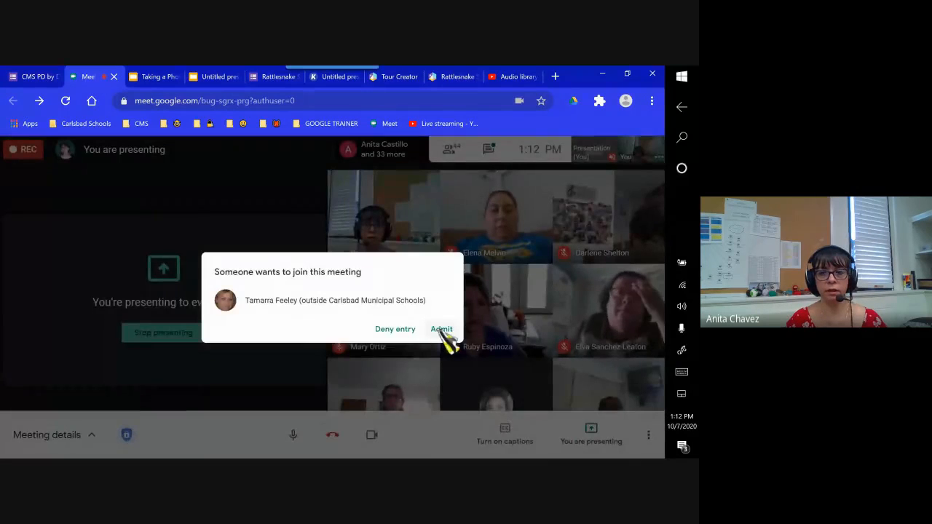
pyautogui.click(439, 330)
pyautogui.click(488, 149)
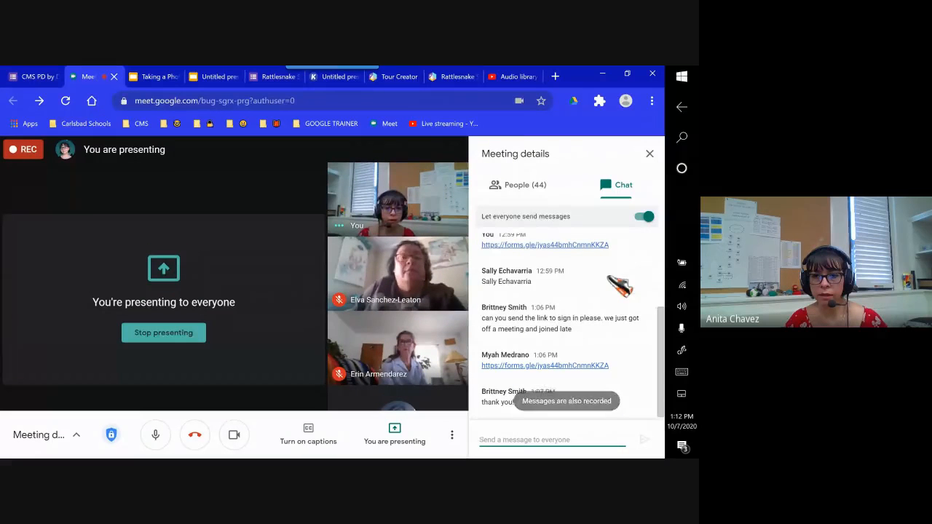
pyautogui.click(448, 77)
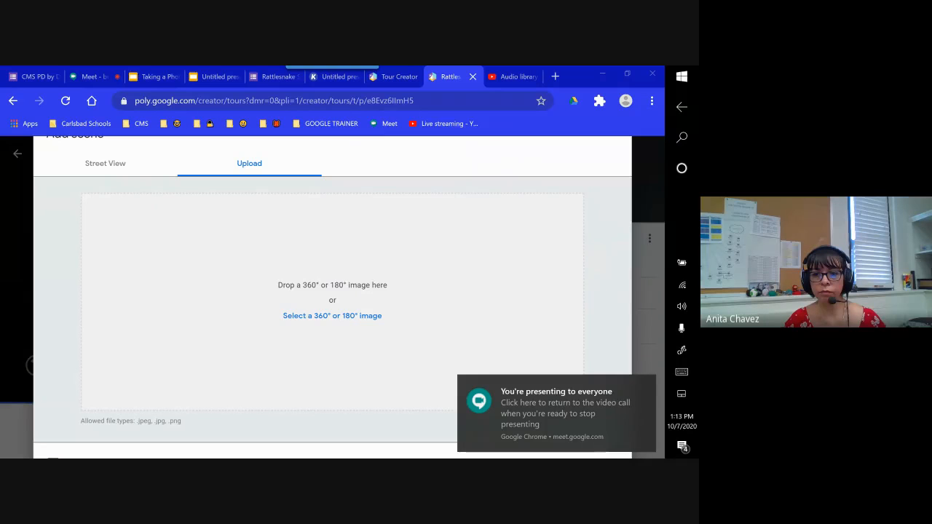
pyautogui.click(644, 385)
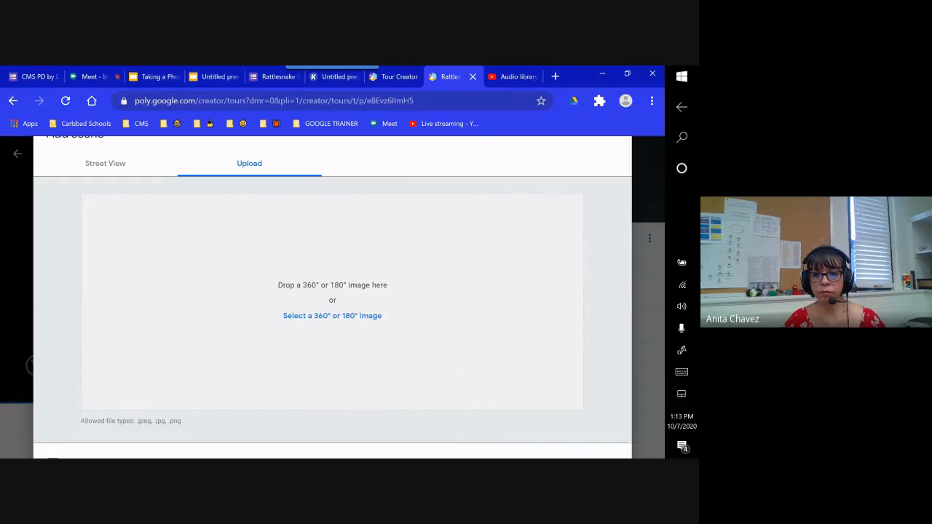
# Start another new scene from Street View and locate Rattlesnake Springs, New Mexico, USA.
pyautogui.click(544, 456)
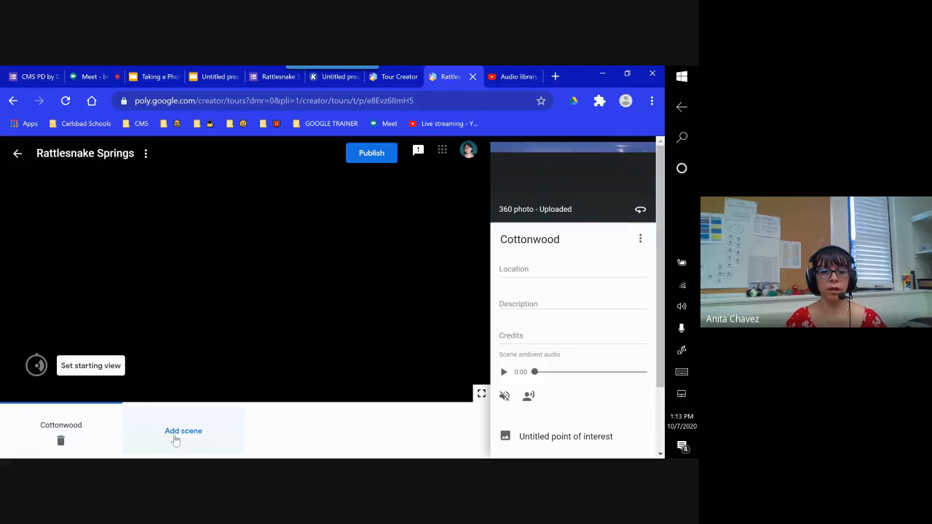
pyautogui.click(181, 436)
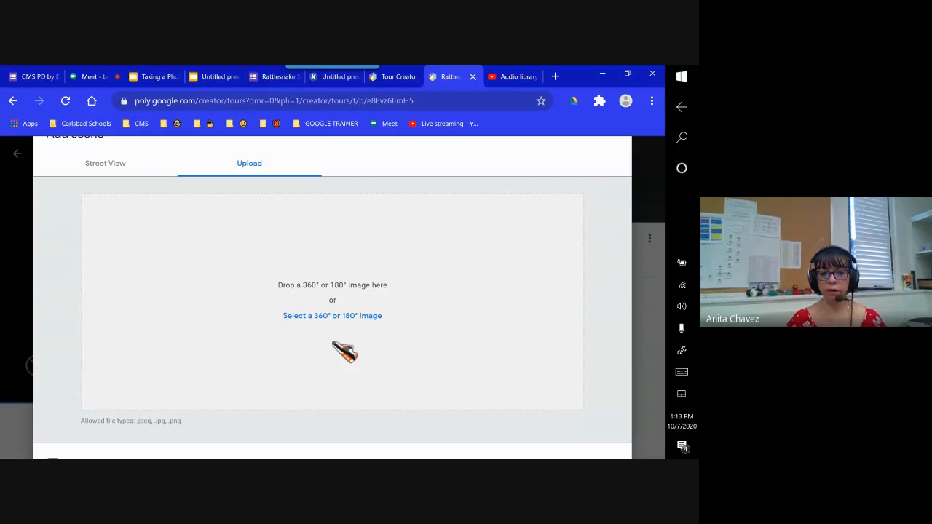
pyautogui.click(108, 175)
pyautogui.click(109, 201)
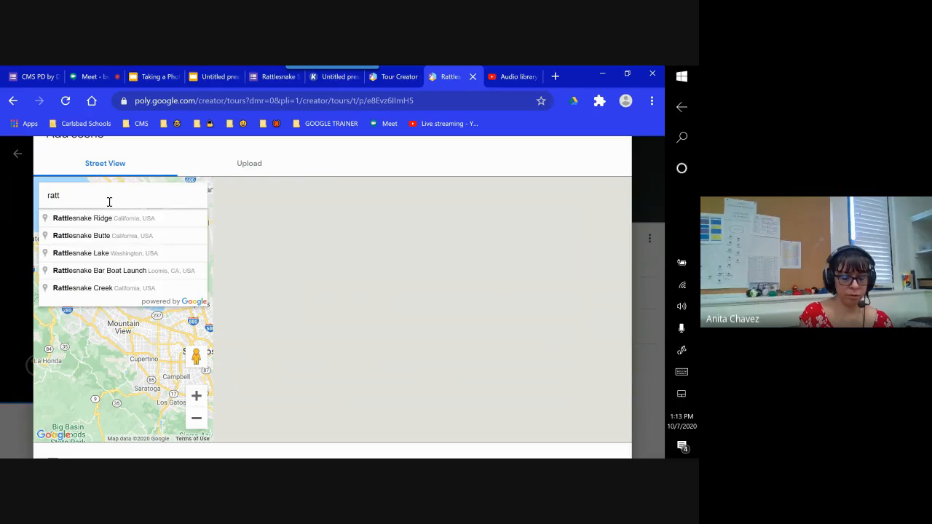
pyautogui.write('snake')
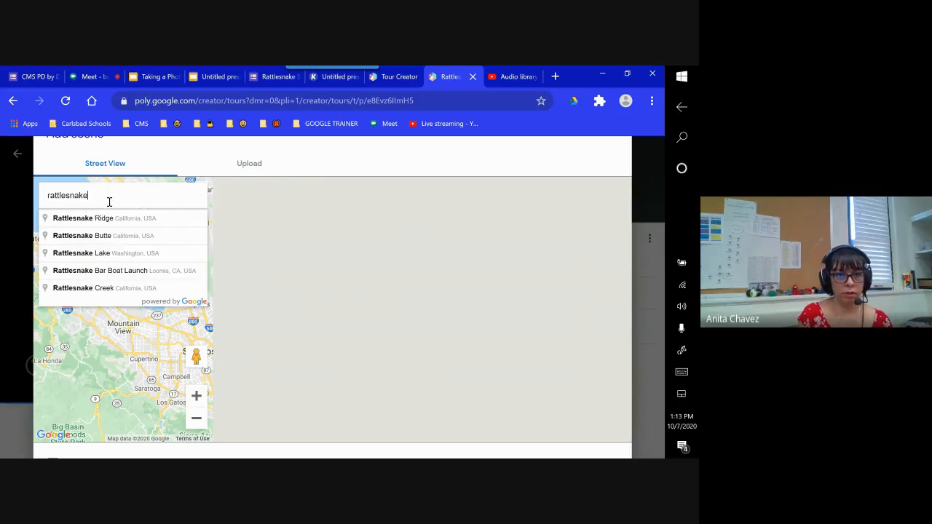
pyautogui.write(' sp')
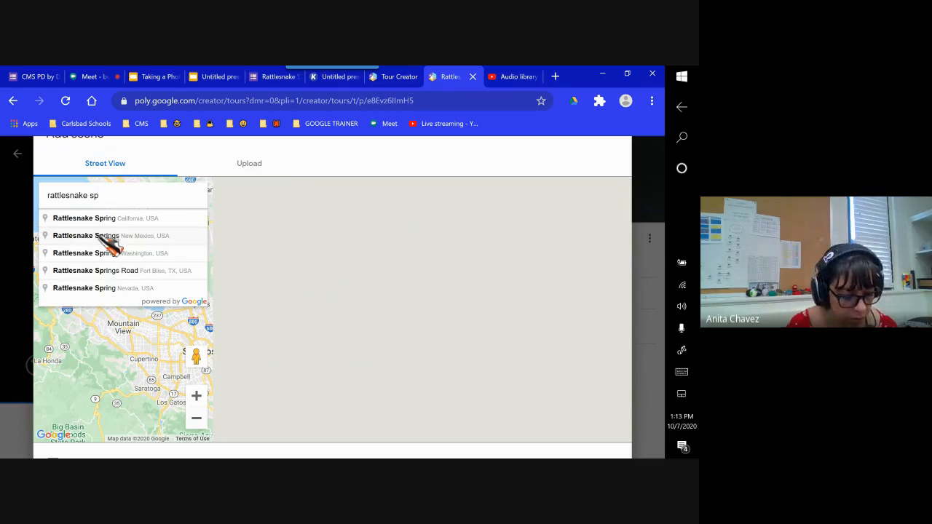
pyautogui.write('ring')
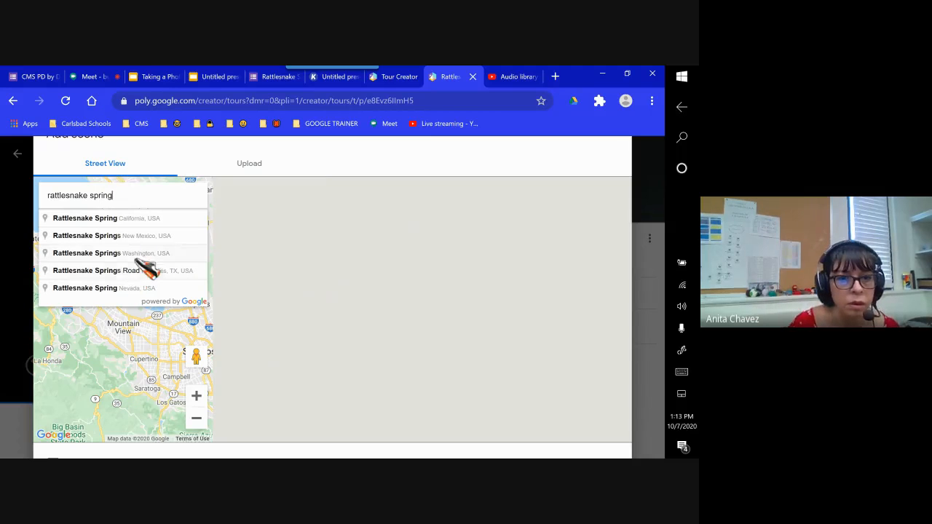
pyautogui.click(96, 236)
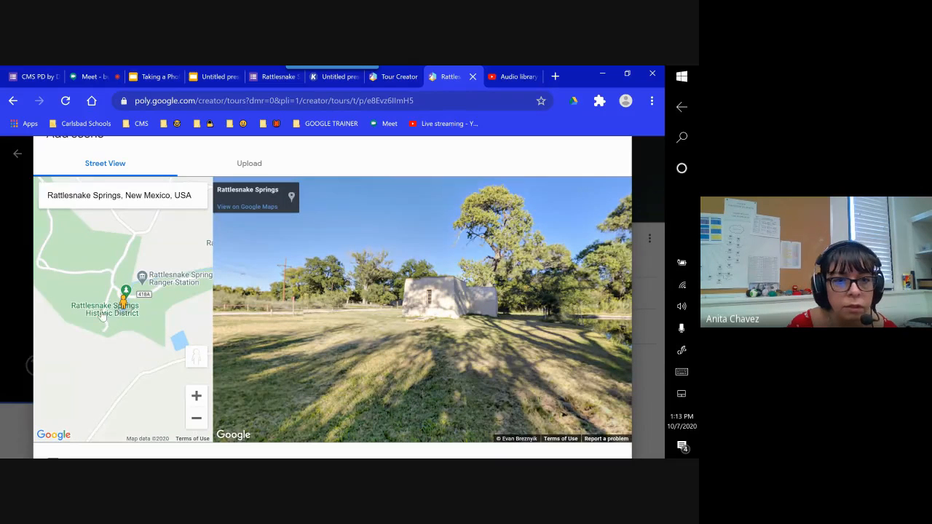
# Browse the Rattlesnake Springs Historic District photos in Google Maps and return to the scene being added in Tour Creator.
pyautogui.click(133, 311)
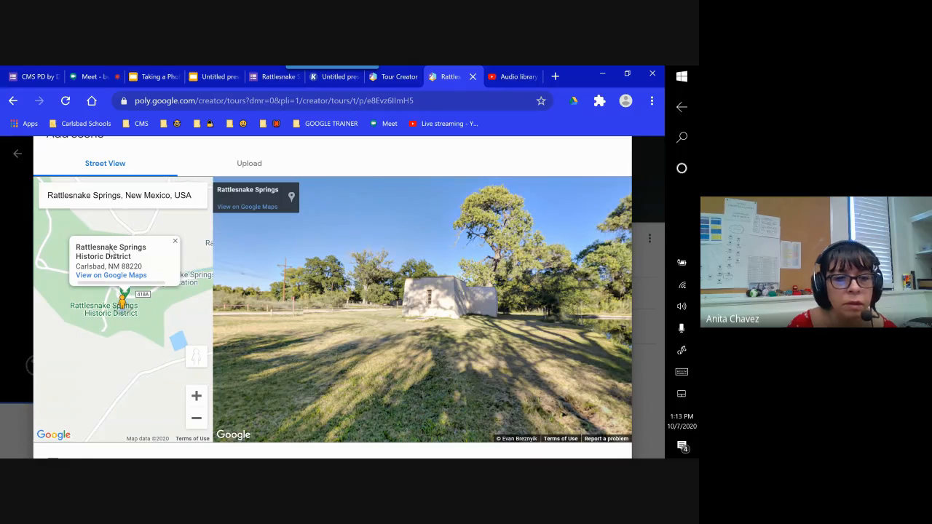
pyautogui.click(102, 276)
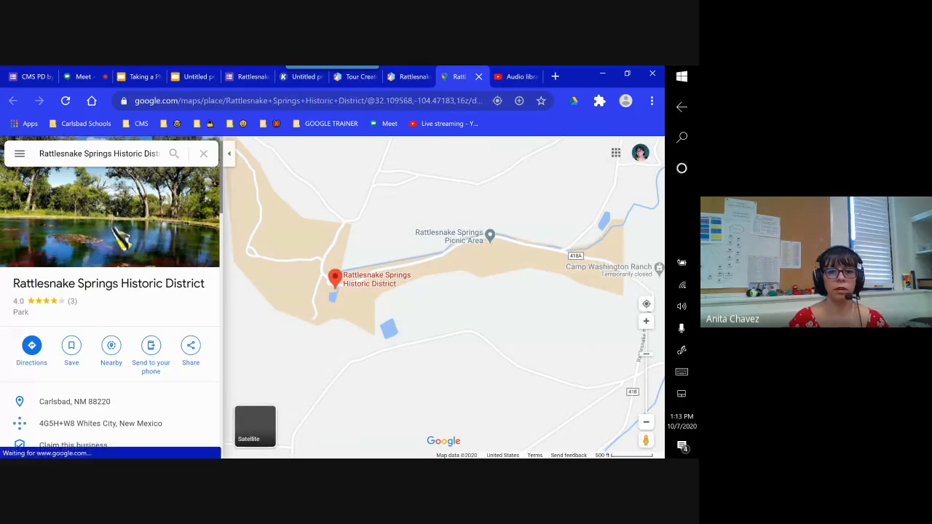
pyautogui.click(122, 237)
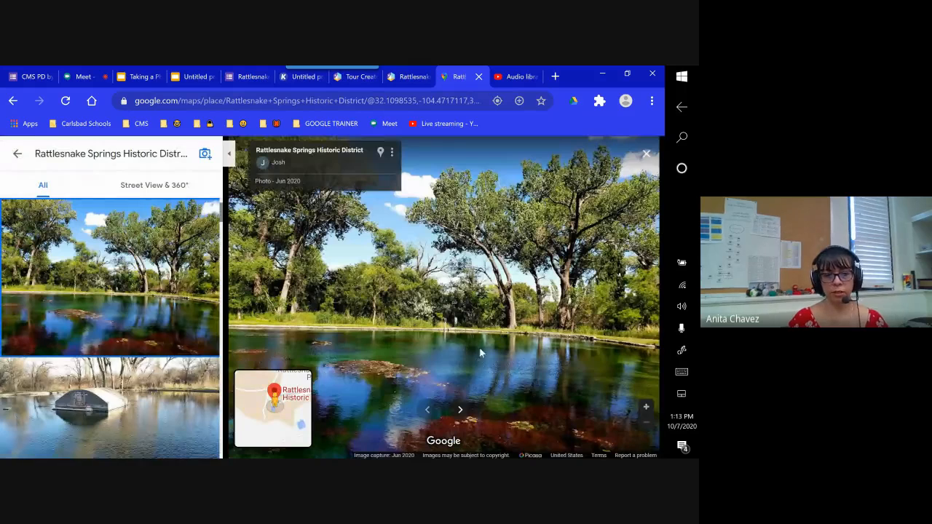
pyautogui.click(169, 409)
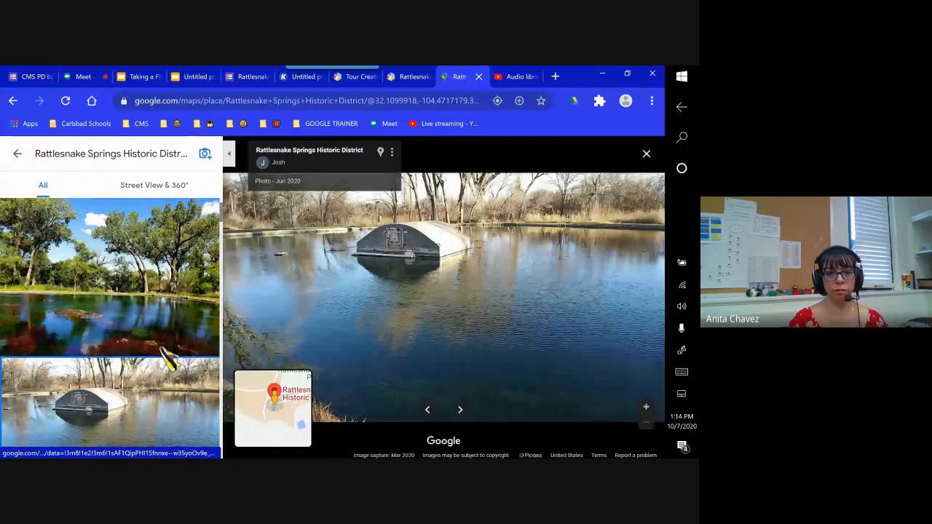
pyautogui.scroll(-5, 170, 359)
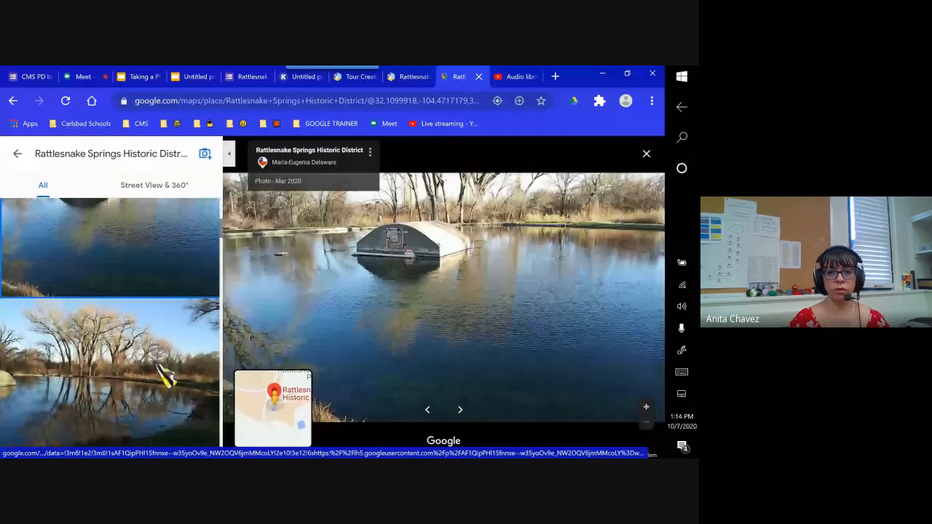
pyautogui.scroll(3, 166, 378)
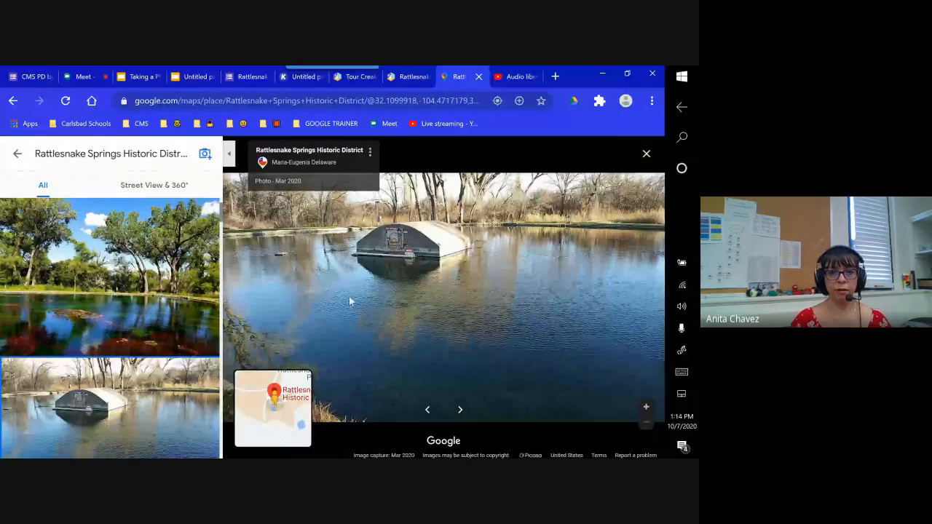
pyautogui.click(19, 155)
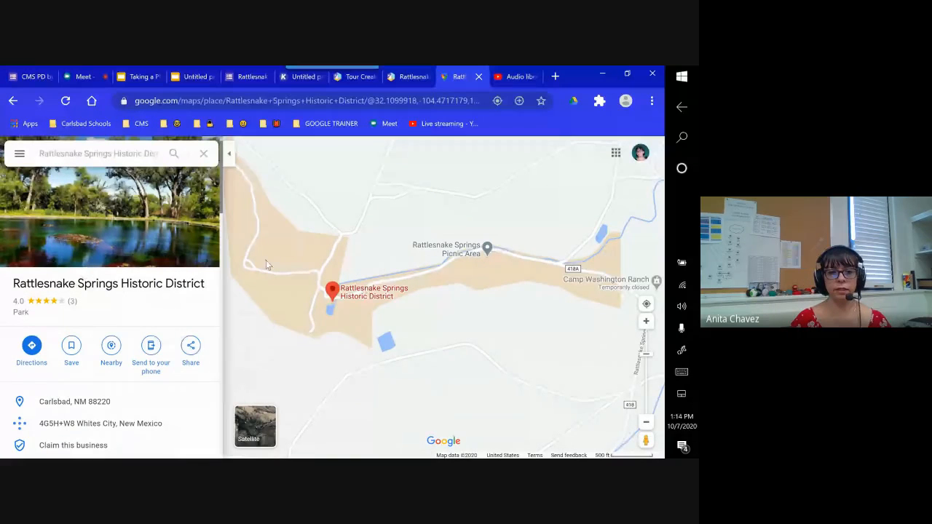
pyautogui.click(13, 102)
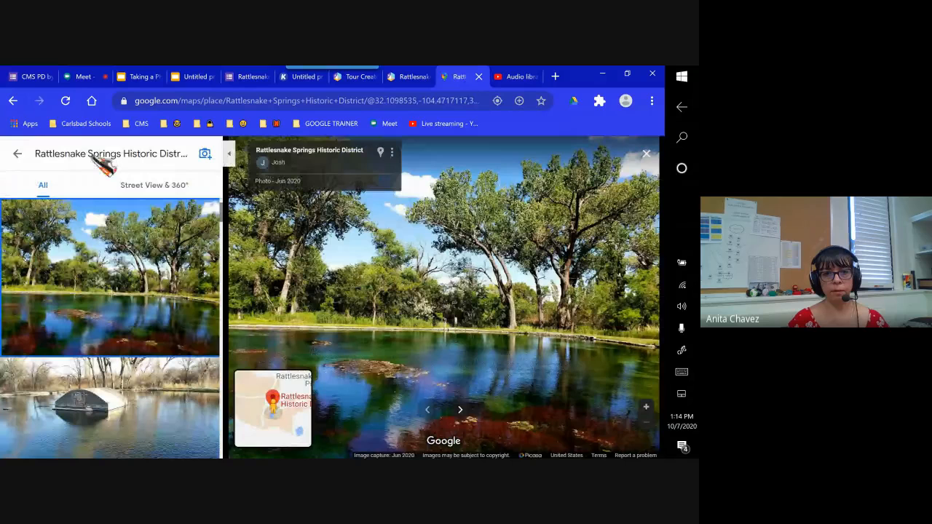
pyautogui.click(19, 155)
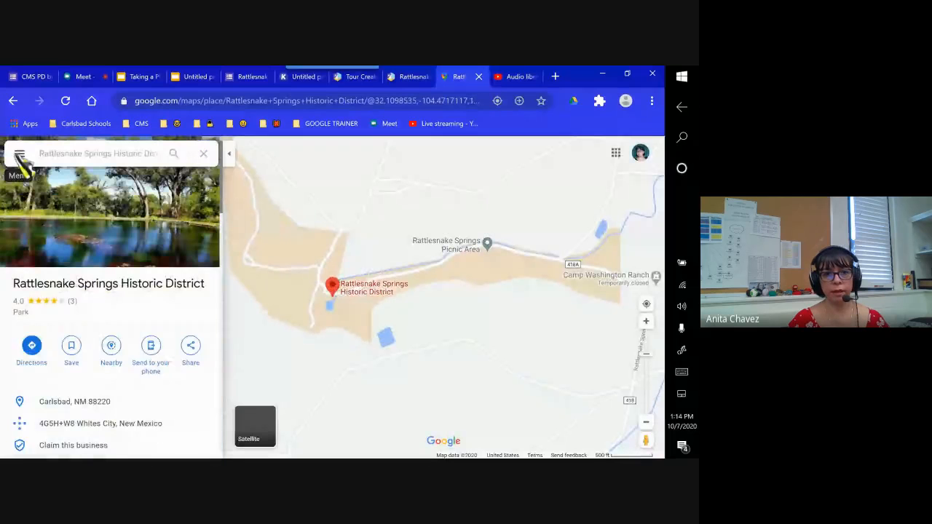
pyautogui.click(405, 79)
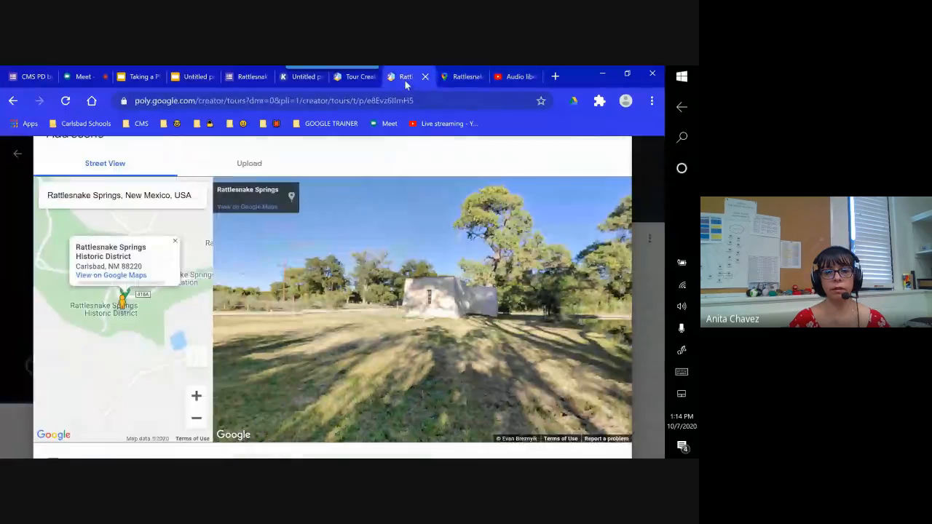
# Look around the Rattlesnake Springs panorama, add it as a new scene and enter a person's name as its credits.
pyautogui.moveTo(342, 305); pyautogui.dragTo(437, 304)
pyautogui.moveTo(291, 309); pyautogui.dragTo(360, 289)
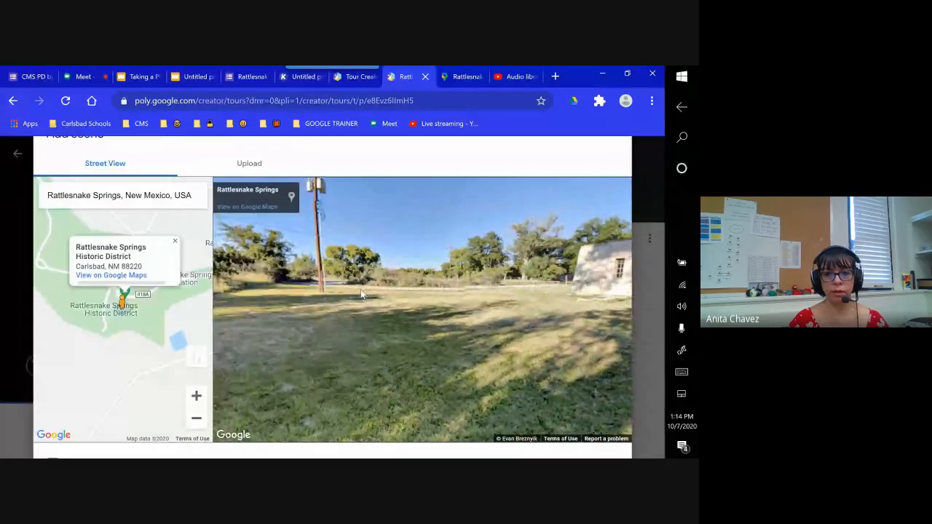
pyautogui.moveTo(612, 304); pyautogui.dragTo(520, 307)
pyautogui.moveTo(580, 309); pyautogui.dragTo(391, 307)
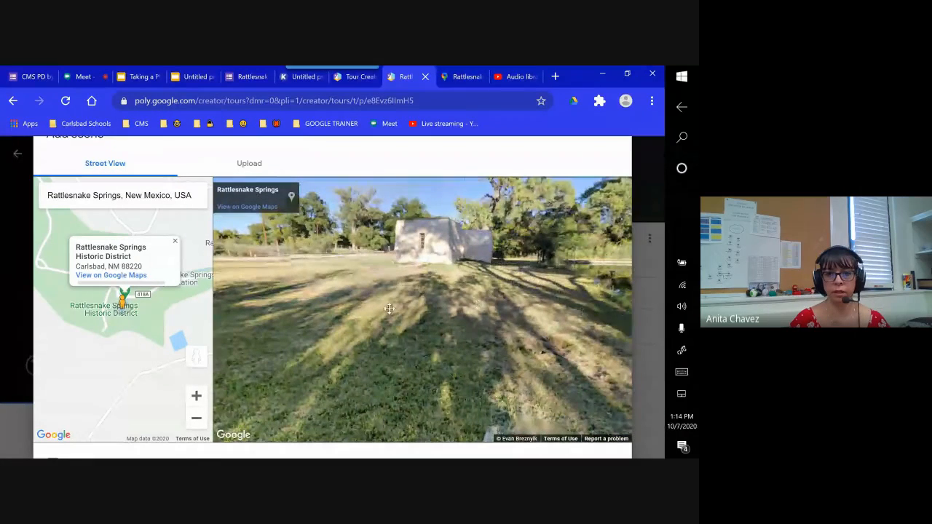
pyautogui.moveTo(585, 322); pyautogui.dragTo(463, 321)
pyautogui.moveTo(531, 323); pyautogui.dragTo(416, 326)
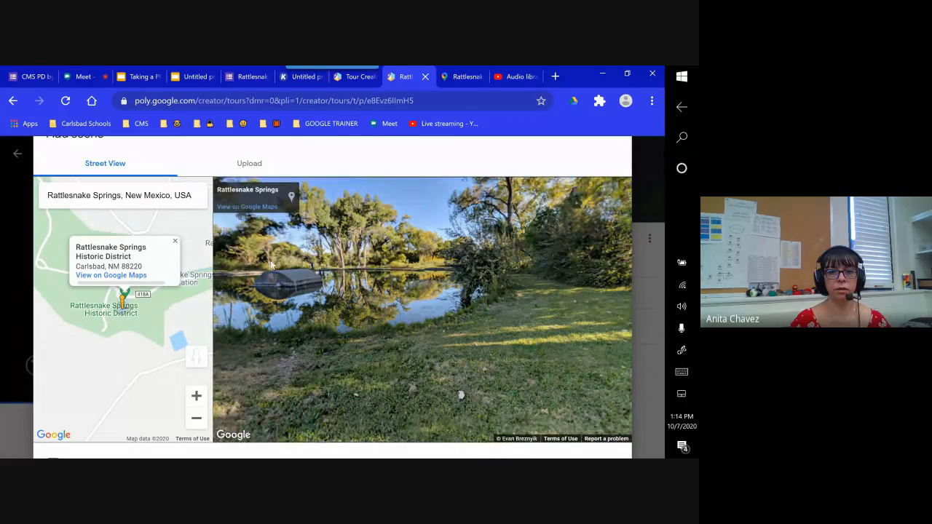
pyautogui.click(594, 457)
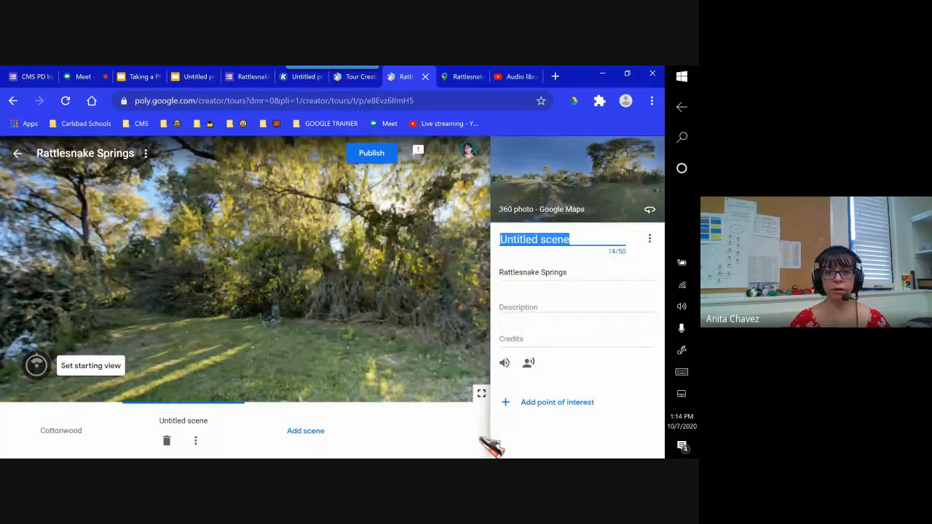
pyautogui.click(534, 346)
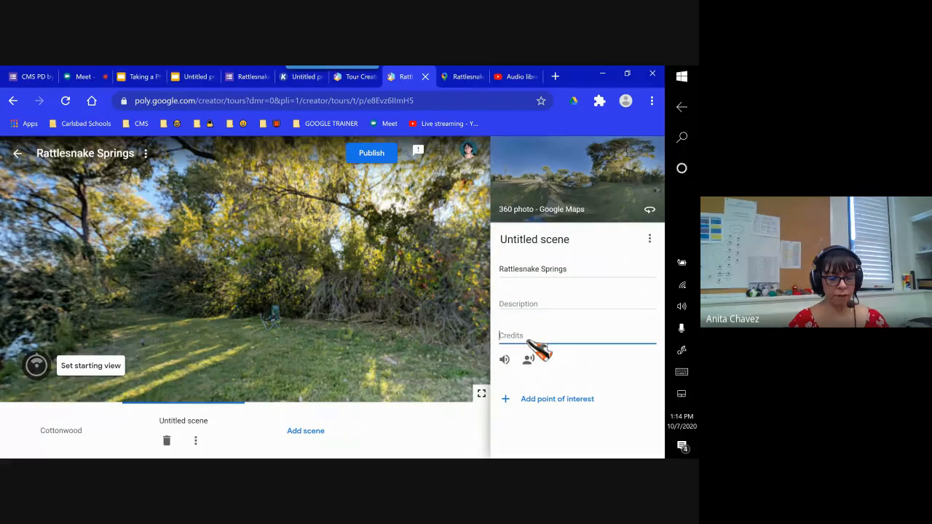
pyautogui.write('Evelyn')
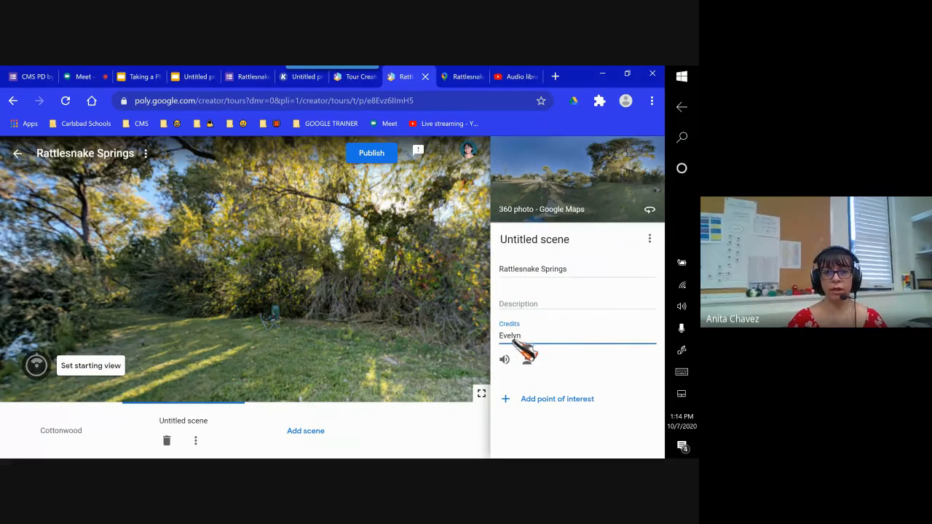
# Look around the new Street View scene in all directions, including the pond and the bench, and check the scene options.
pyautogui.moveTo(240, 329); pyautogui.dragTo(328, 313)
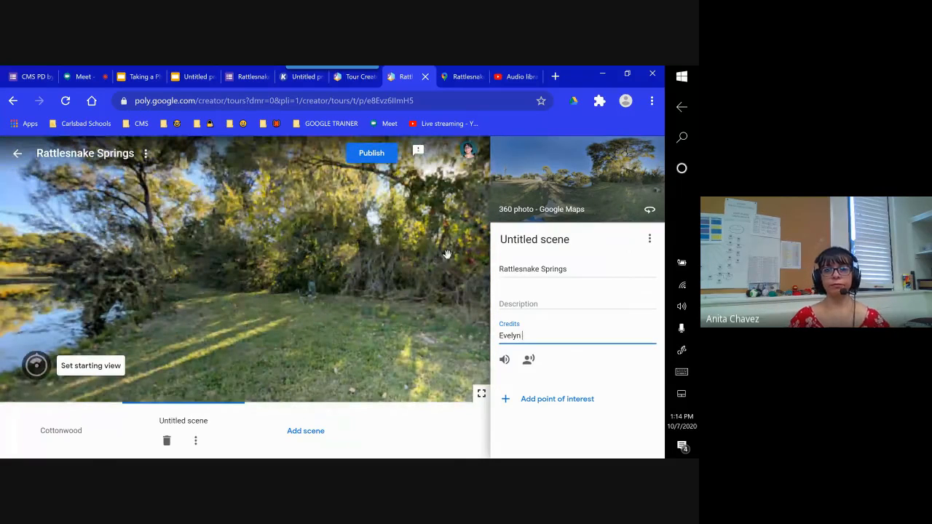
pyautogui.moveTo(258, 319); pyautogui.dragTo(406, 326)
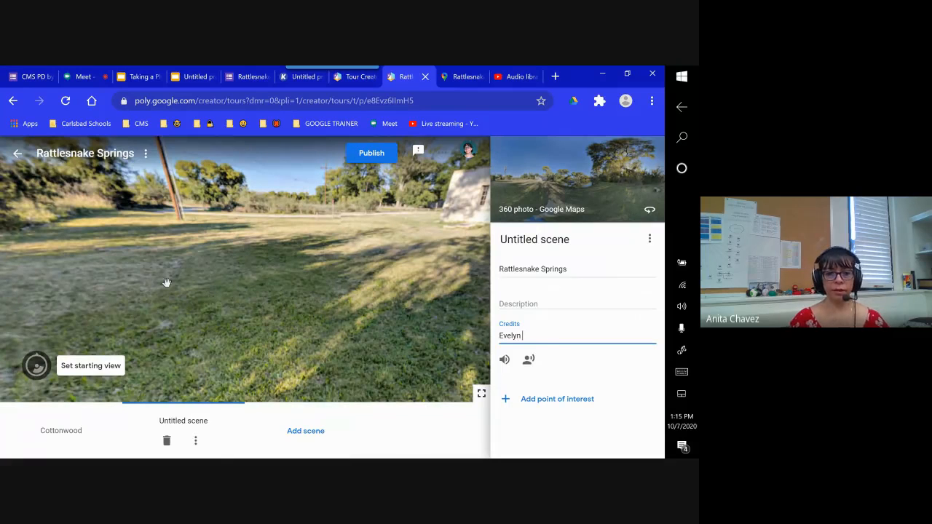
pyautogui.moveTo(166, 283); pyautogui.dragTo(239, 292)
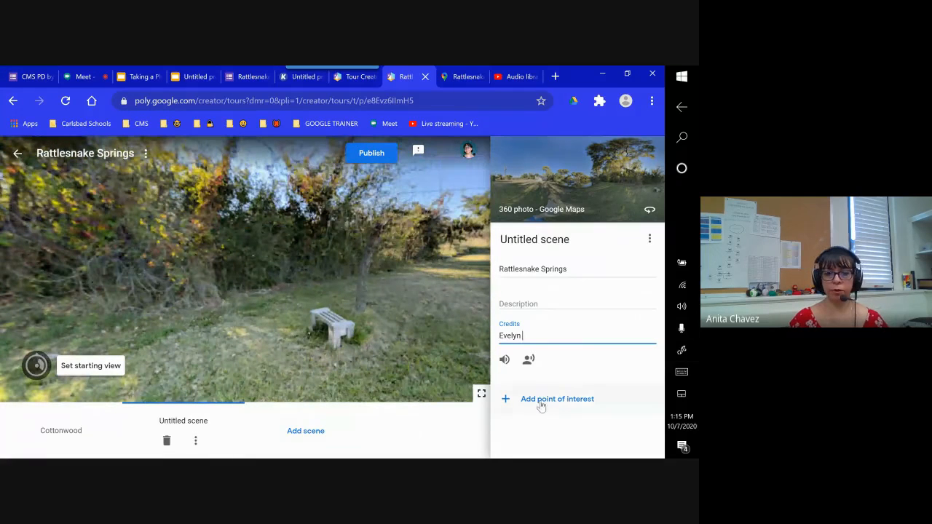
pyautogui.moveTo(204, 260); pyautogui.dragTo(256, 255)
pyautogui.moveTo(205, 271)
pyautogui.mouseDown()
pyautogui.moveTo(243, 273)
pyautogui.moveTo(198, 277)
pyautogui.mouseUp()
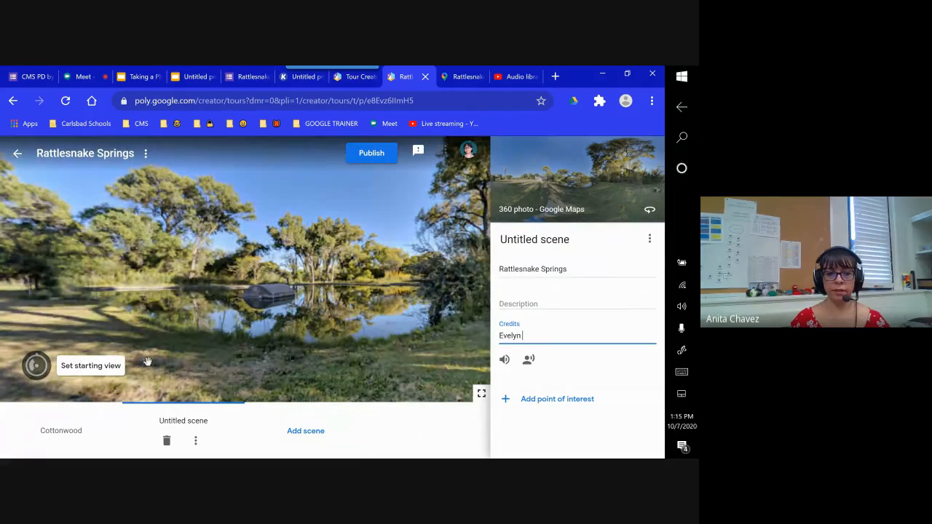
pyautogui.moveTo(205, 304); pyautogui.dragTo(297, 298)
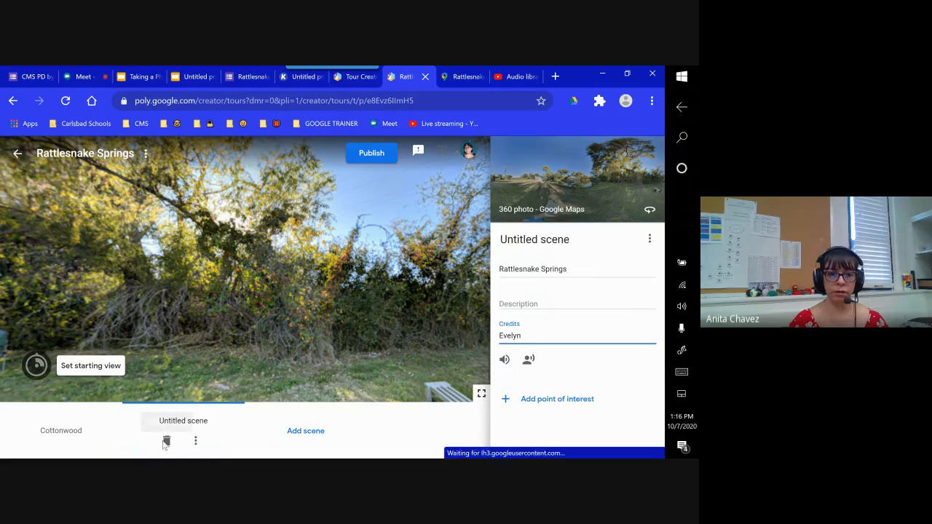
pyautogui.click(650, 241)
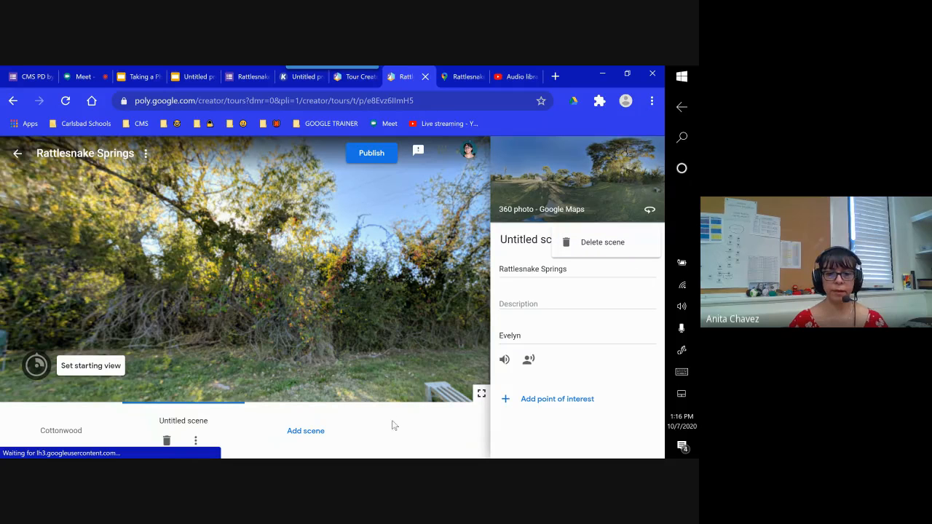
pyautogui.click(310, 432)
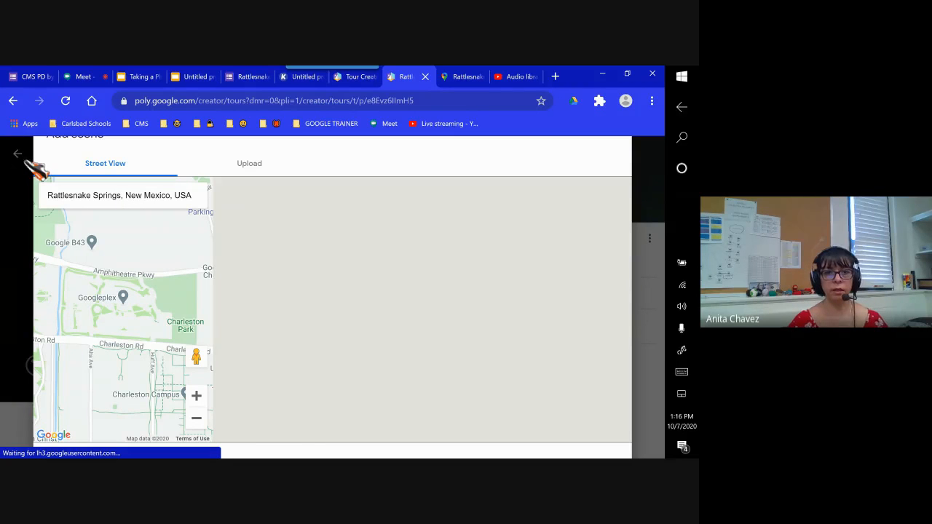
# Return to the tour list and open the four-scene Rattlesnake Springs draft at its Rattlesnake Springs Picnic Area scene.
pyautogui.click(12, 100)
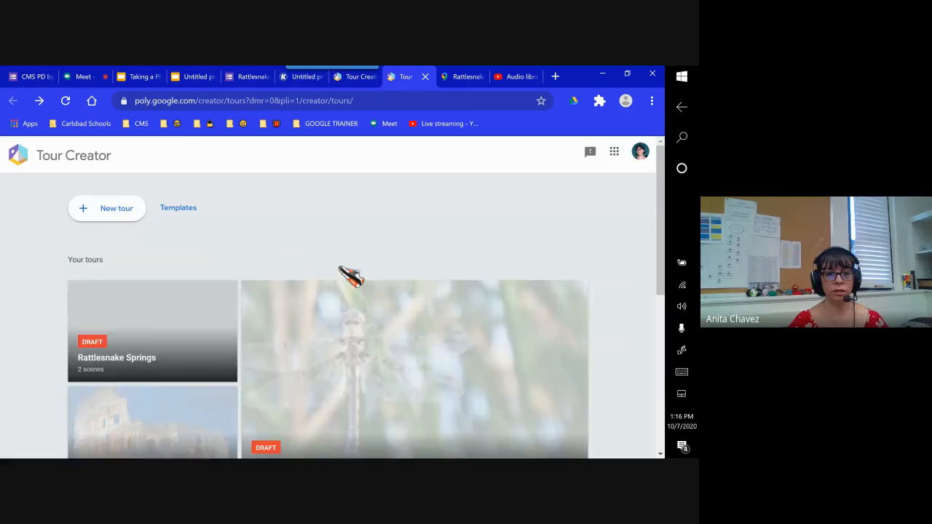
pyautogui.click(182, 332)
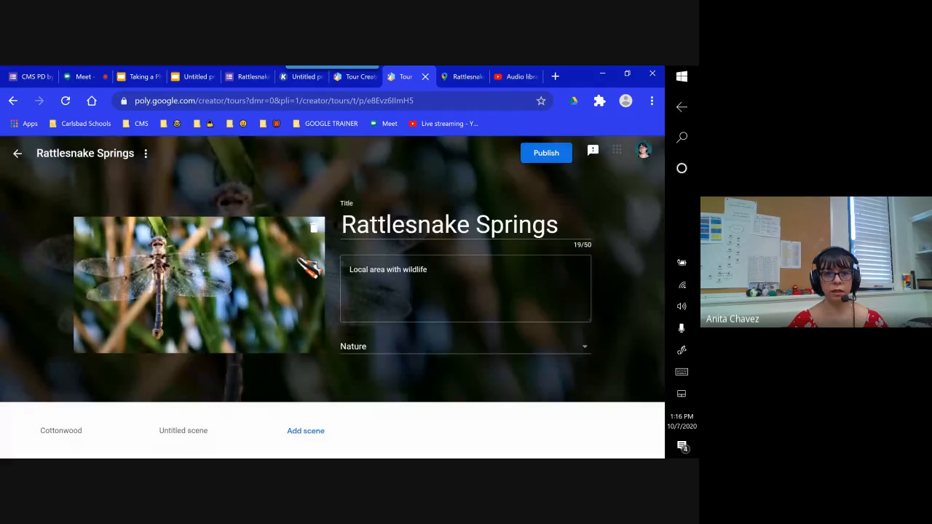
pyautogui.click(17, 154)
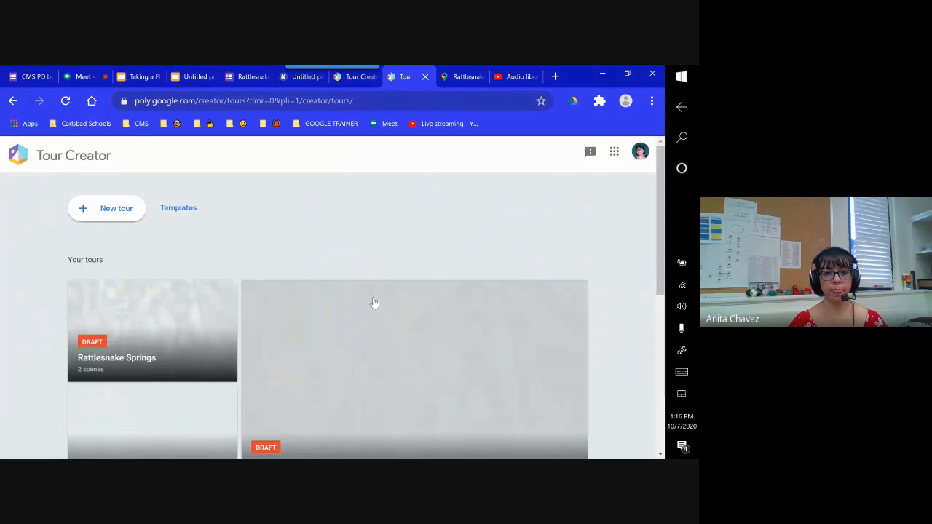
pyautogui.scroll(-3, 456, 310)
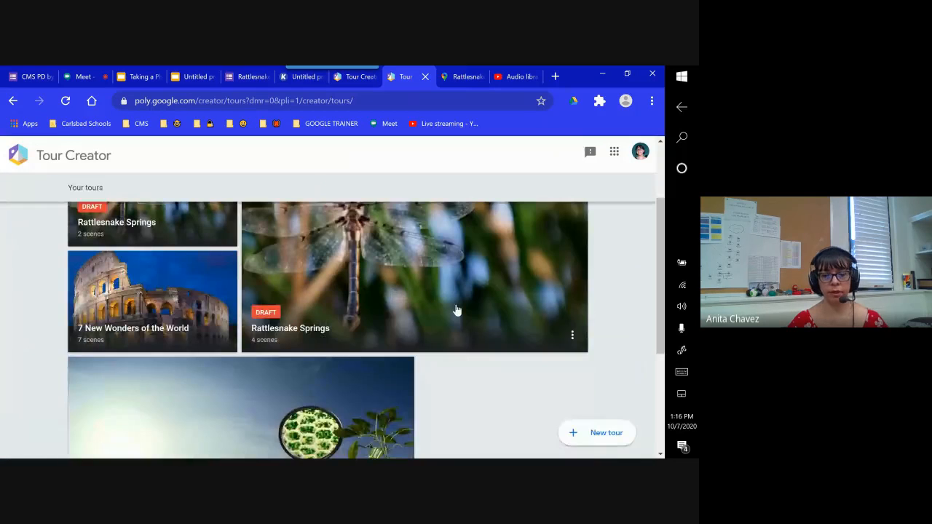
pyautogui.scroll(1, 517, 381)
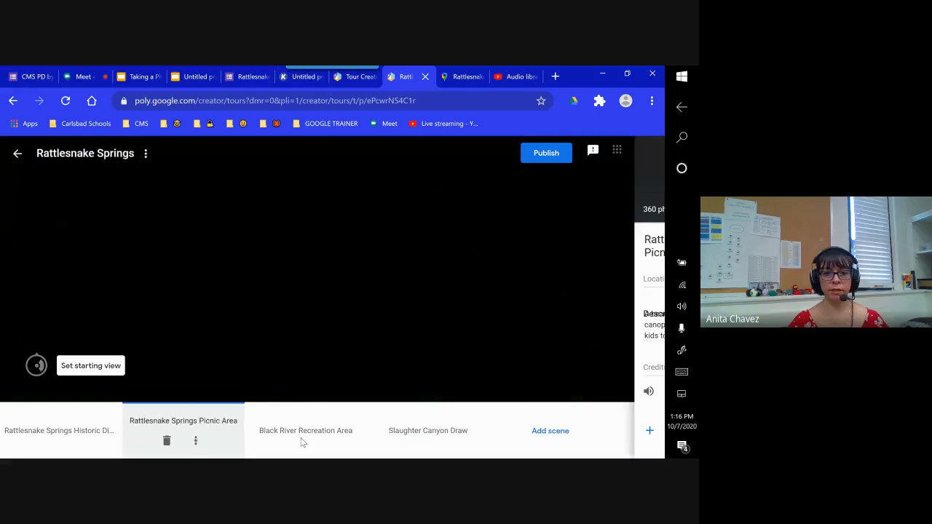
# Switch to the Black River Recreation Area scene and publish the Rattlesnake Springs tour with its visibility set to Public.
pyautogui.click(301, 441)
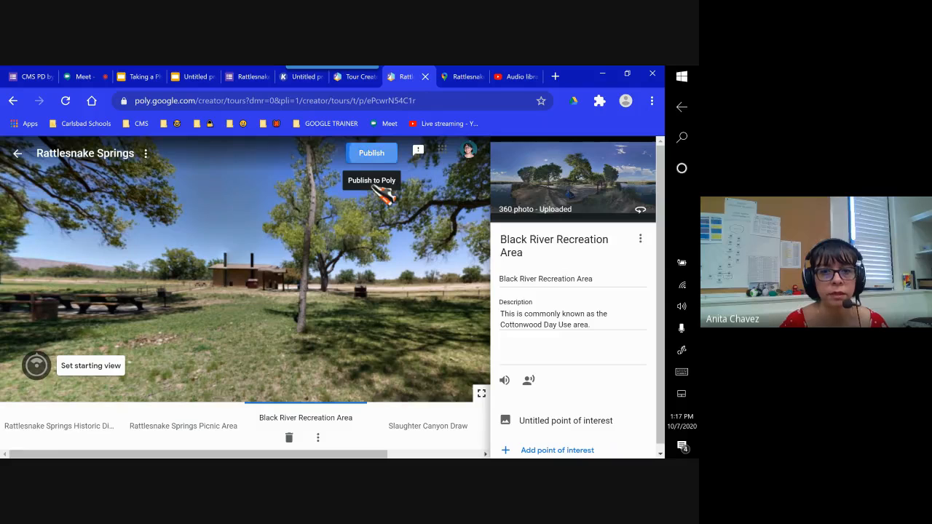
pyautogui.click(371, 154)
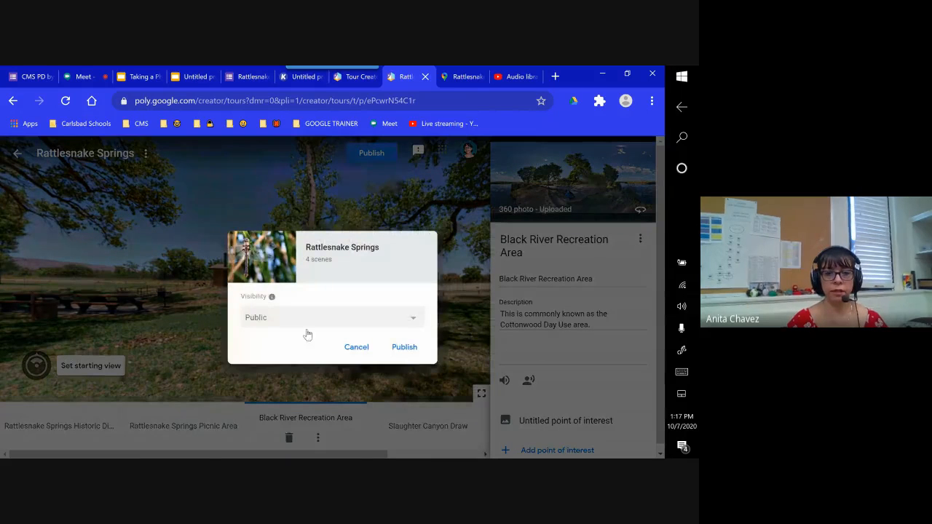
pyautogui.click(415, 323)
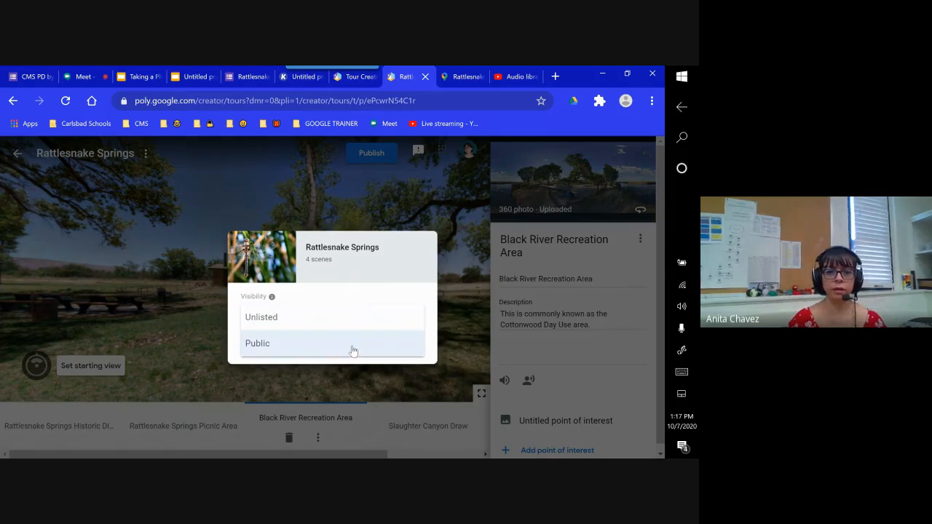
pyautogui.click(356, 343)
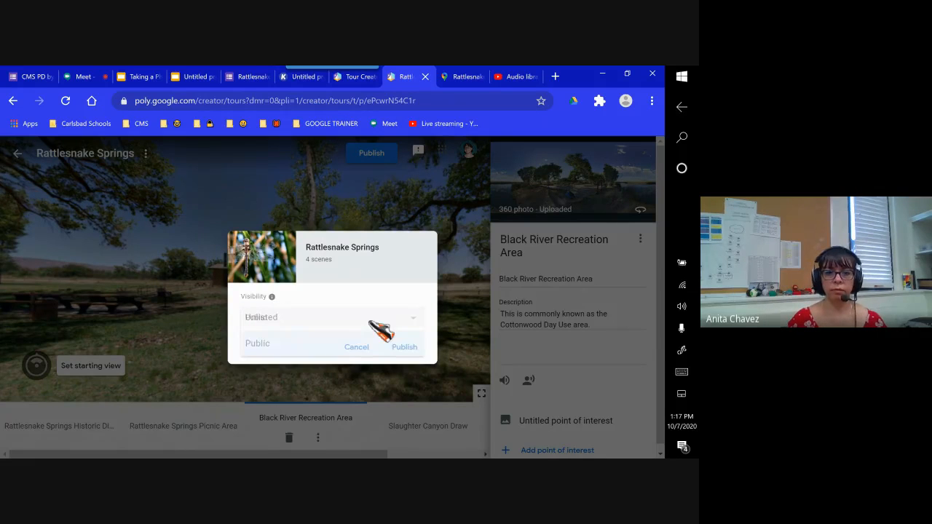
pyautogui.click(405, 348)
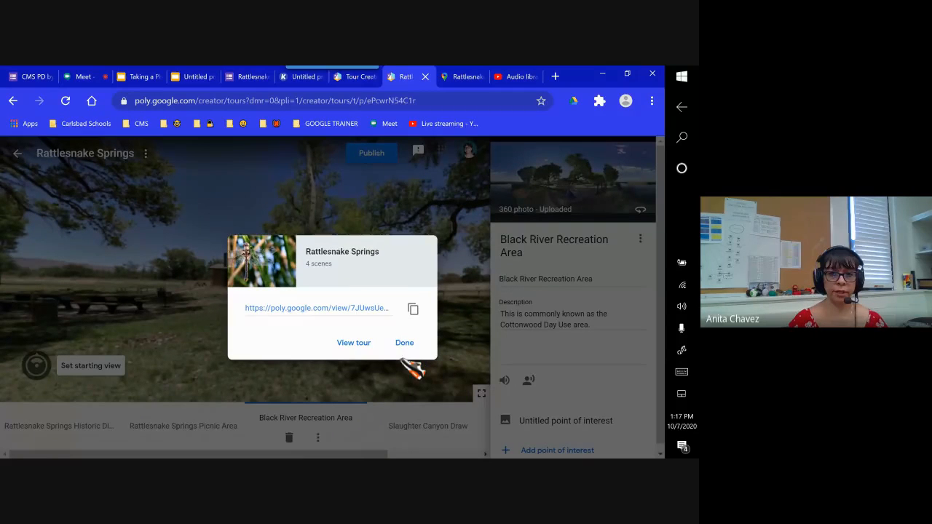
# Copy the published tour's link and open it in a new browser tab.
pyautogui.click(413, 308)
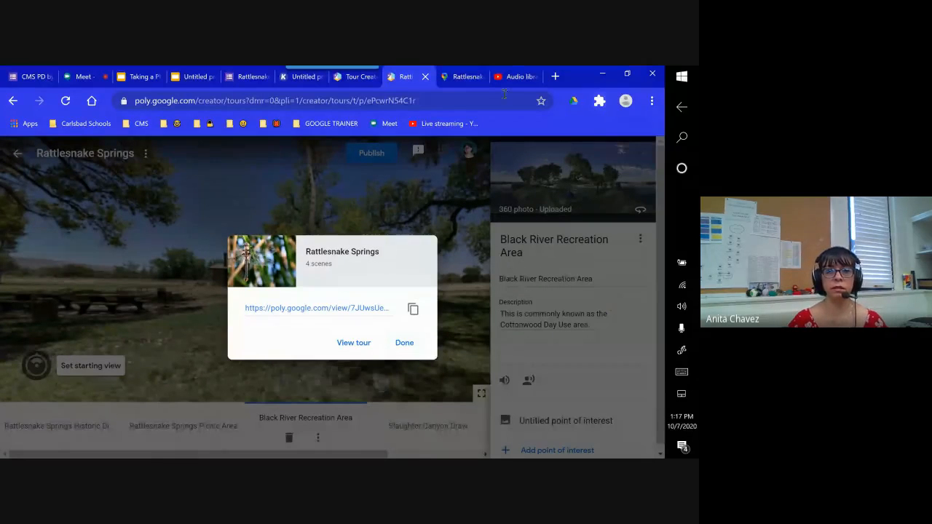
pyautogui.click(554, 77)
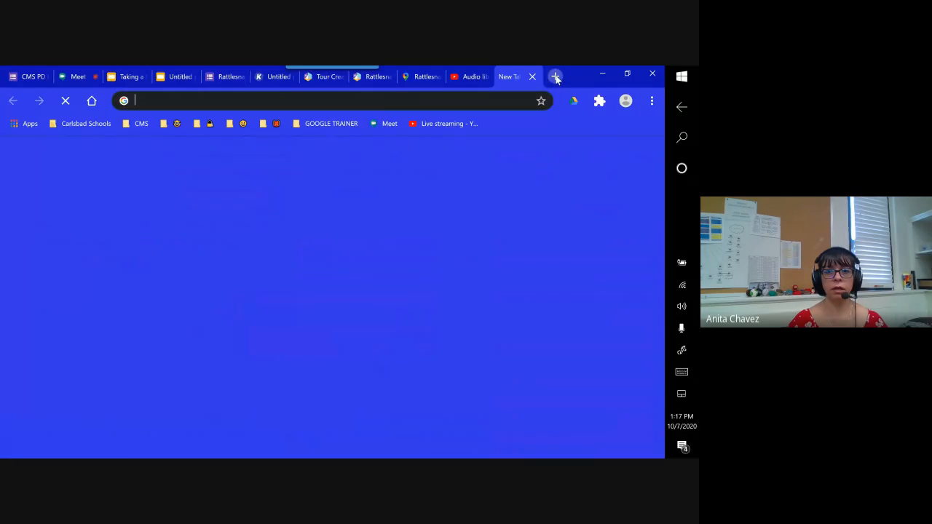
pyautogui.click(382, 105)
pyautogui.hotkey('ctrl', 'v')
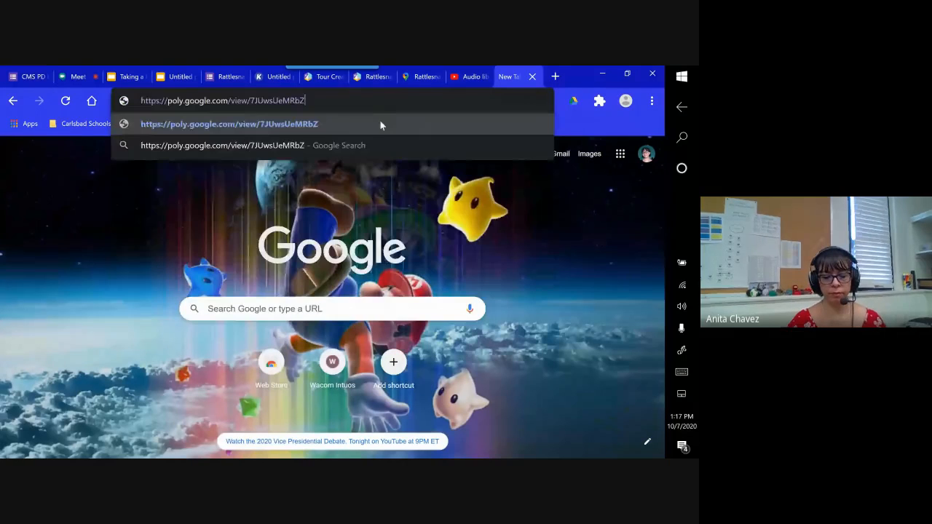
pyautogui.press('Return')
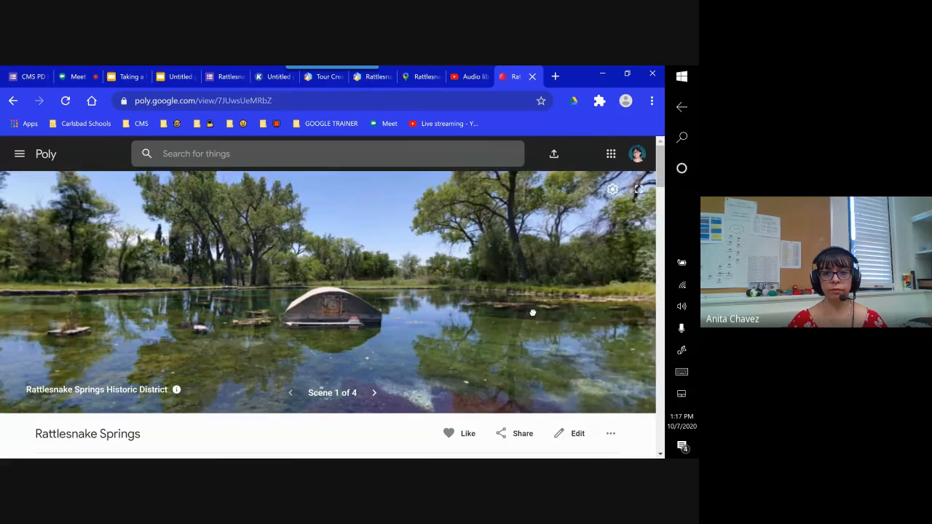
# Look around the Rattlesnake Springs Historic District scene, open its Spider point of interest and read the descriptions.
pyautogui.moveTo(478, 308); pyautogui.dragTo(427, 309)
pyautogui.moveTo(542, 286); pyautogui.dragTo(431, 297)
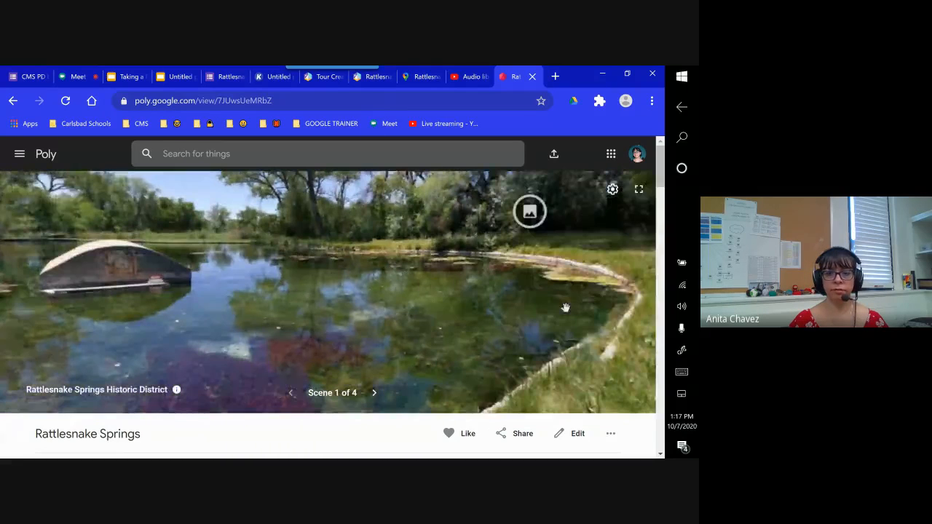
pyautogui.moveTo(481, 357); pyautogui.dragTo(349, 379)
pyautogui.moveTo(499, 351); pyautogui.dragTo(298, 364)
pyautogui.moveTo(306, 274); pyautogui.dragTo(378, 357)
pyautogui.moveTo(436, 211); pyautogui.dragTo(618, 271)
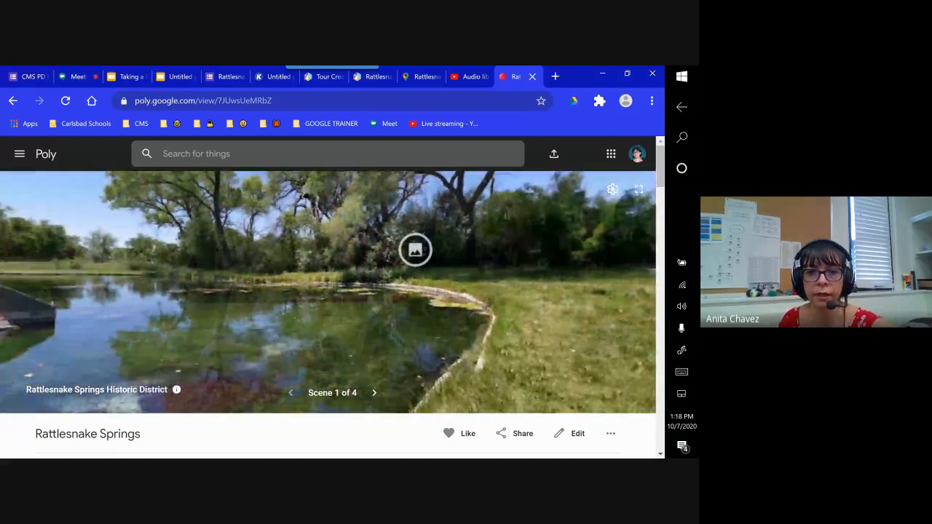
pyautogui.click(415, 249)
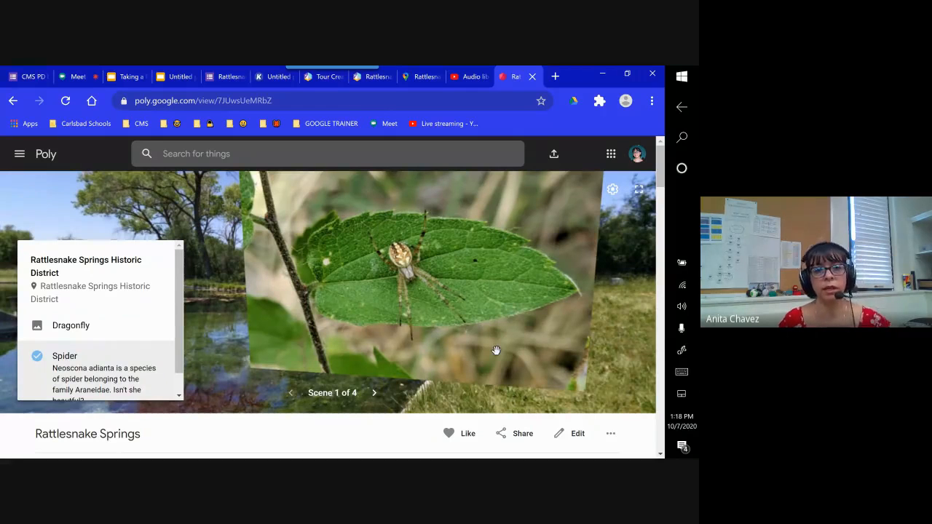
pyautogui.scroll(-1, 101, 320)
pyautogui.scroll(-1, 101, 320)
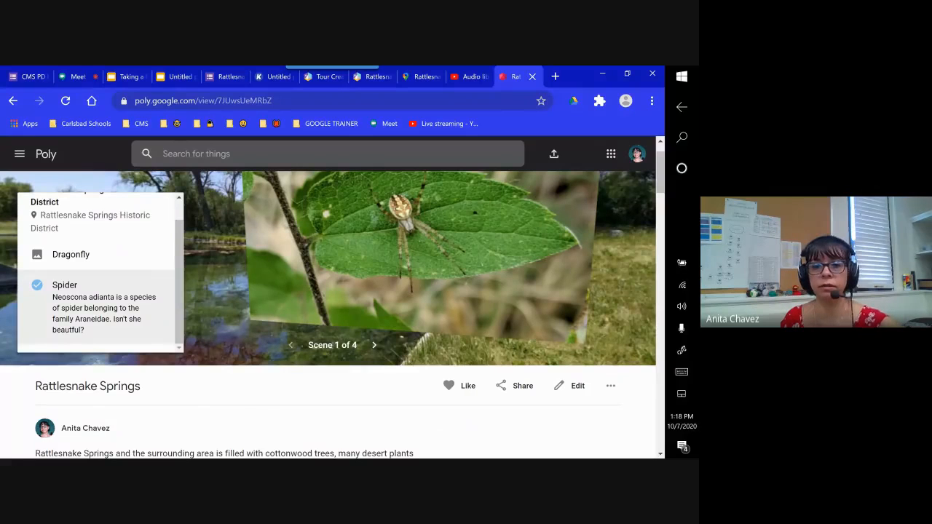
pyautogui.scroll(-1, 333, 305)
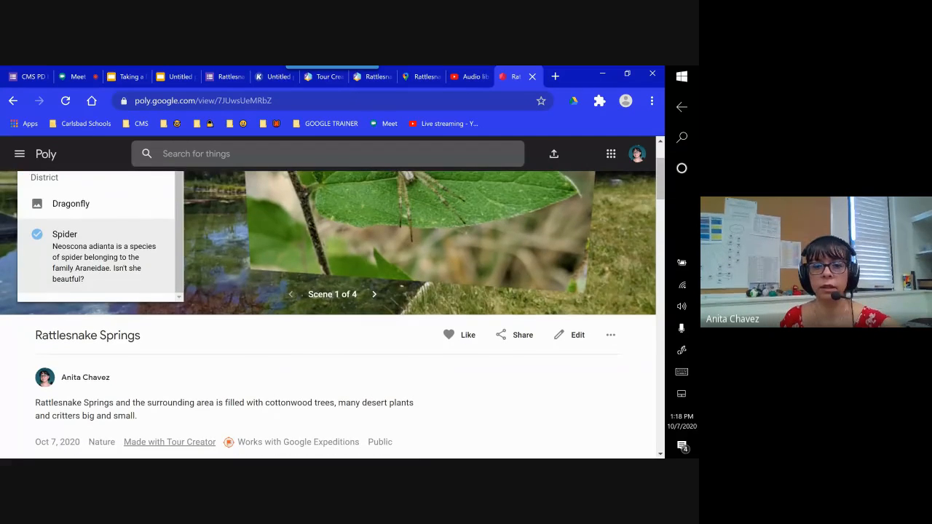
# Advance to the Rattlesnake Springs Picnic Area scene and look around its tables, trees and building.
pyautogui.click(374, 294)
pyautogui.scroll(1, 374, 294)
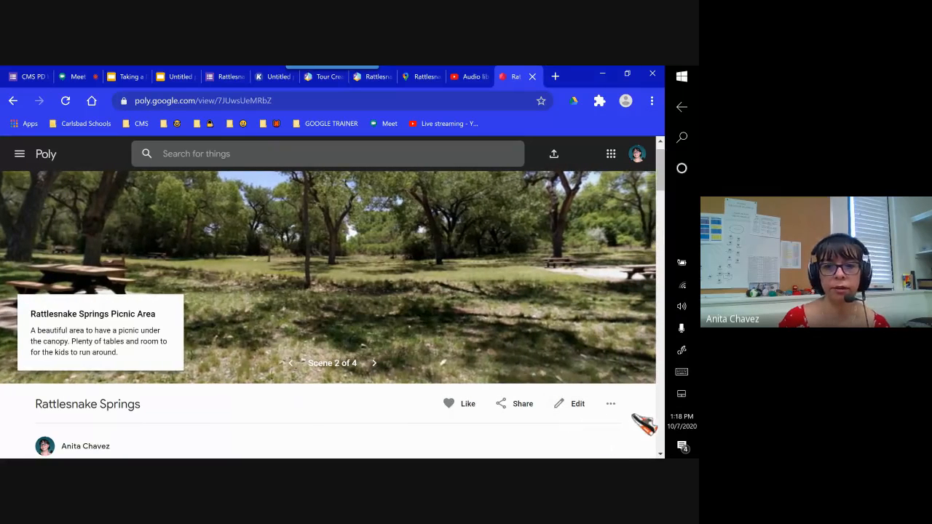
pyautogui.moveTo(407, 240); pyautogui.dragTo(145, 197)
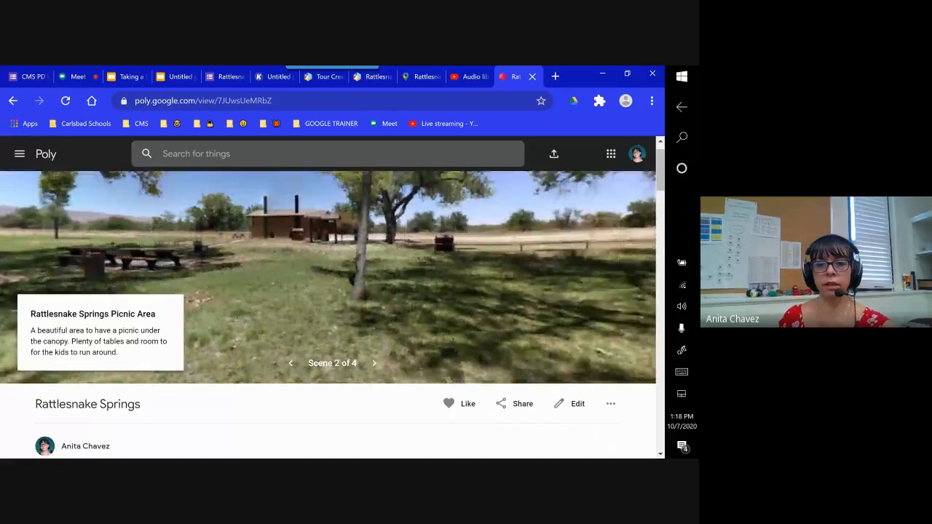
pyautogui.moveTo(509, 277)
pyautogui.mouseDown()
pyautogui.moveTo(120, 277)
pyautogui.moveTo(466, 277)
pyautogui.moveTo(280, 277)
pyautogui.mouseUp()
pyautogui.moveTo(626, 306); pyautogui.dragTo(473, 350)
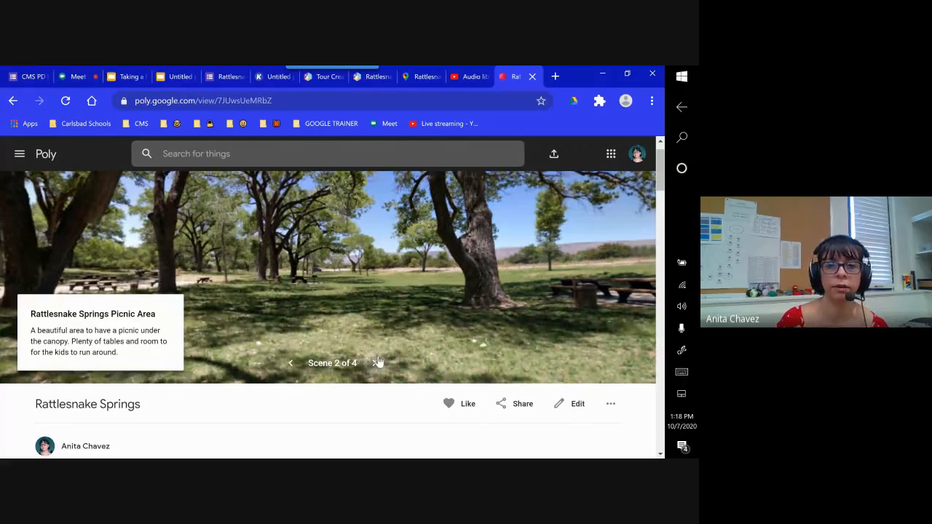
# Browse the suggested tours below the published tour and return to its scene viewer.
pyautogui.moveTo(661, 182); pyautogui.dragTo(661, 185)
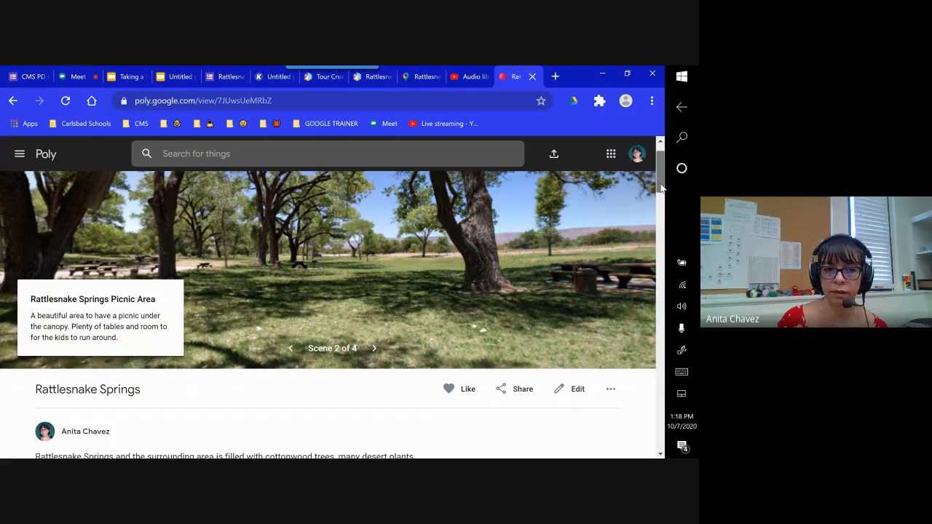
pyautogui.moveTo(661, 187); pyautogui.dragTo(659, 236)
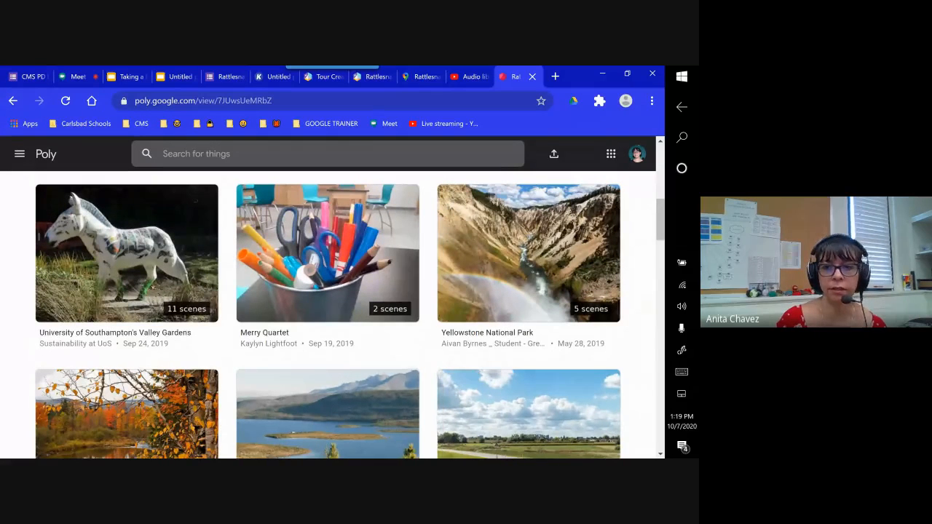
pyautogui.moveTo(659, 233); pyautogui.dragTo(660, 182)
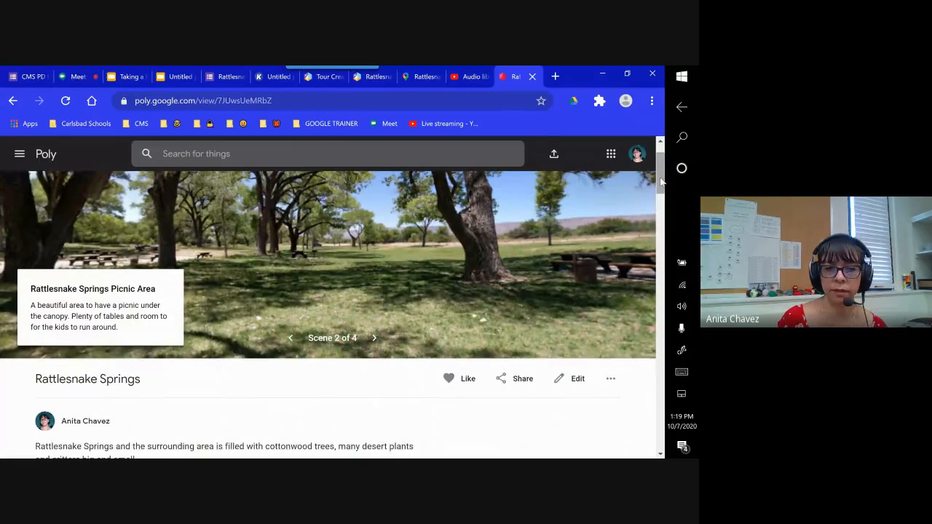
pyautogui.moveTo(661, 182); pyautogui.dragTo(660, 183)
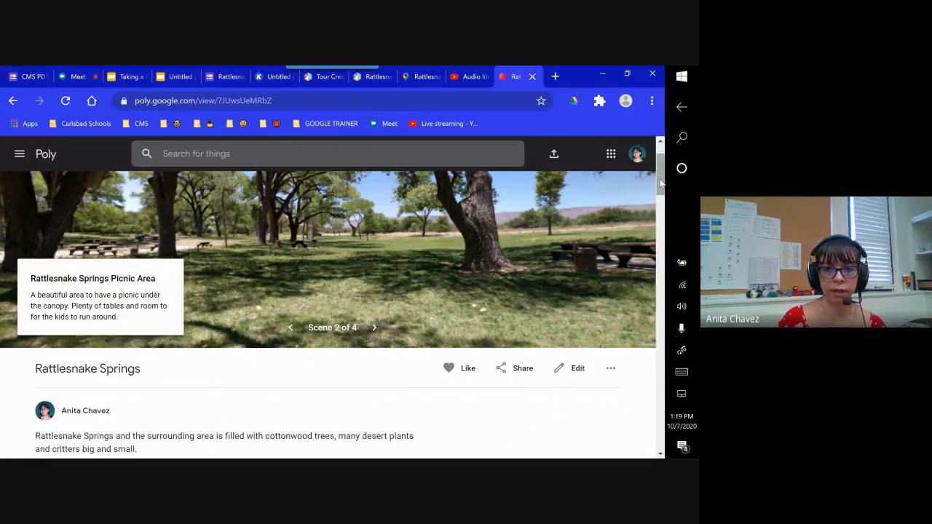
pyautogui.moveTo(661, 183); pyautogui.dragTo(660, 228)
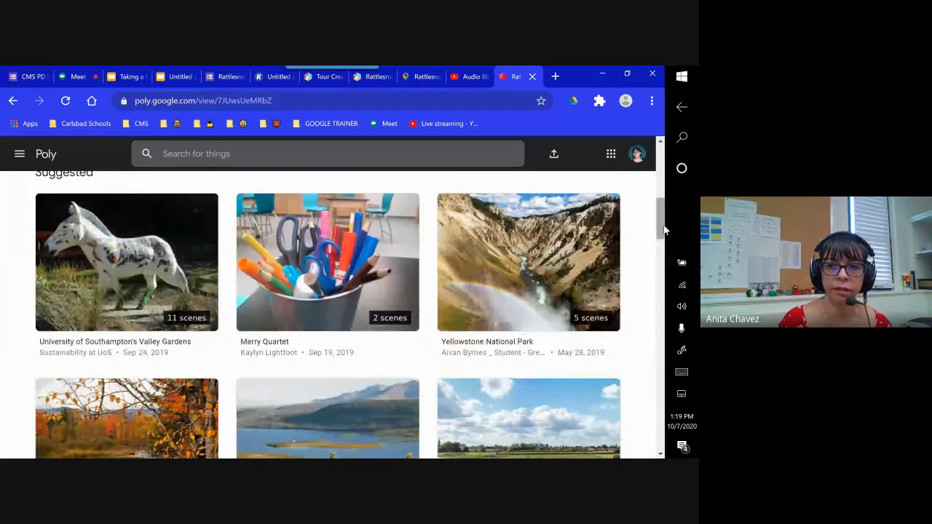
pyautogui.moveTo(661, 231); pyautogui.dragTo(651, 300)
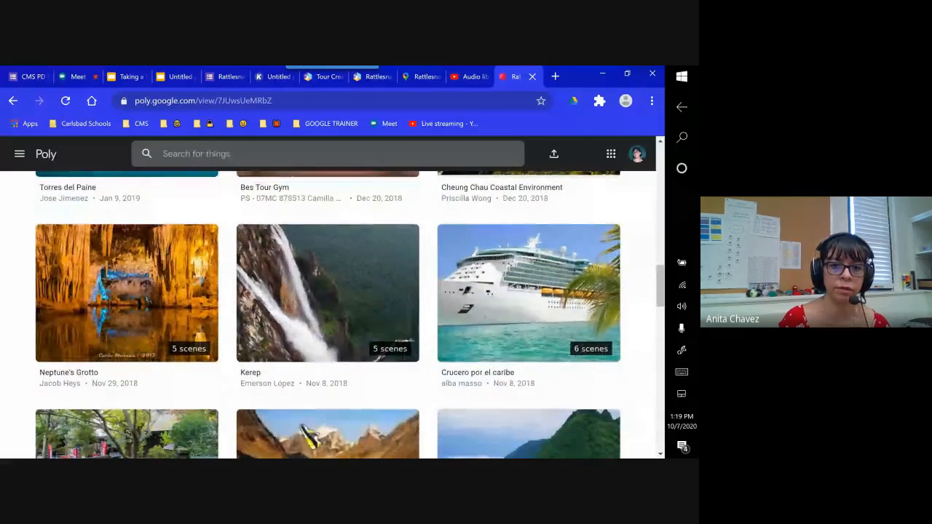
pyautogui.scroll(-2, 654, 331)
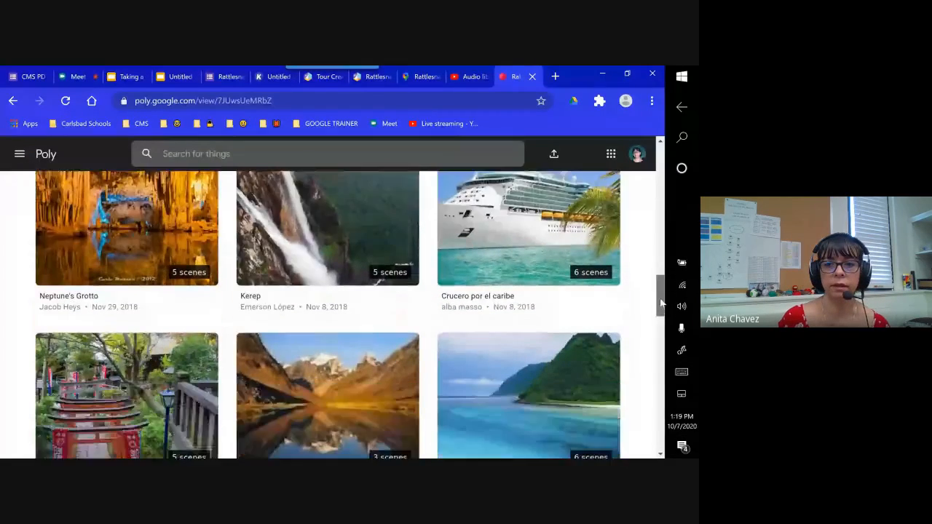
pyautogui.moveTo(655, 330); pyautogui.dragTo(660, 172)
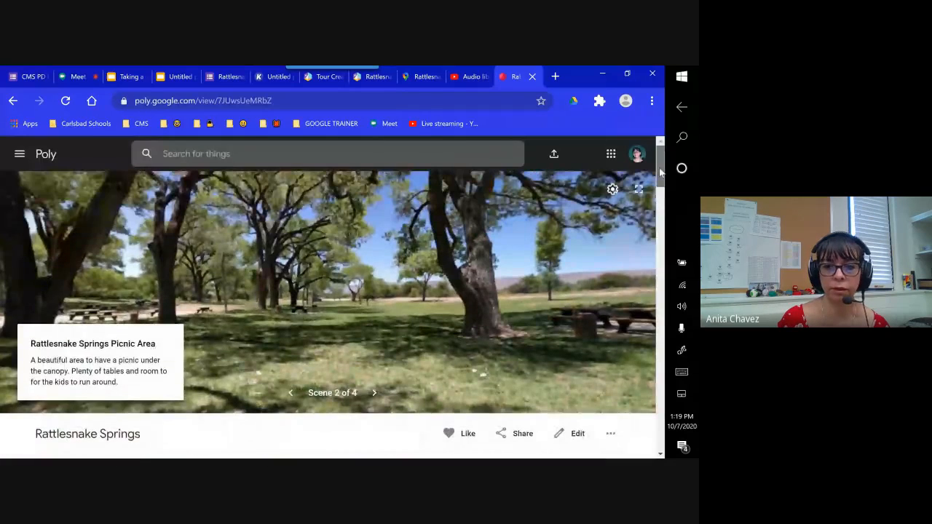
# Advance through Black River Recreation Area to the Slaughter Canyon Draw scene, look around it in full screen and exit full screen.
pyautogui.click(373, 393)
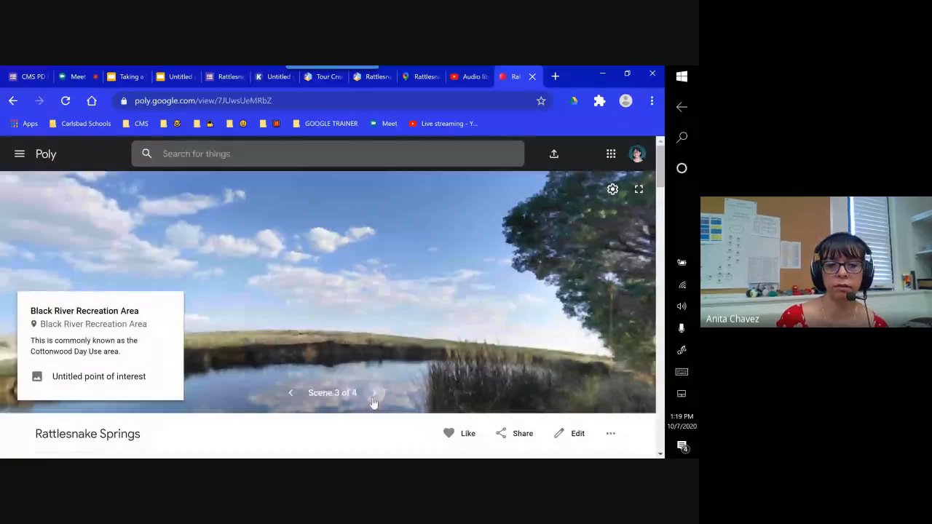
pyautogui.click(374, 397)
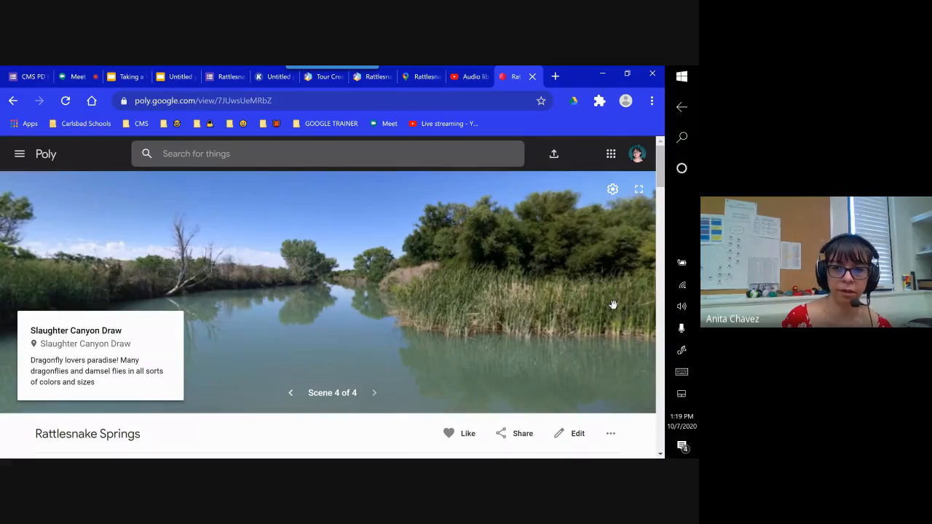
pyautogui.click(639, 190)
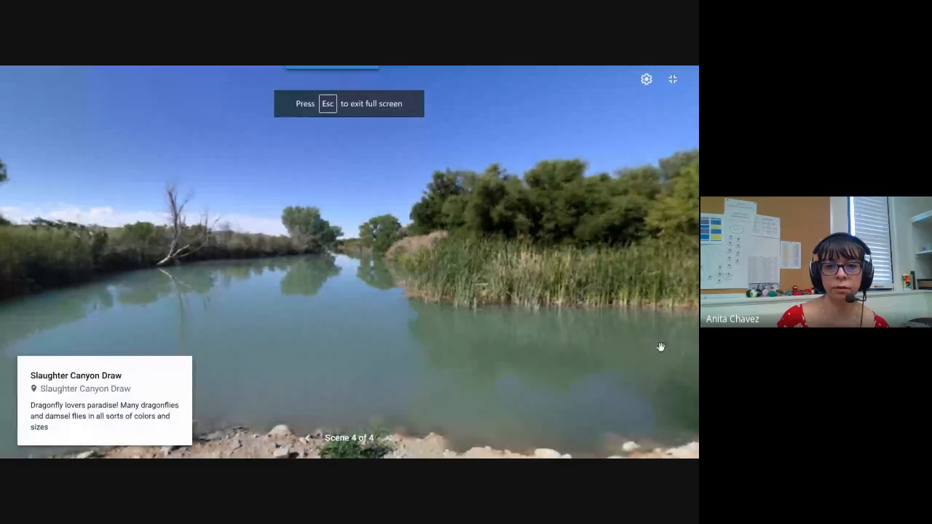
pyautogui.moveTo(647, 218); pyautogui.dragTo(574, 233)
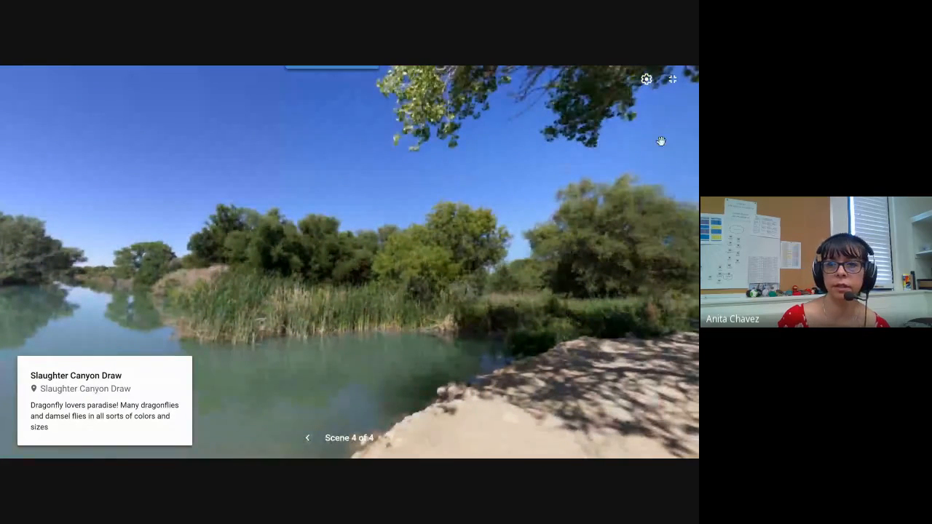
pyautogui.click(672, 78)
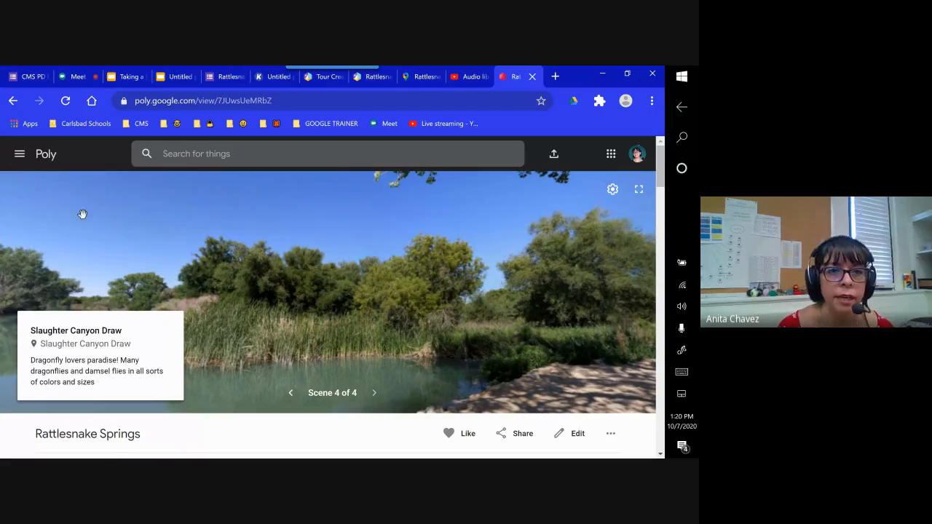
# Switch to the Taking a Photo Sphere Photo presentation, present slides 1 to 7 and end the slideshow.
pyautogui.click(131, 78)
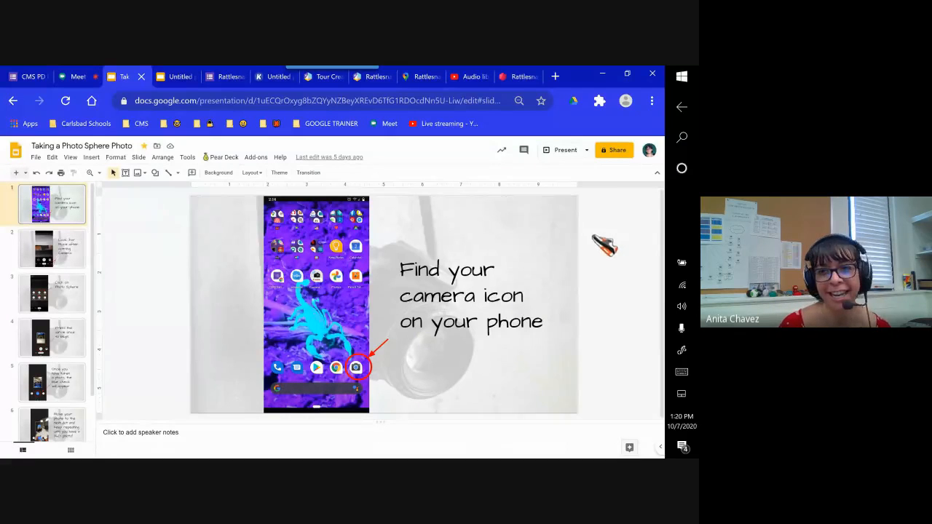
pyautogui.click(564, 150)
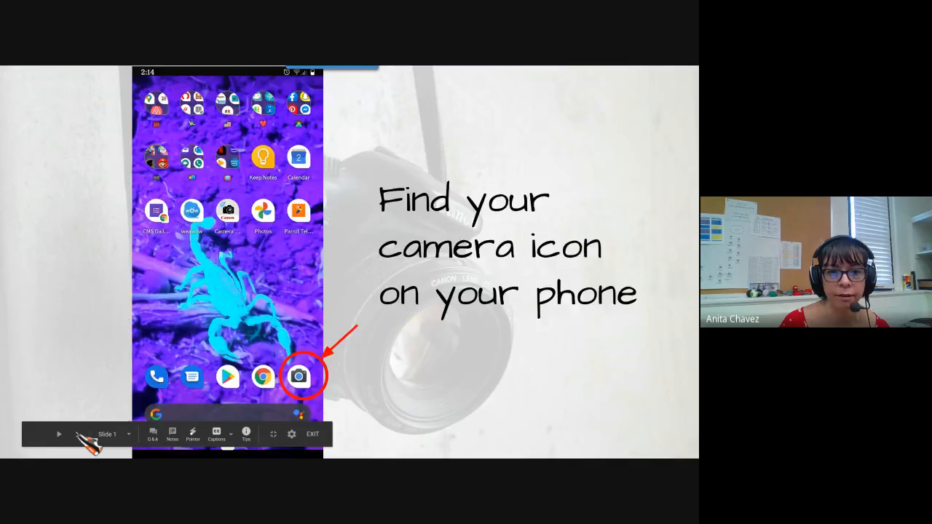
pyautogui.press('Right')
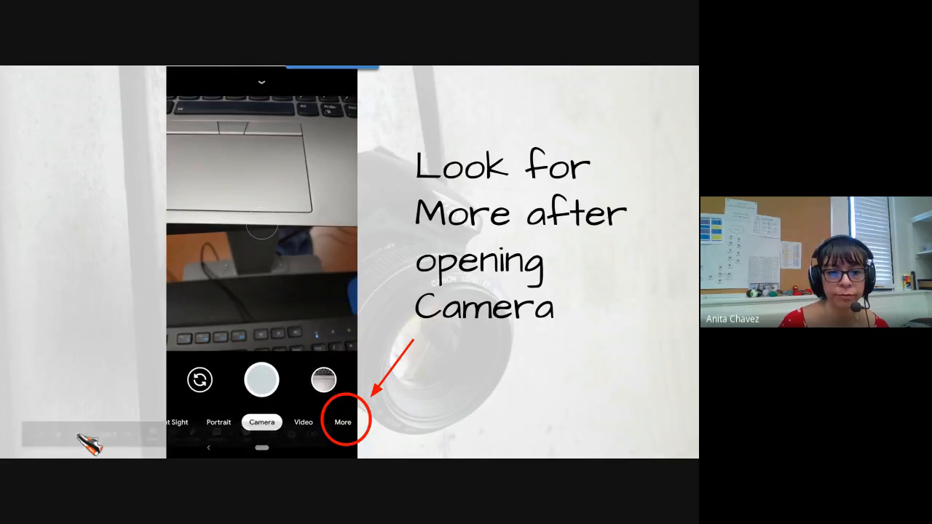
pyautogui.click(77, 435)
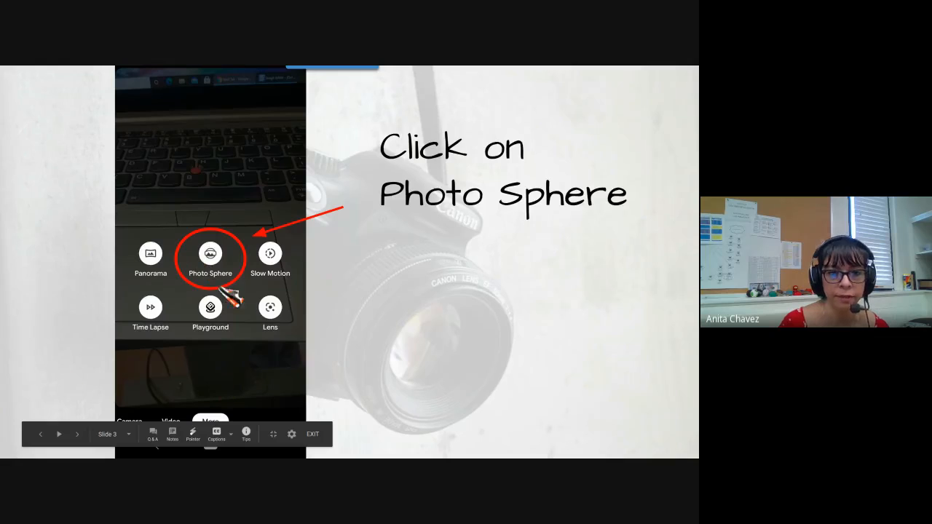
pyautogui.press('Right')
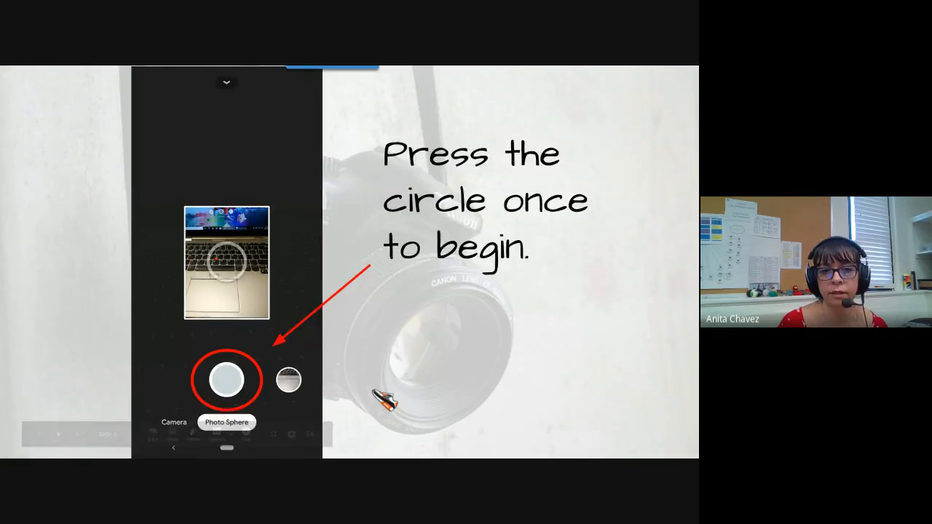
pyautogui.press('Right')
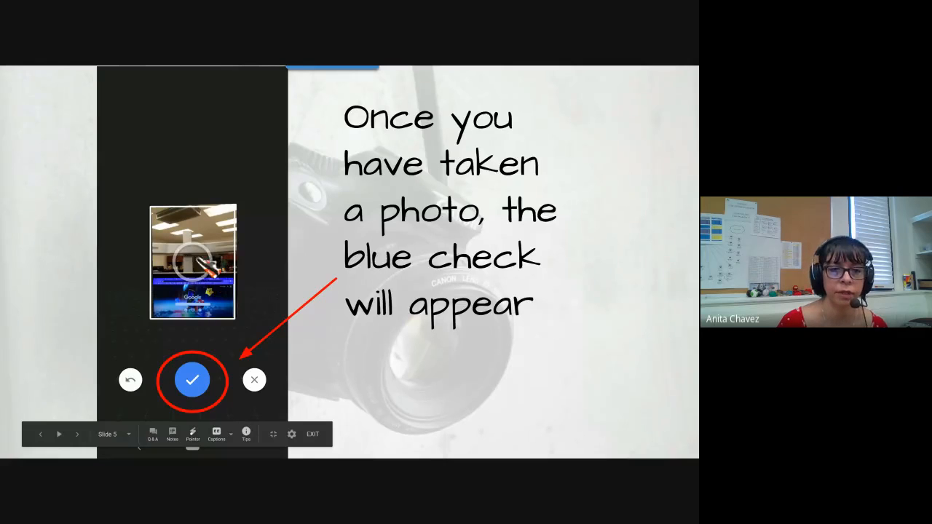
pyautogui.press('Right')
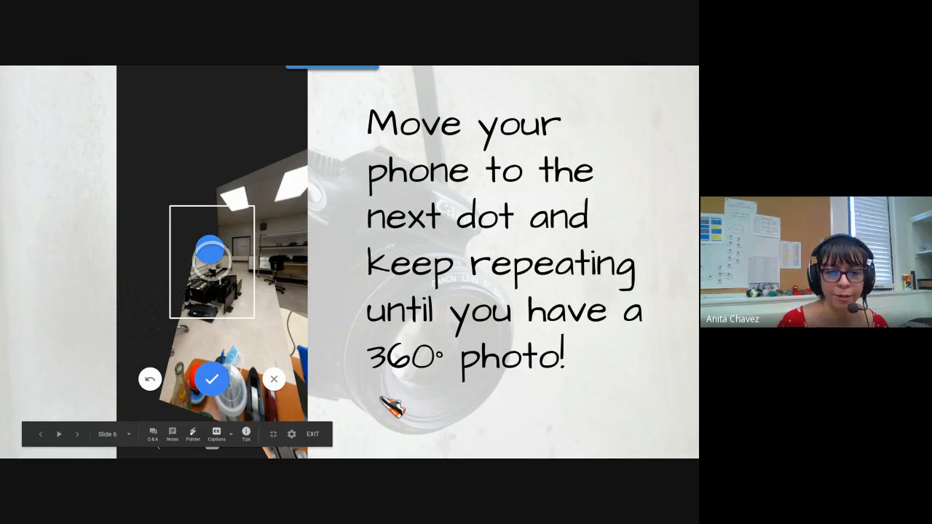
pyautogui.press('Right')
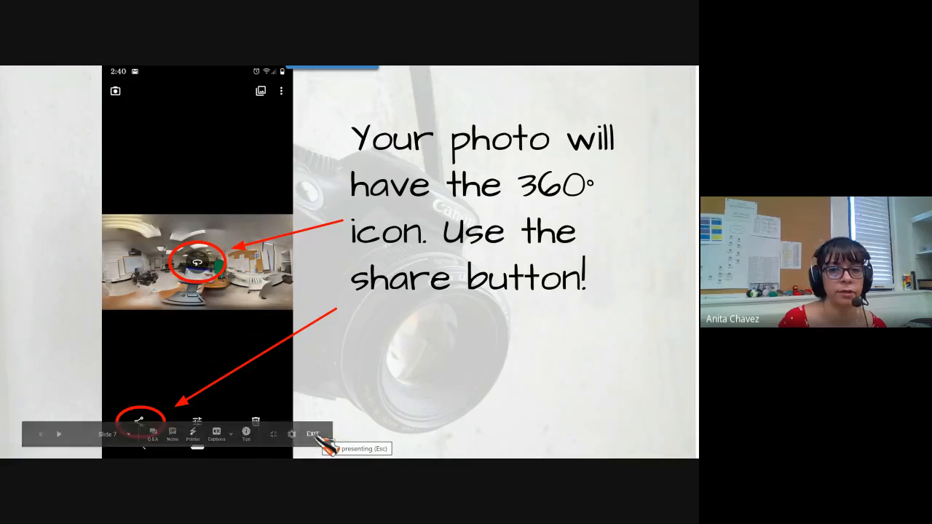
pyautogui.click(321, 443)
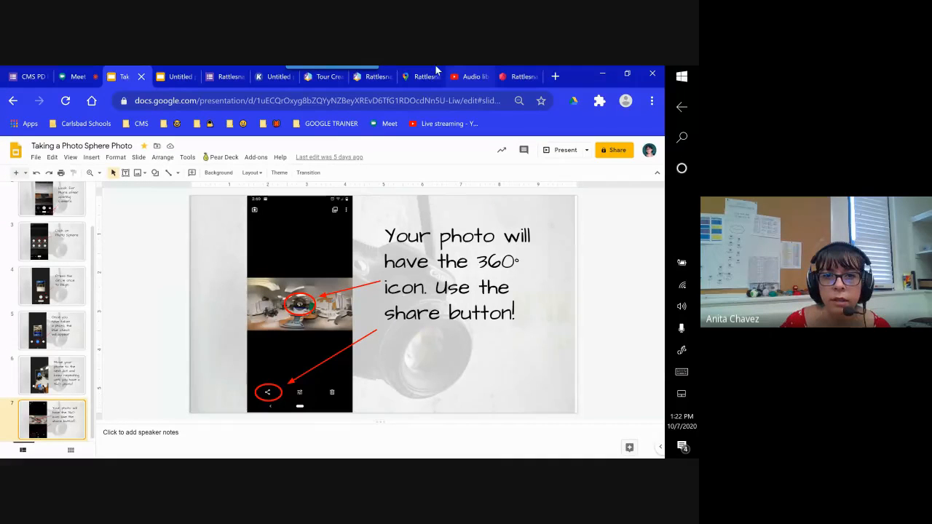
# Return to the Rattlesnake Springs tour editor and dismiss the dialog with the published tour's link.
pyautogui.click(375, 76)
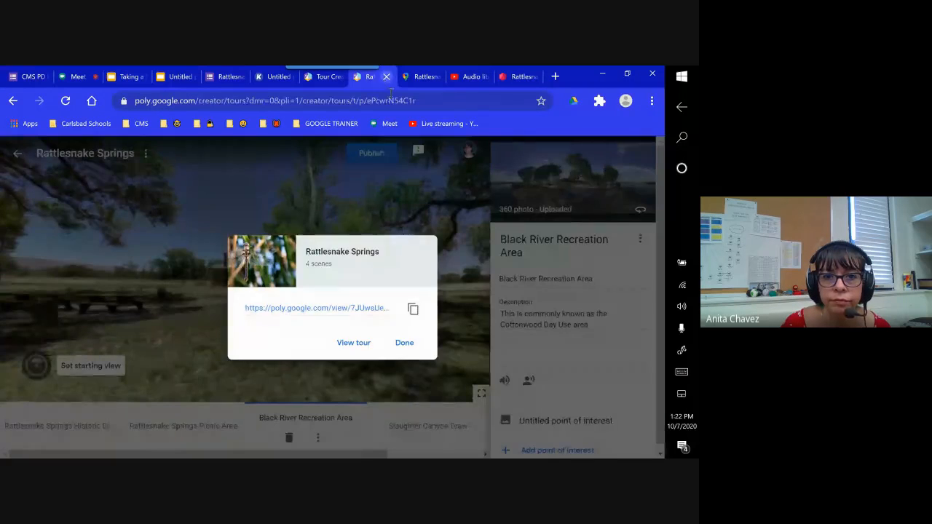
pyautogui.click(403, 342)
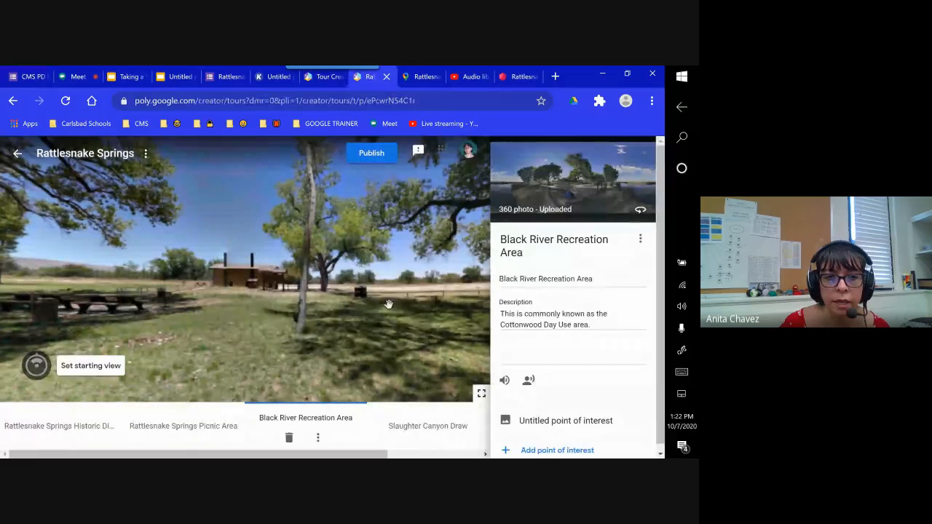
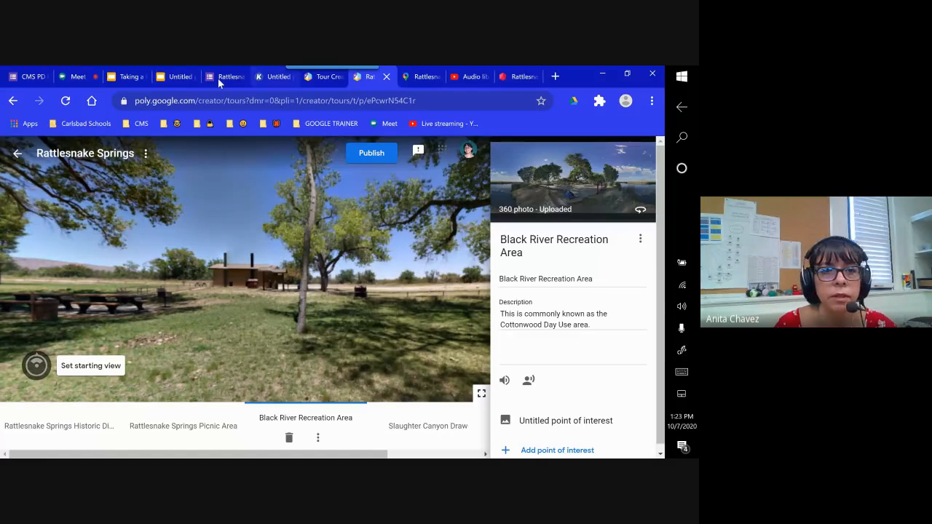
# Check the meeting chat, then give Carlsbad Municipal Schools Viewer access by link to the Taking a Photo Sphere Photo presentation and copy that link.
pyautogui.click(77, 77)
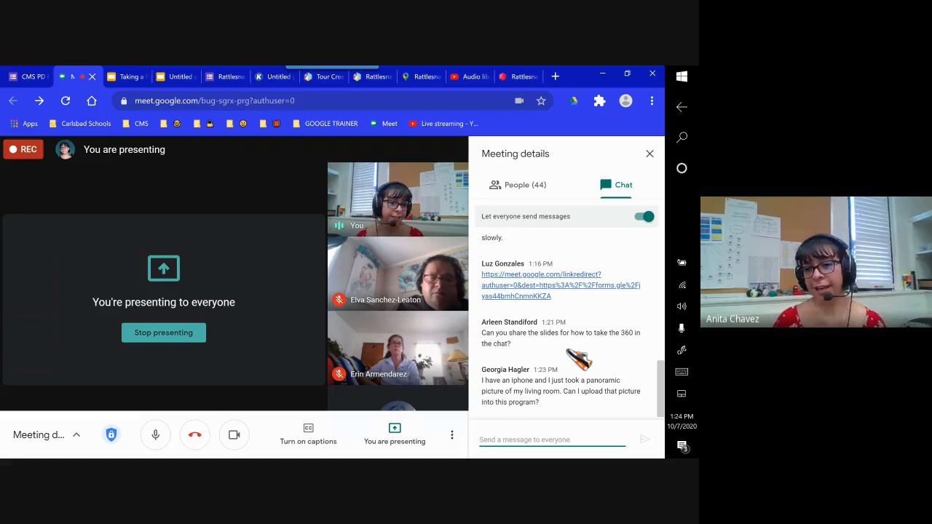
pyautogui.click(141, 78)
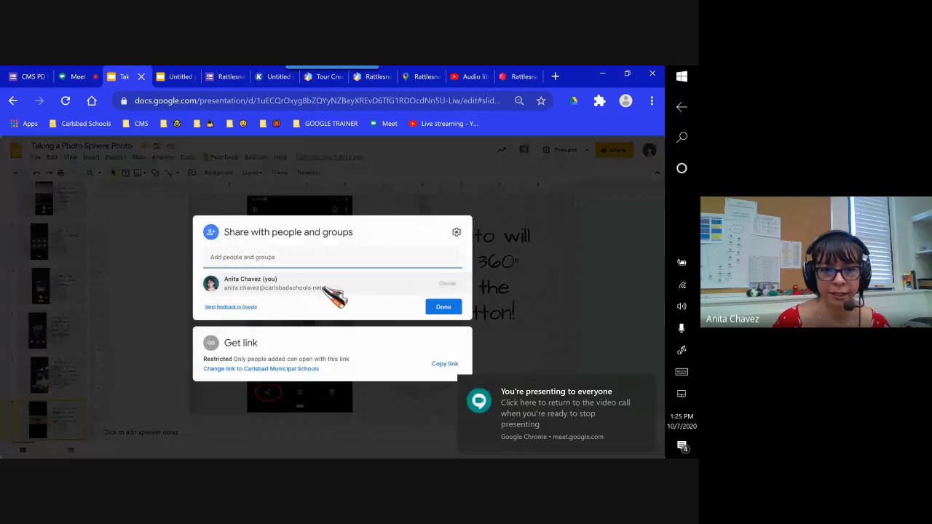
pyautogui.click(315, 368)
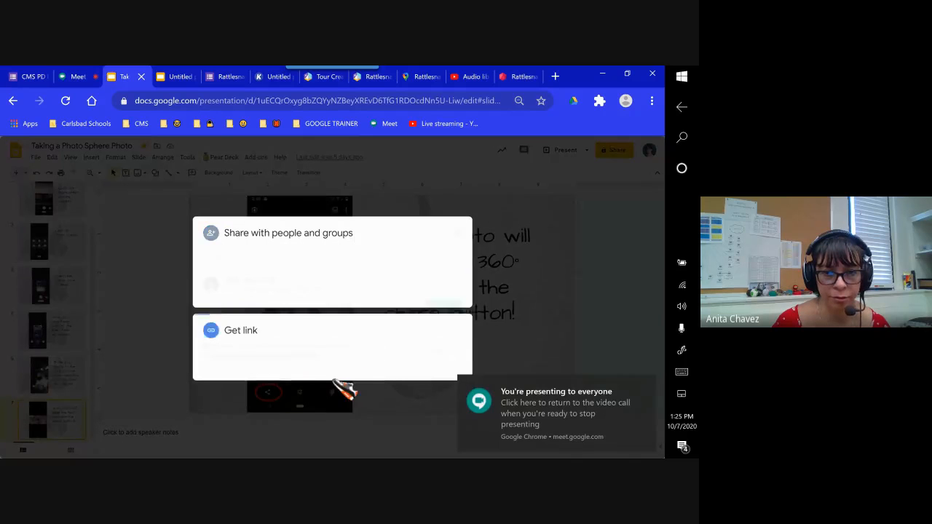
pyautogui.click(446, 315)
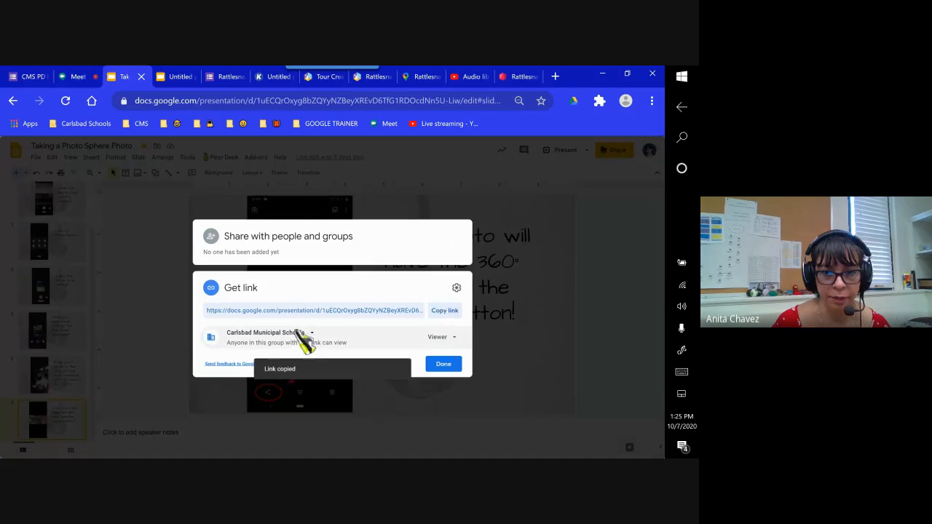
pyautogui.click(311, 336)
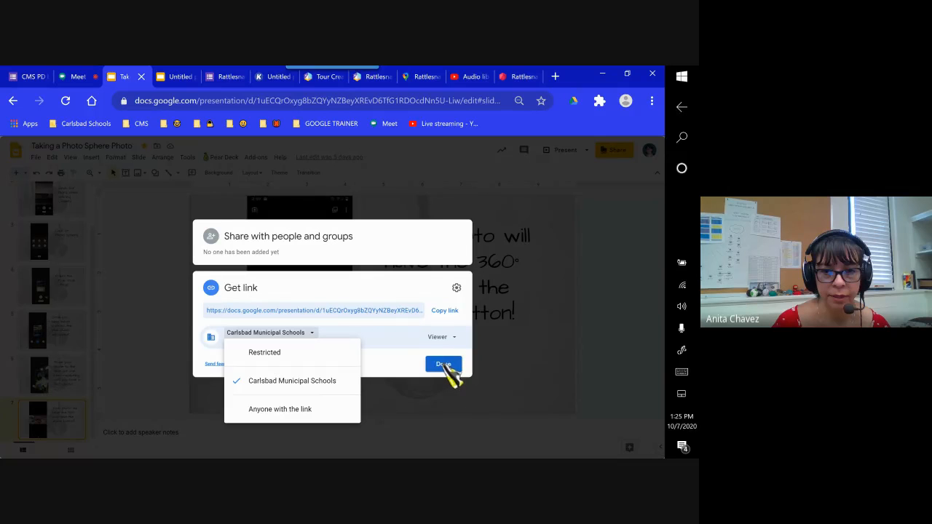
pyautogui.click(445, 311)
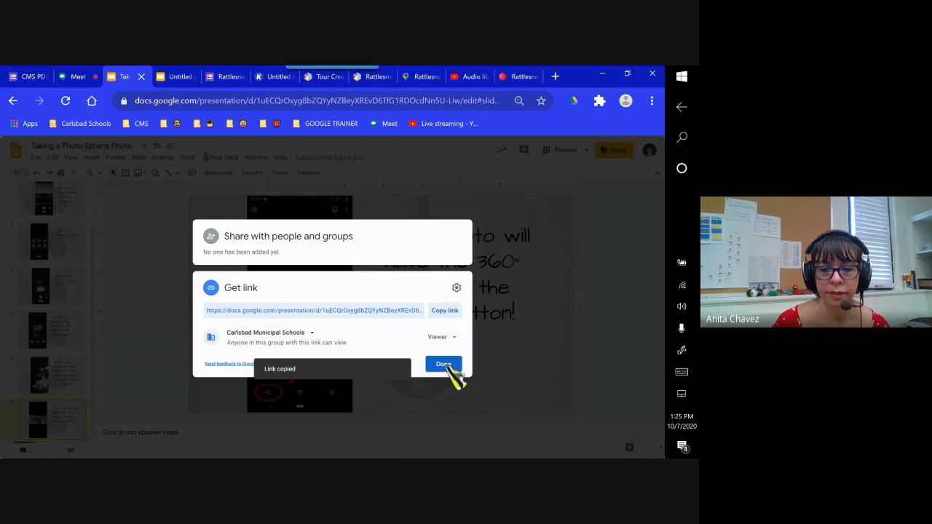
pyautogui.click(444, 364)
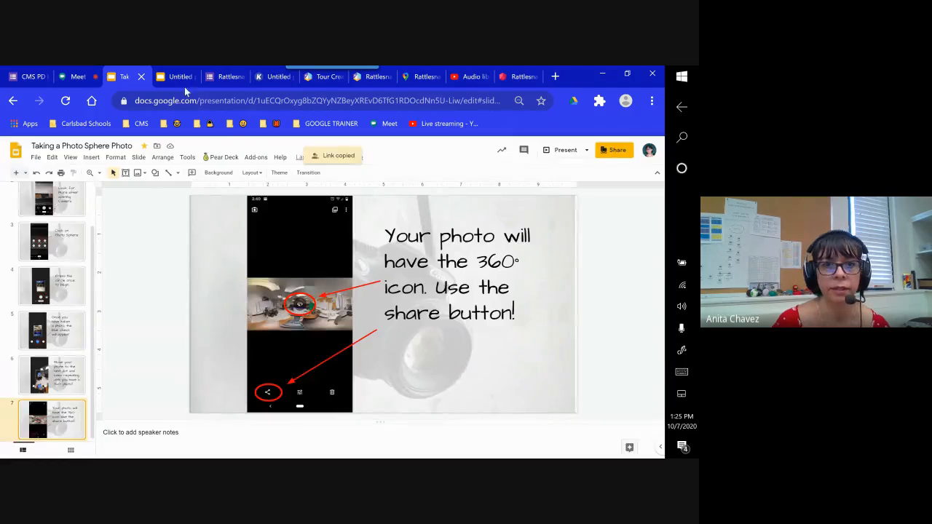
# Post the copied presentation link in the meeting chat and review the earlier chat messages.
pyautogui.click(82, 85)
pyautogui.click(537, 440)
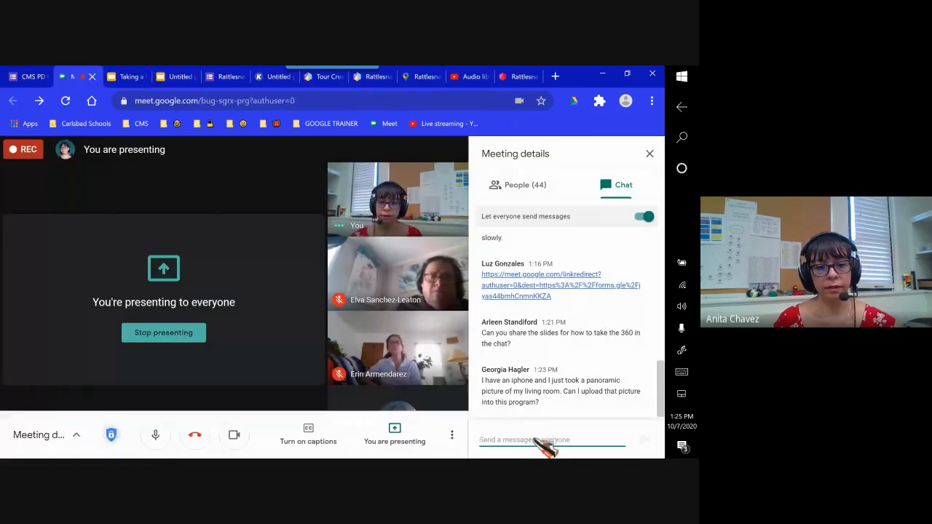
pyautogui.hotkey('ctrl', 'v')
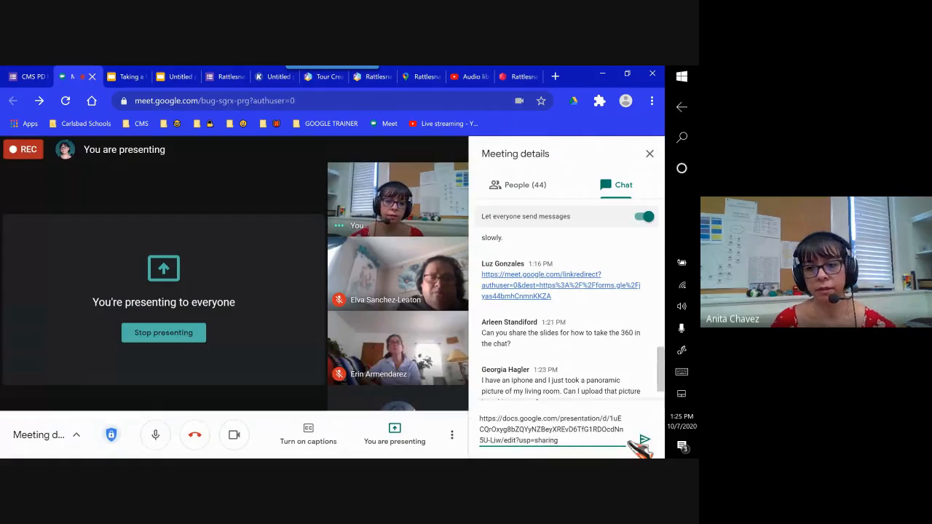
pyautogui.click(644, 440)
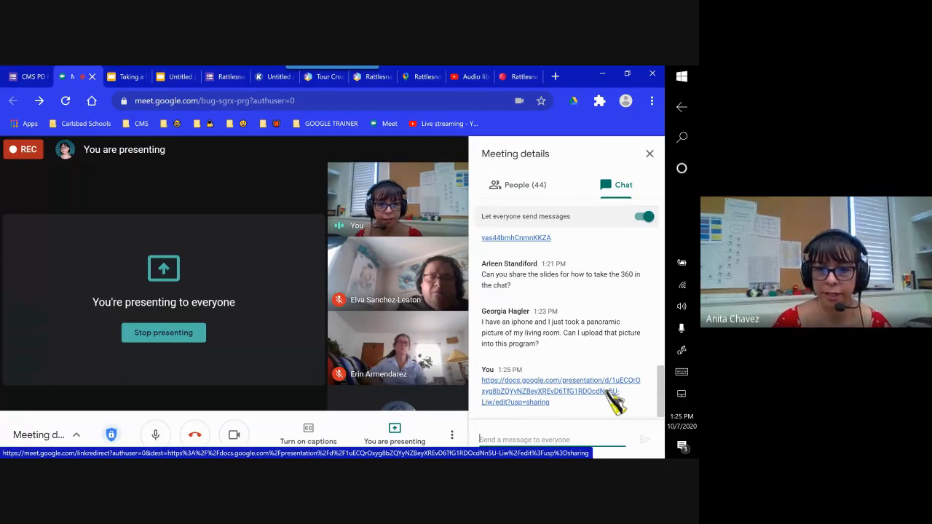
pyautogui.scroll(3, 603, 374)
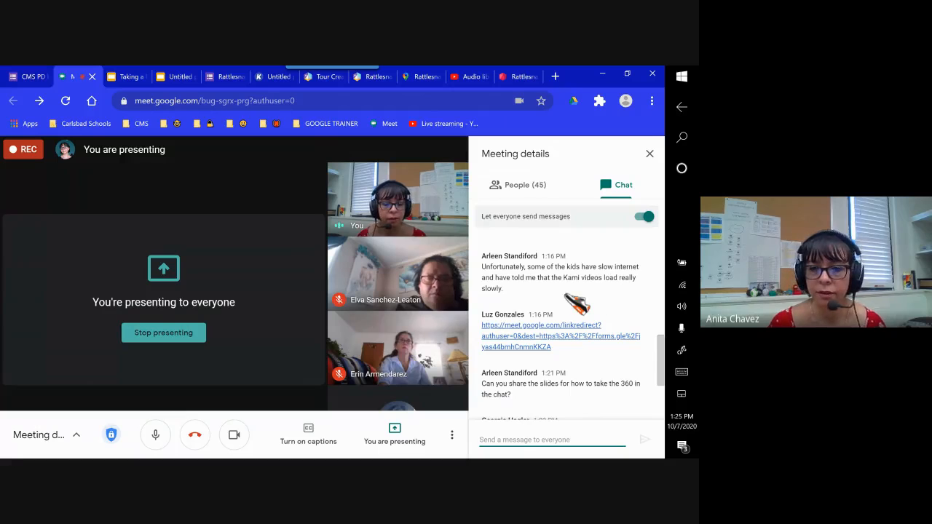
pyautogui.scroll(1, 596, 312)
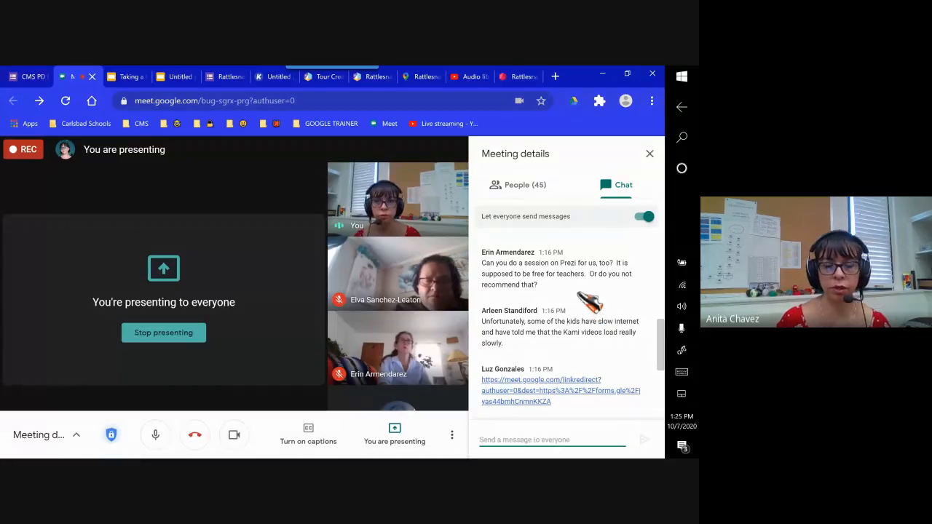
# Return to the Rattlesnake Springs tour editor, look around the Black River Recreation Area scene, and open and close its dragonfly photo point of interest.
pyautogui.click(321, 80)
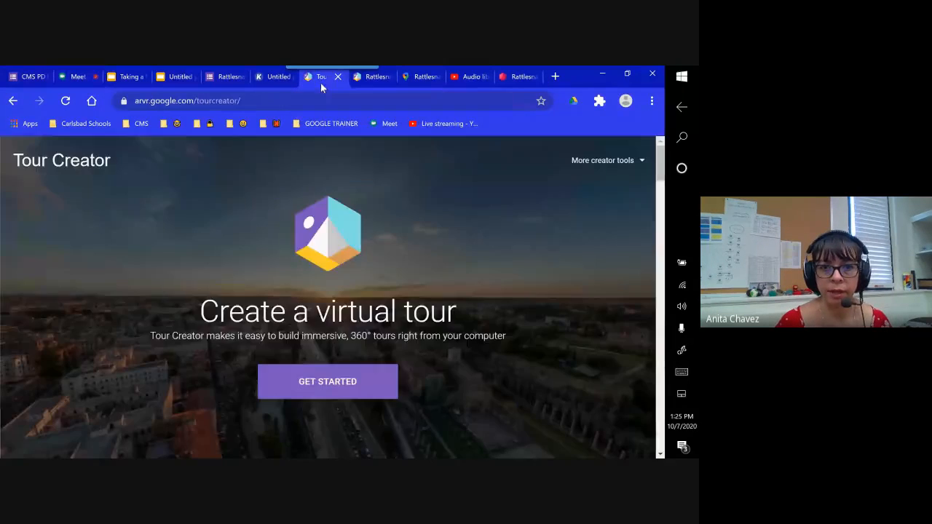
pyautogui.click(361, 80)
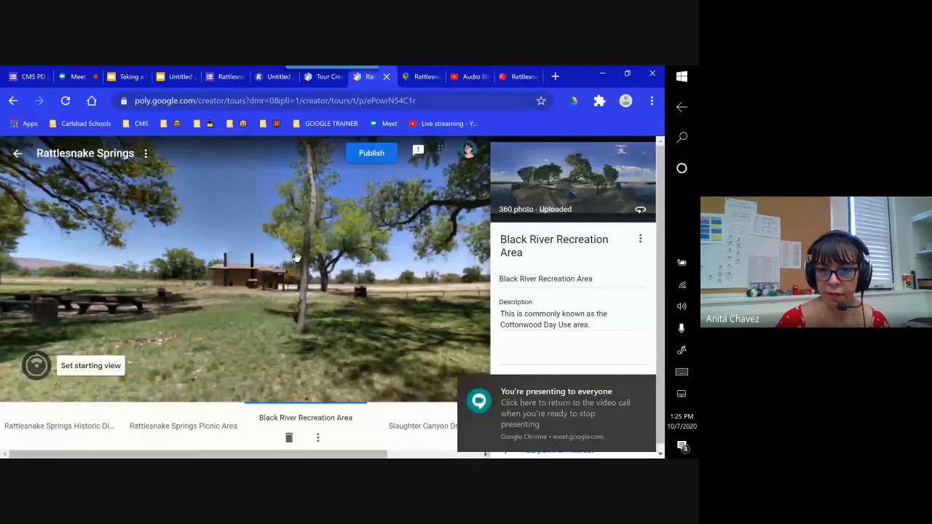
pyautogui.moveTo(370, 291); pyautogui.dragTo(271, 293)
pyautogui.moveTo(378, 293); pyautogui.dragTo(255, 273)
pyautogui.moveTo(350, 244); pyautogui.dragTo(327, 290)
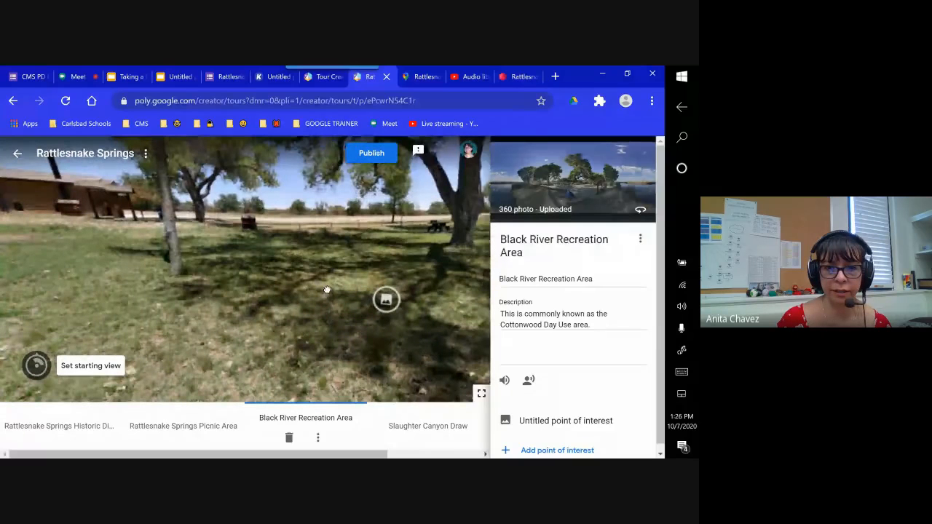
pyautogui.click(384, 300)
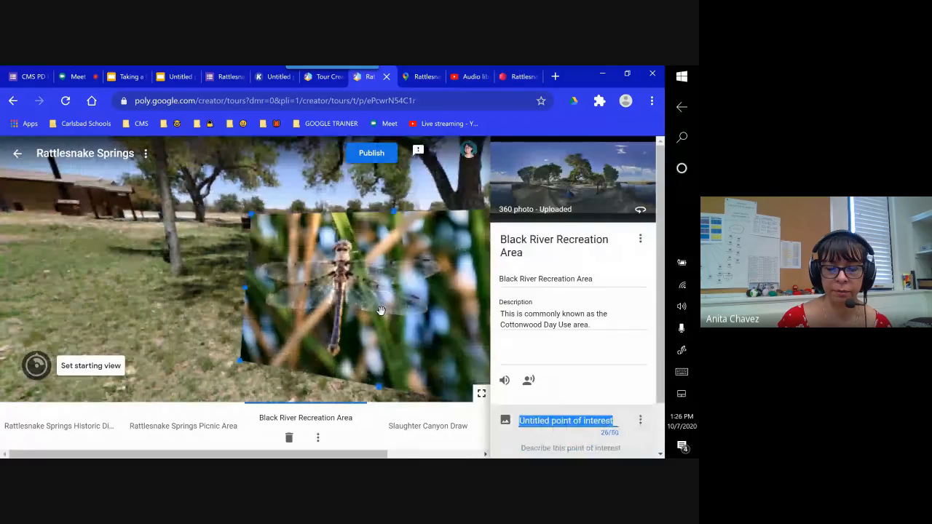
pyautogui.click(168, 291)
# Look down to the ground beneath the camera in the Black River Recreation Area scene and back up to the picnic tables.
pyautogui.moveTo(168, 290)
pyautogui.mouseDown()
pyautogui.moveTo(235, 281)
pyautogui.moveTo(183, 287)
pyautogui.moveTo(175, 278)
pyautogui.mouseUp()
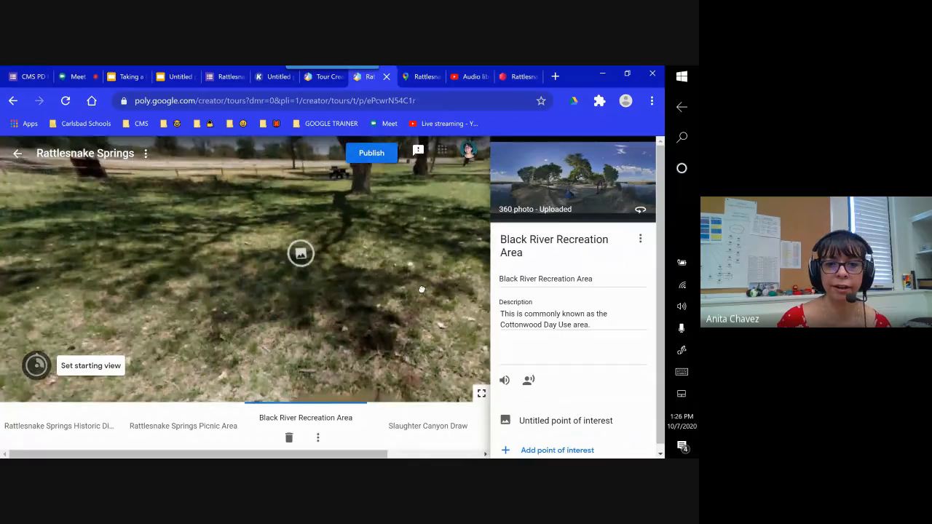
pyautogui.moveTo(421, 289); pyautogui.dragTo(420, 220)
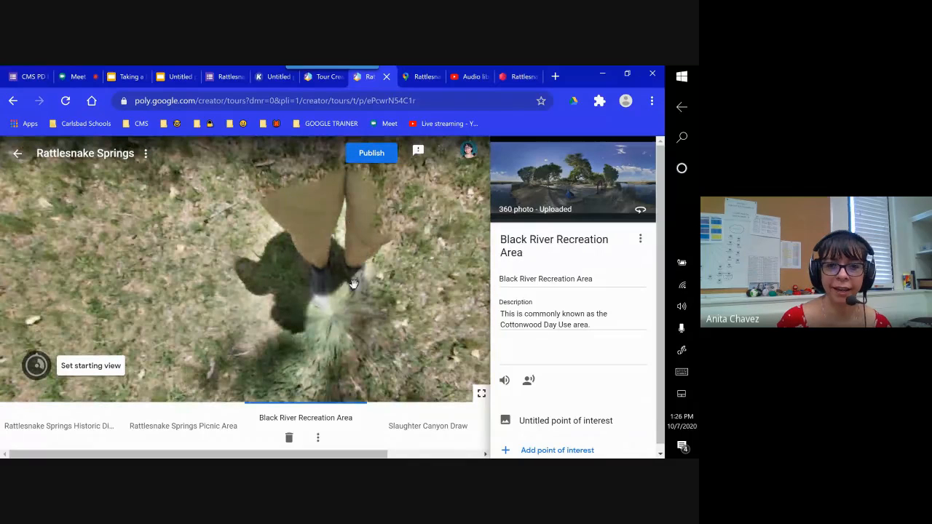
pyautogui.moveTo(407, 264); pyautogui.dragTo(399, 394)
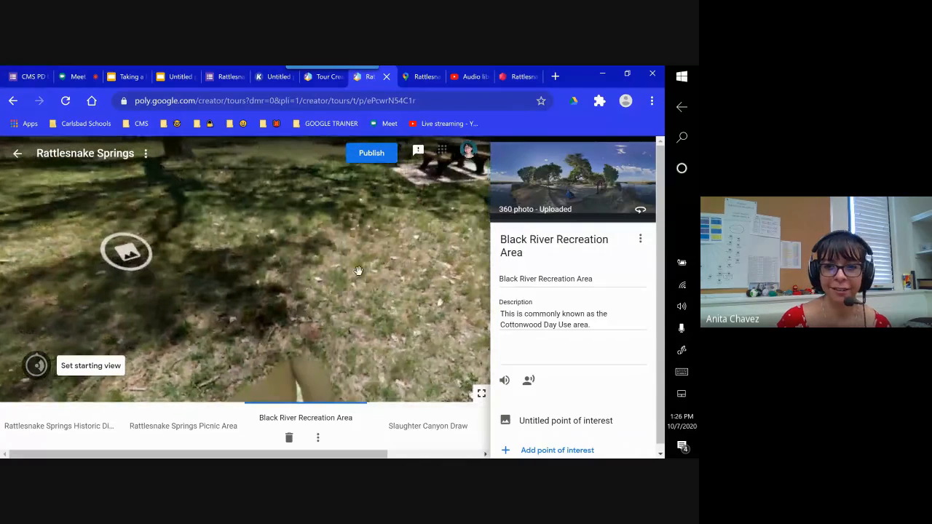
pyautogui.moveTo(407, 181); pyautogui.dragTo(402, 267)
# Change the Black River Recreation Area scene's image source from an uploaded photo to Street View and apply it.
pyautogui.moveTo(582, 195)
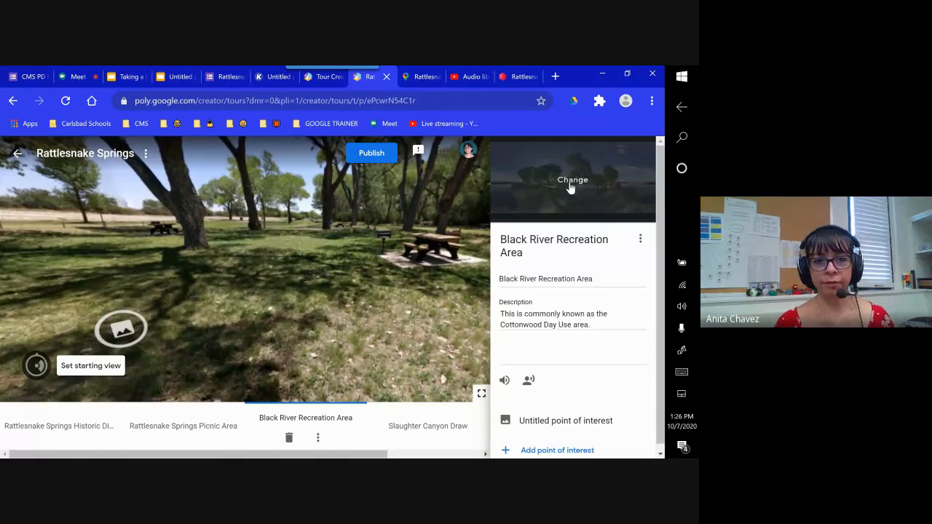
pyautogui.click(577, 190)
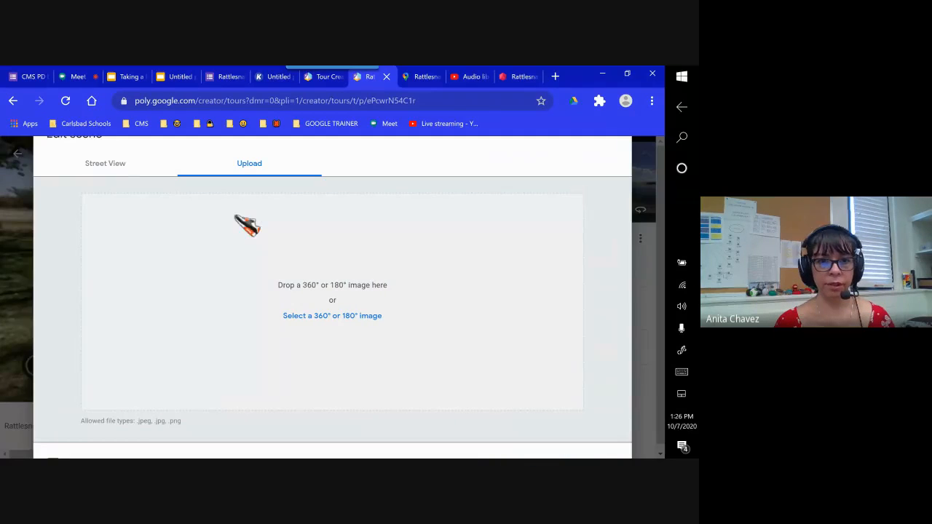
pyautogui.click(106, 166)
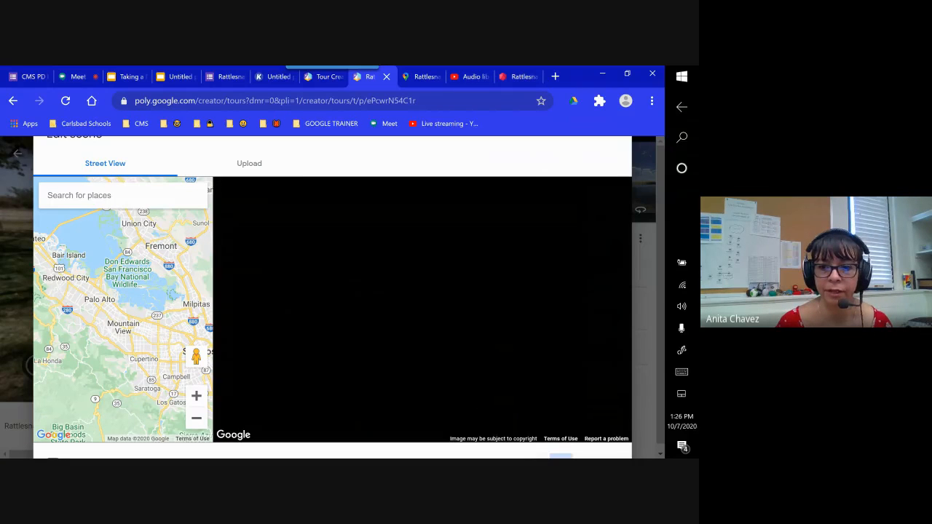
pyautogui.click(561, 457)
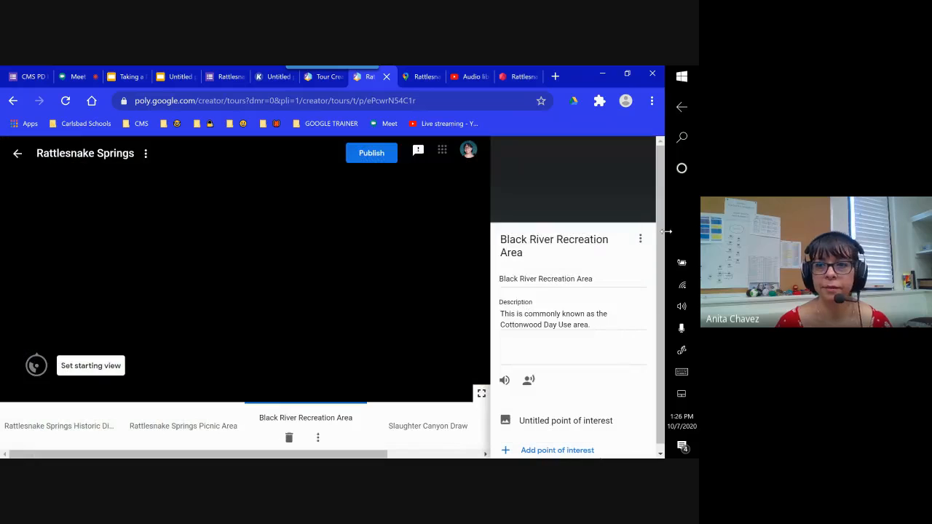
# Move the Windows taskbar back to the bottom edge of the screen, then leave the tour editor and look through the list of own tours.
pyautogui.moveTo(639, 437); pyautogui.dragTo(632, 447)
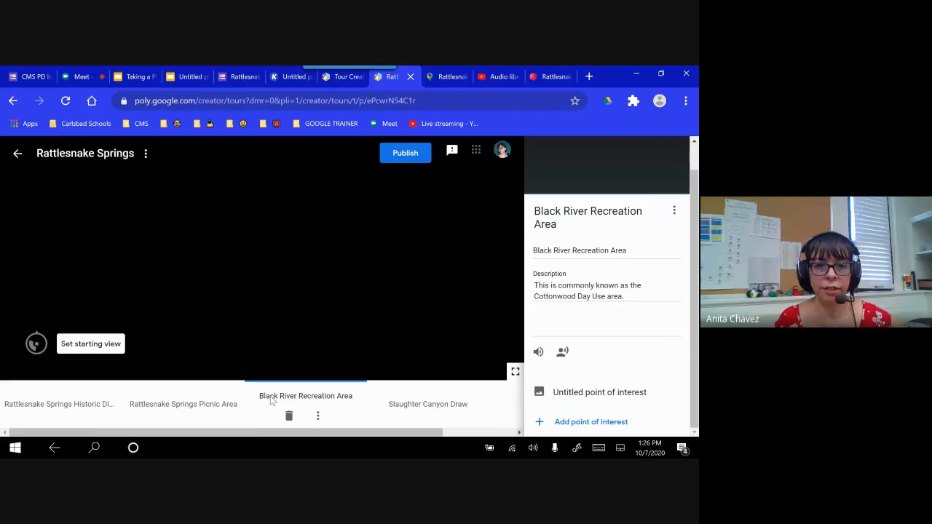
pyautogui.click(19, 154)
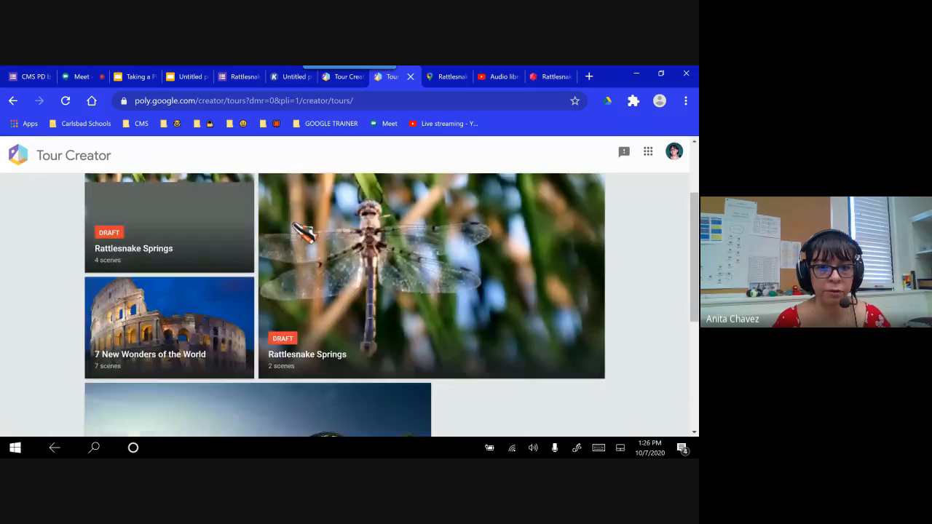
pyautogui.scroll(-2, 526, 305)
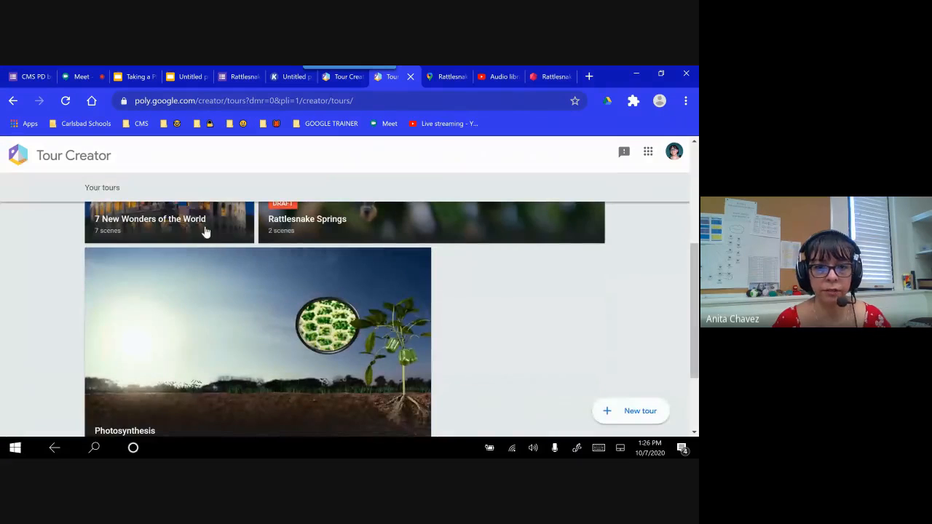
pyautogui.scroll(2, 408, 396)
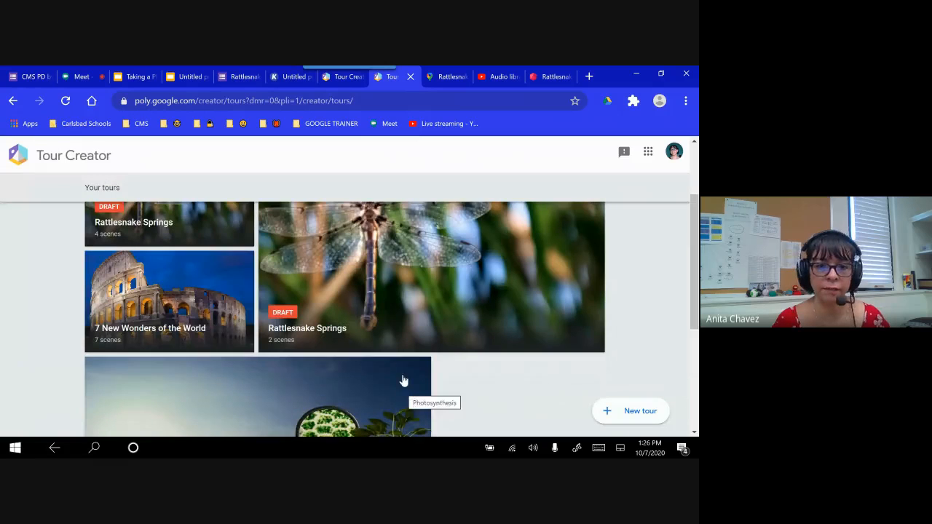
pyautogui.scroll(-2, 401, 380)
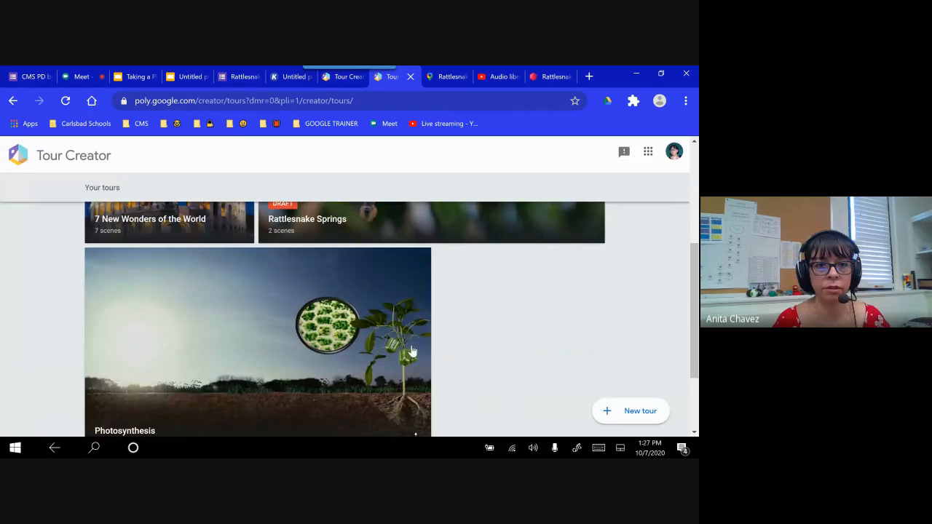
pyautogui.scroll(5, 412, 351)
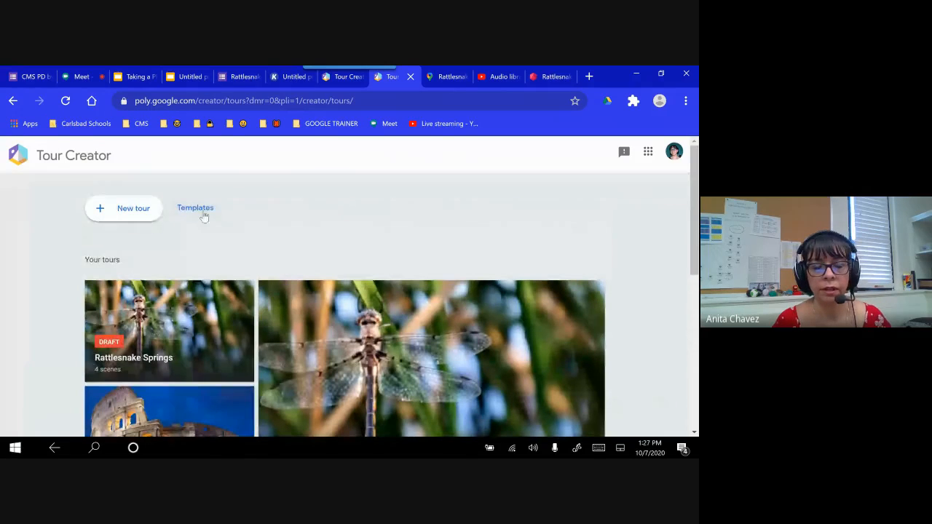
# Open the Tour Creator templates gallery and browse the ready-made tours on places, science and history topics.
pyautogui.click(203, 214)
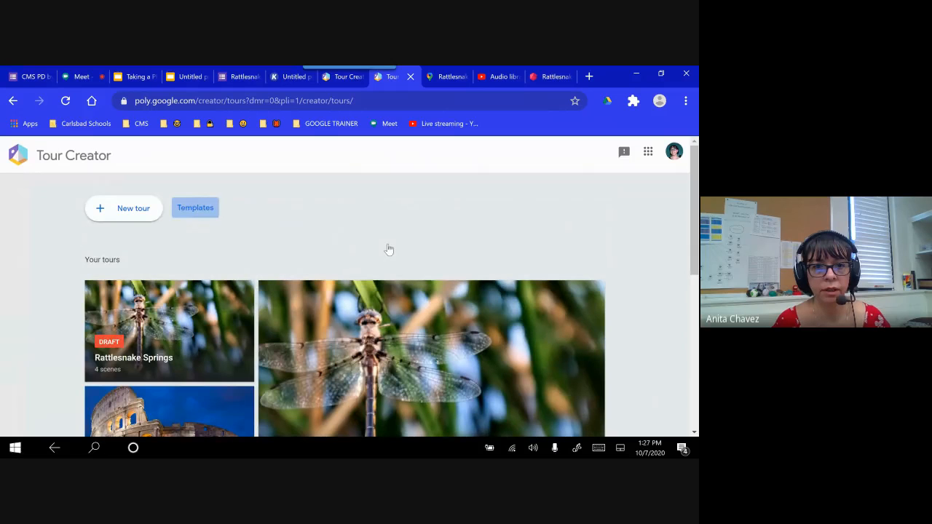
pyautogui.scroll(-1, 222, 289)
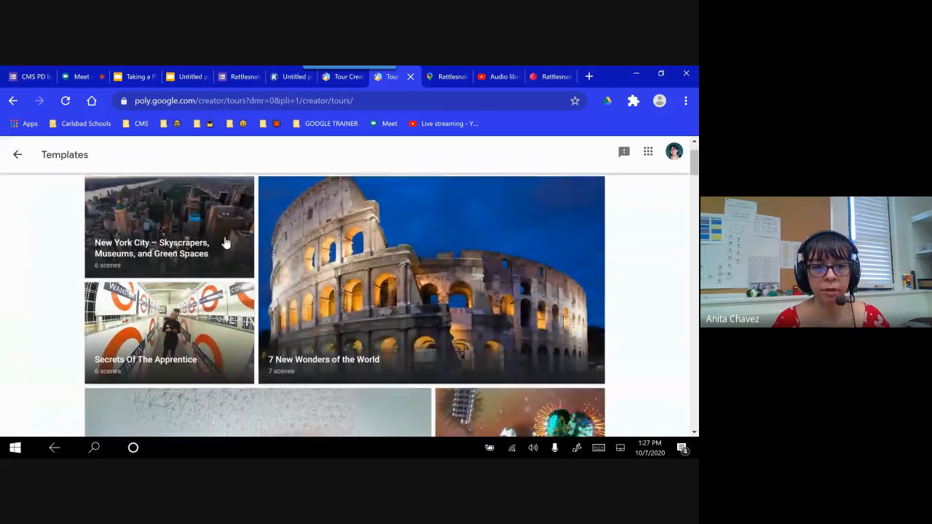
pyautogui.scroll(-1, 341, 318)
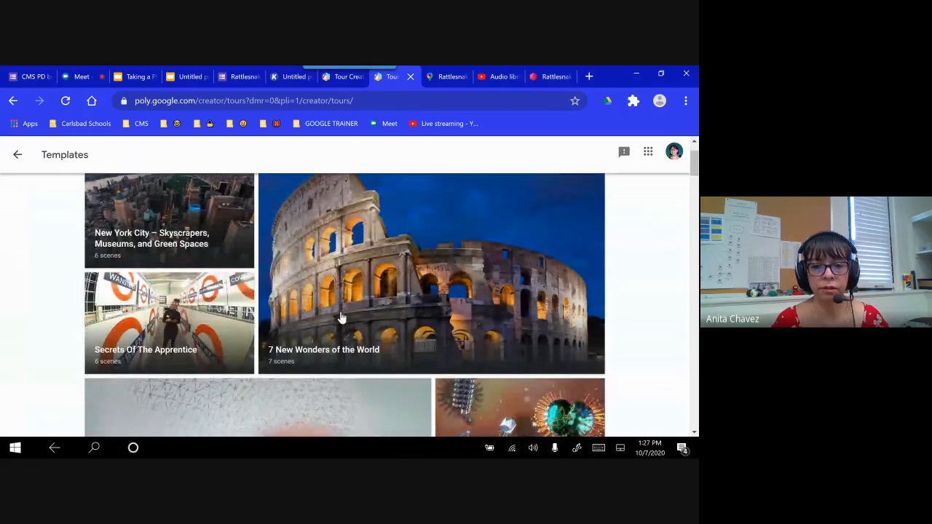
pyautogui.scroll(-2, 341, 318)
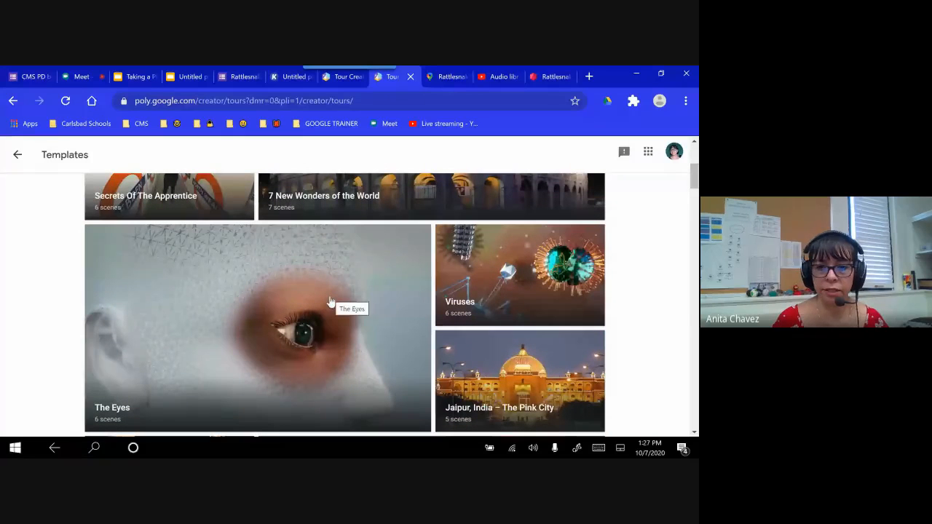
pyautogui.scroll(-4, 313, 302)
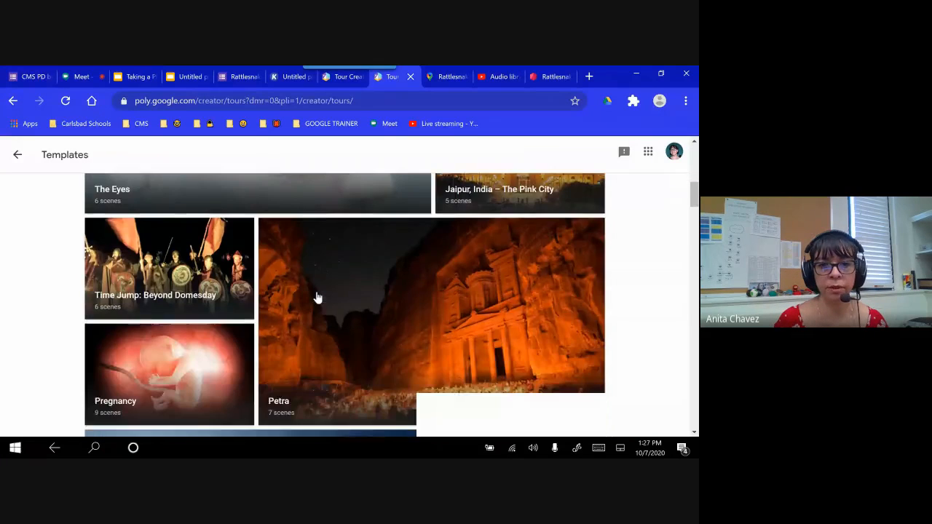
pyautogui.scroll(-2, 317, 298)
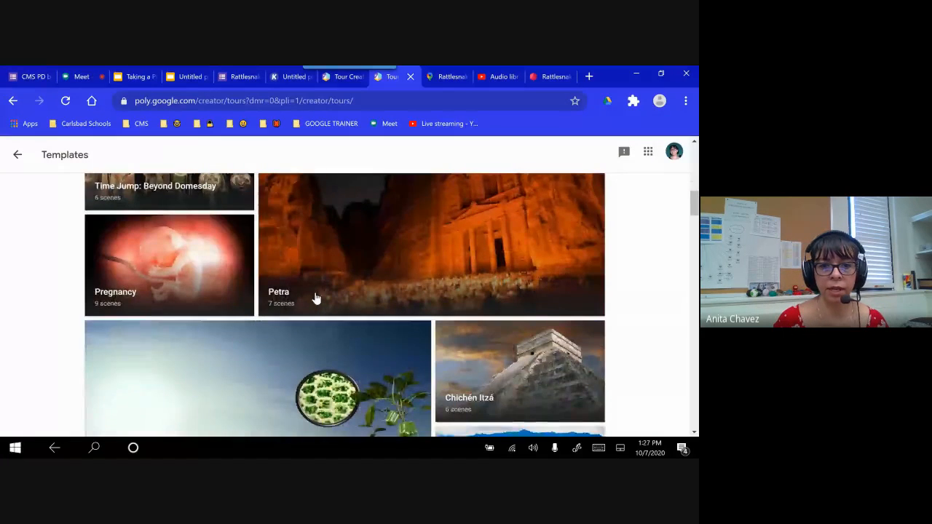
pyautogui.scroll(-1, 316, 299)
pyautogui.scroll(-1, 315, 298)
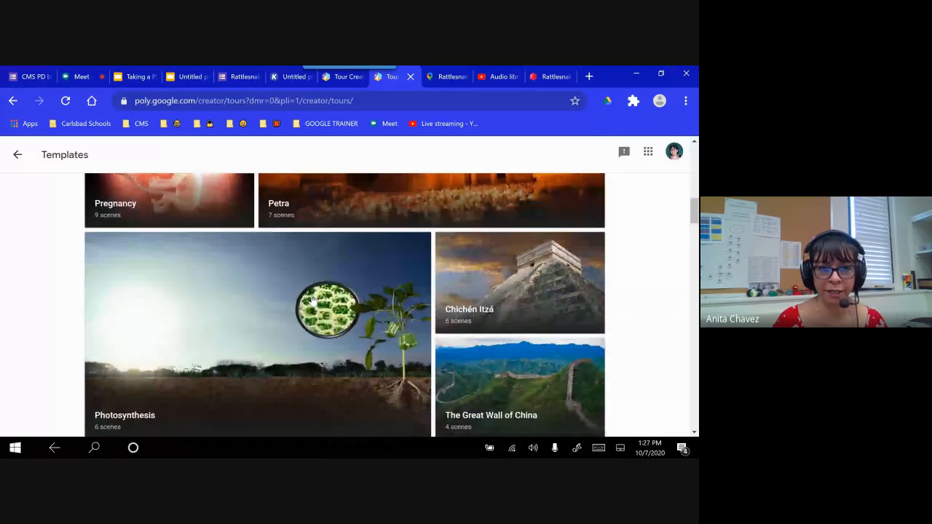
pyautogui.scroll(-2, 313, 298)
pyautogui.scroll(1, 310, 266)
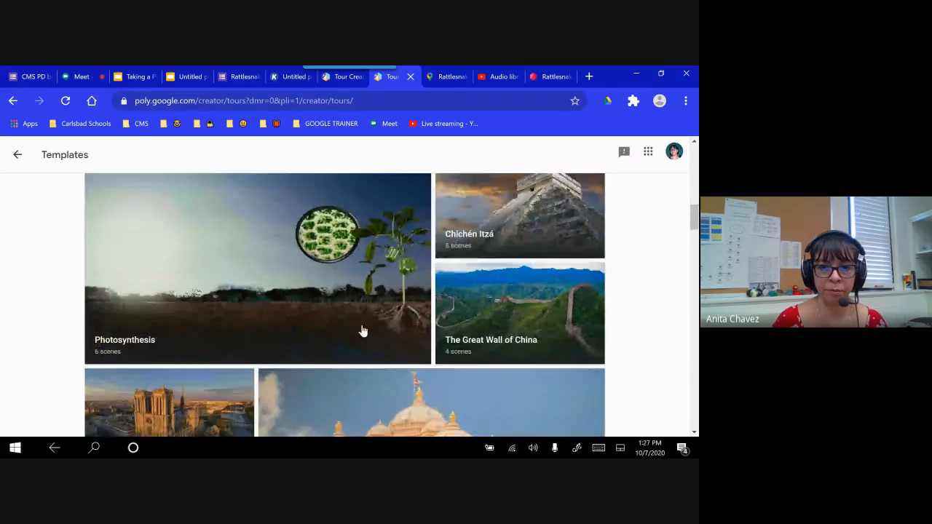
pyautogui.scroll(-2, 362, 329)
pyautogui.scroll(-2, 509, 288)
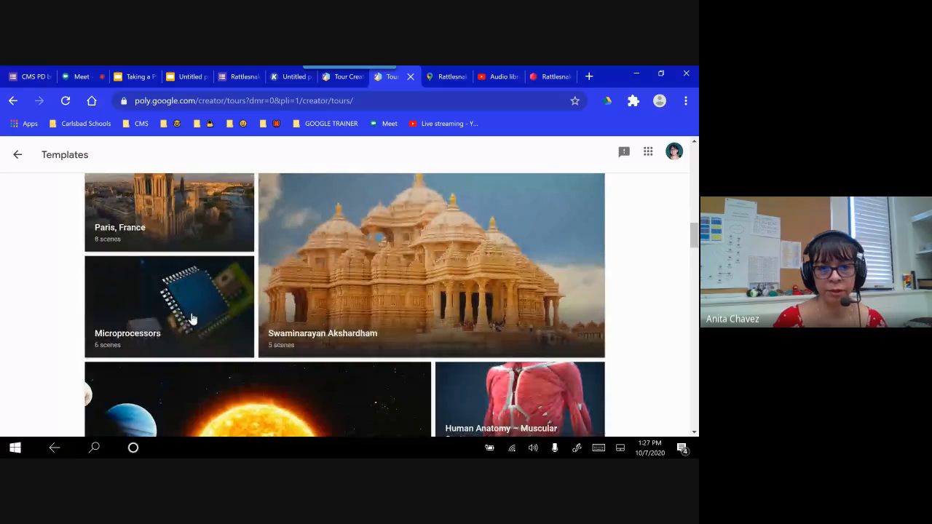
pyautogui.scroll(-1, 193, 318)
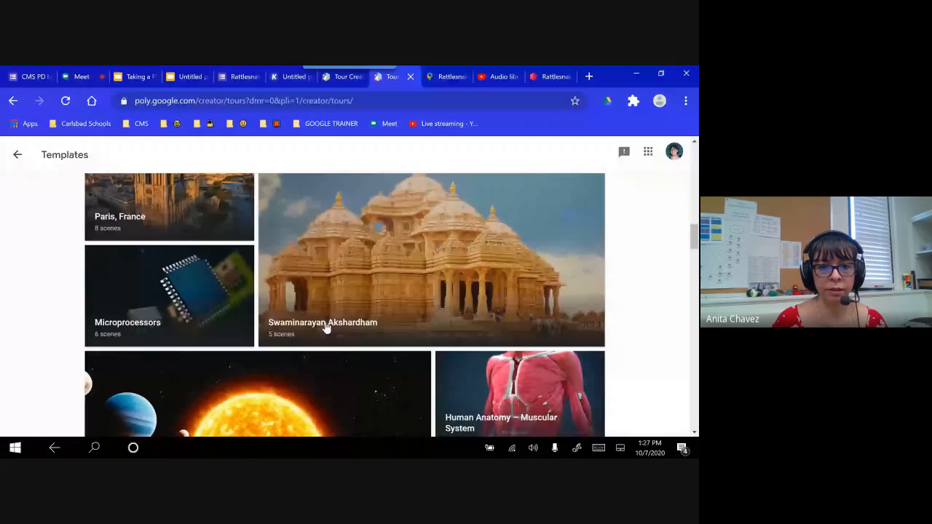
pyautogui.scroll(-2, 327, 326)
pyautogui.scroll(-4, 327, 325)
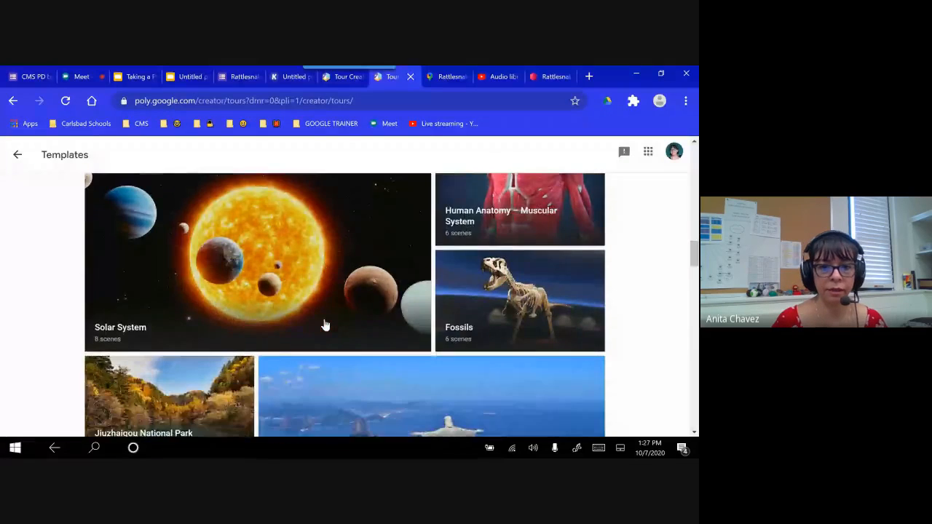
pyautogui.scroll(-2, 324, 325)
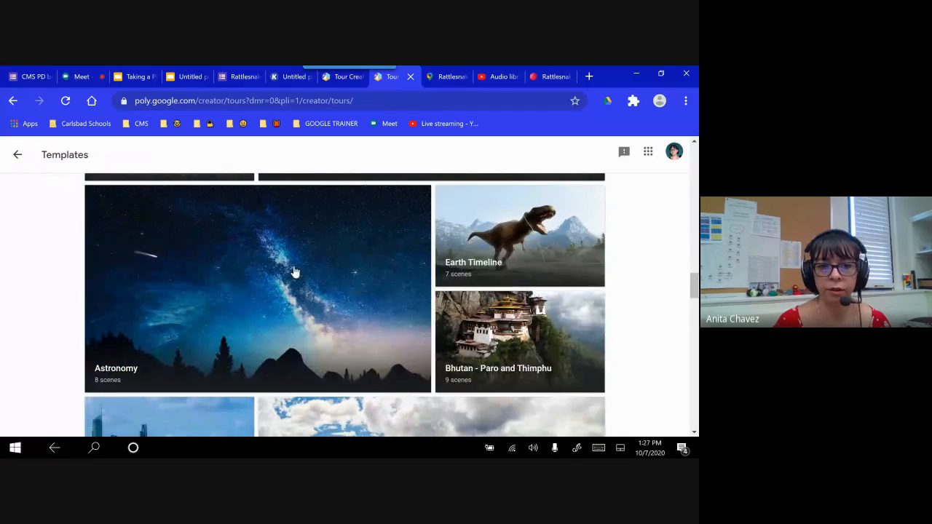
pyautogui.scroll(-1, 295, 272)
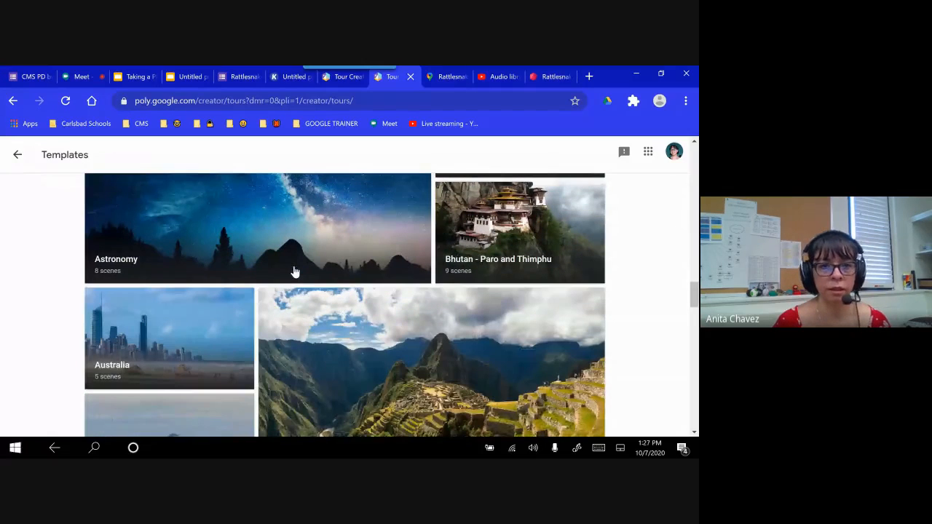
pyautogui.scroll(-1, 295, 272)
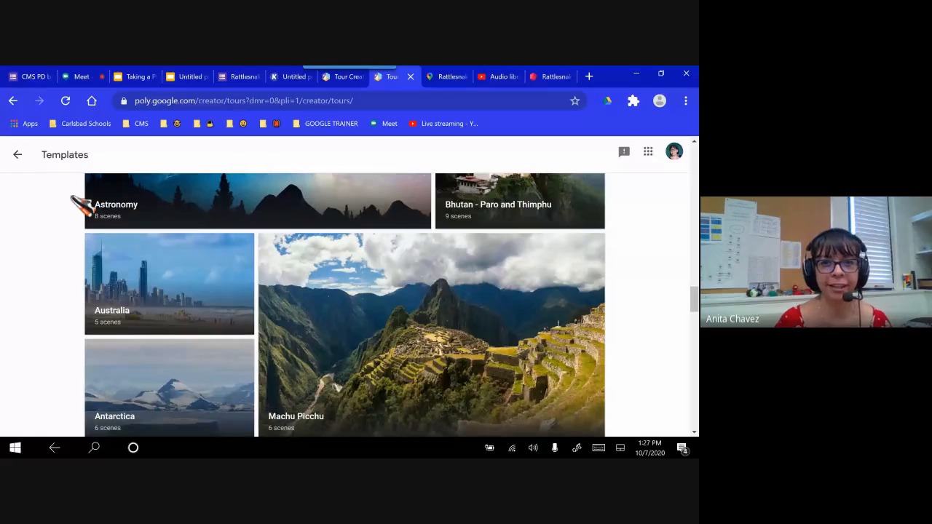
pyautogui.scroll(-1, 411, 268)
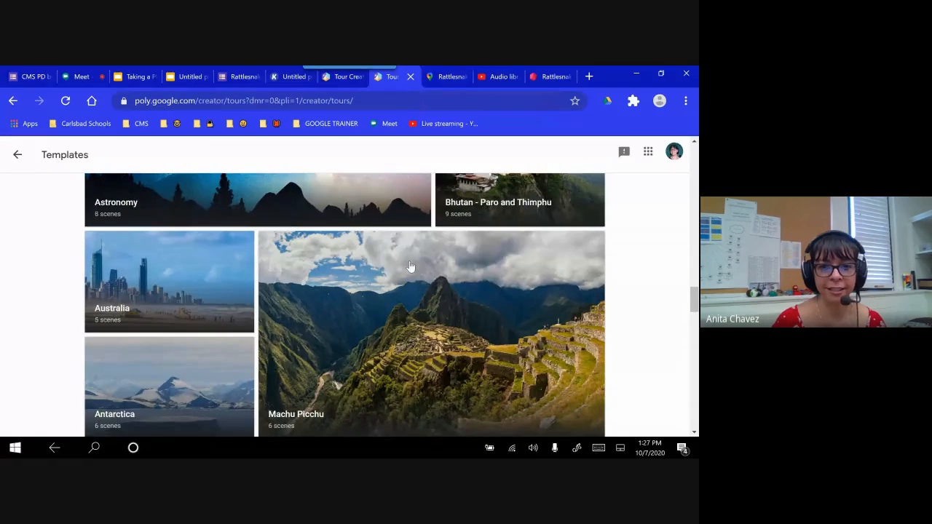
pyautogui.scroll(-6, 410, 267)
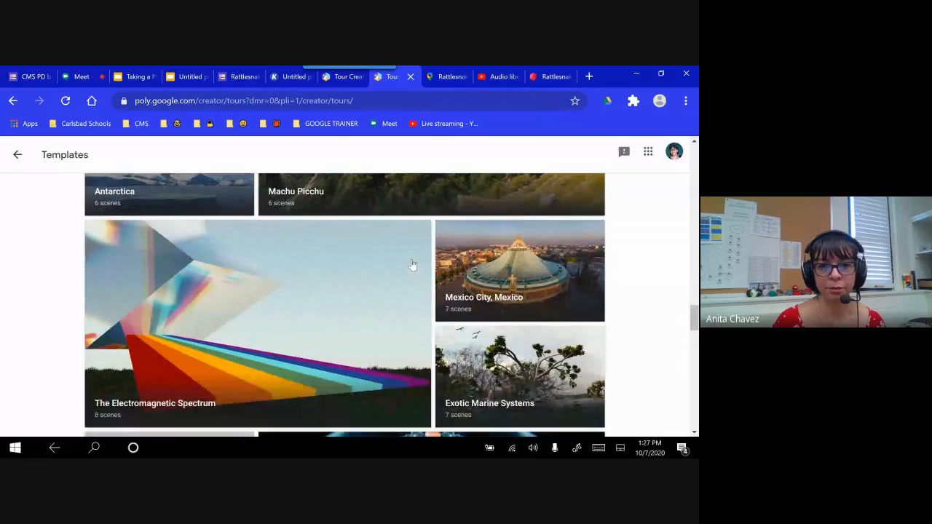
pyautogui.scroll(-5, 412, 263)
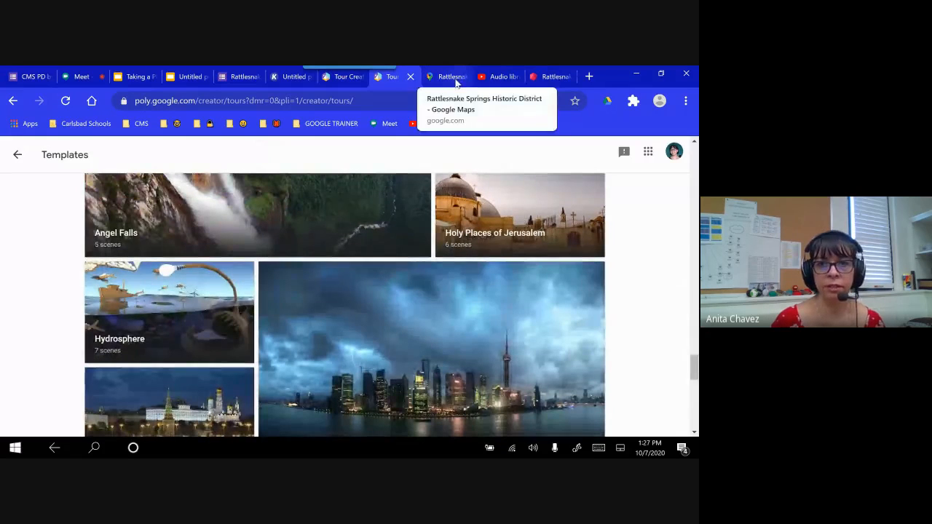
# Switch to the published Rattlesnake Springs tour on Poly and browse the related tours below it to the end of the list.
pyautogui.click(554, 82)
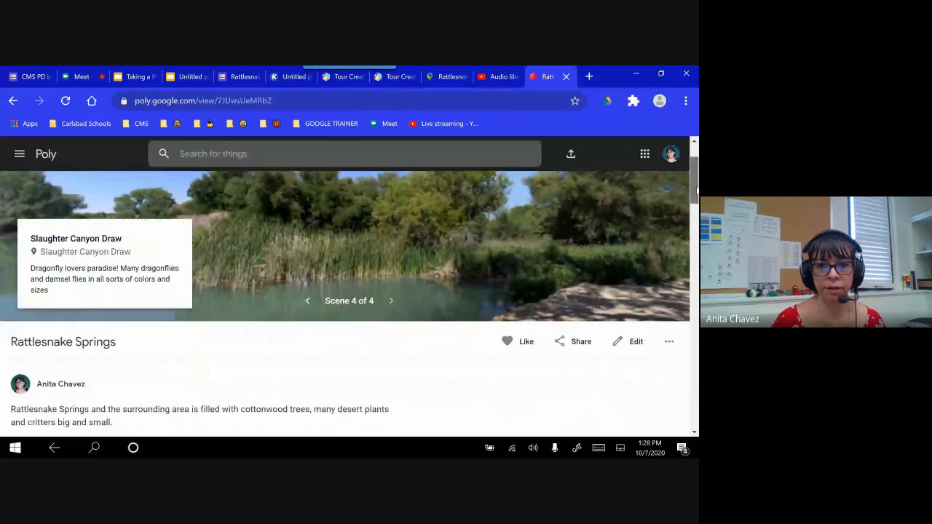
pyautogui.scroll(-10, 276, 245)
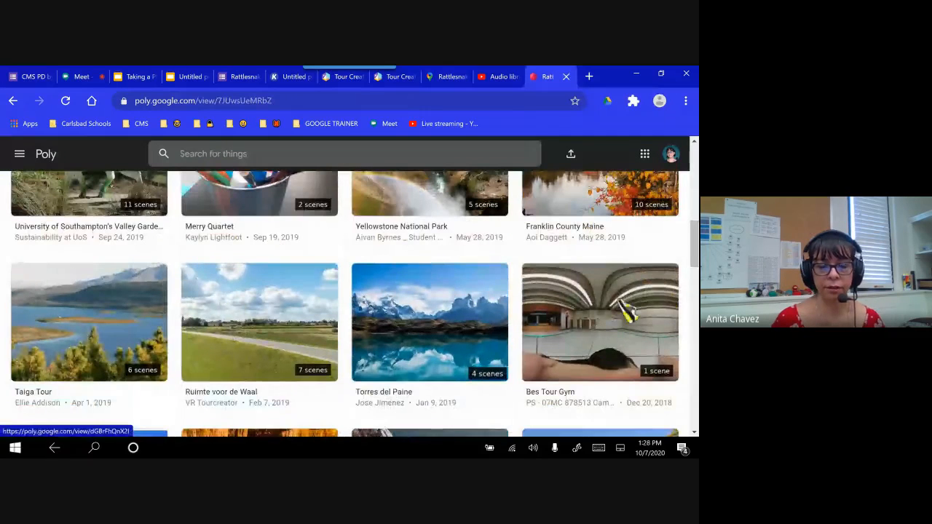
pyautogui.scroll(-1, 527, 327)
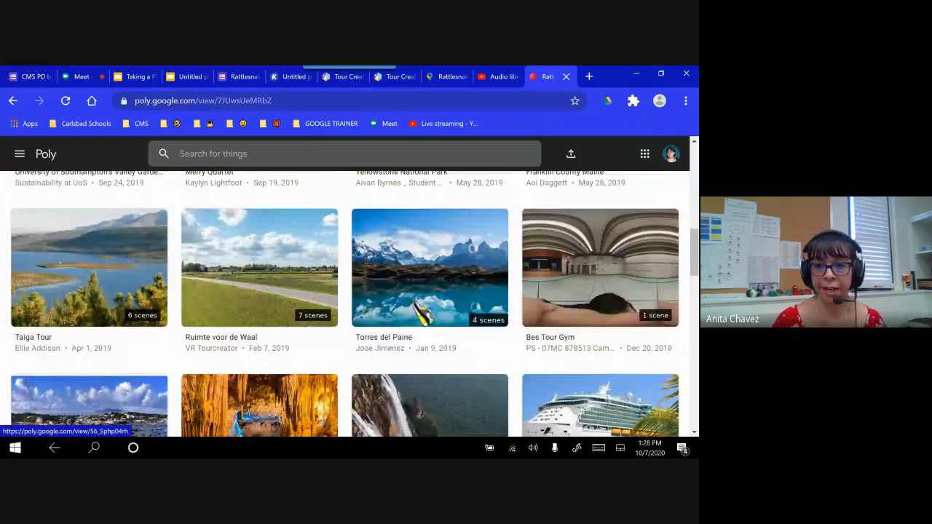
pyautogui.scroll(-3, 416, 308)
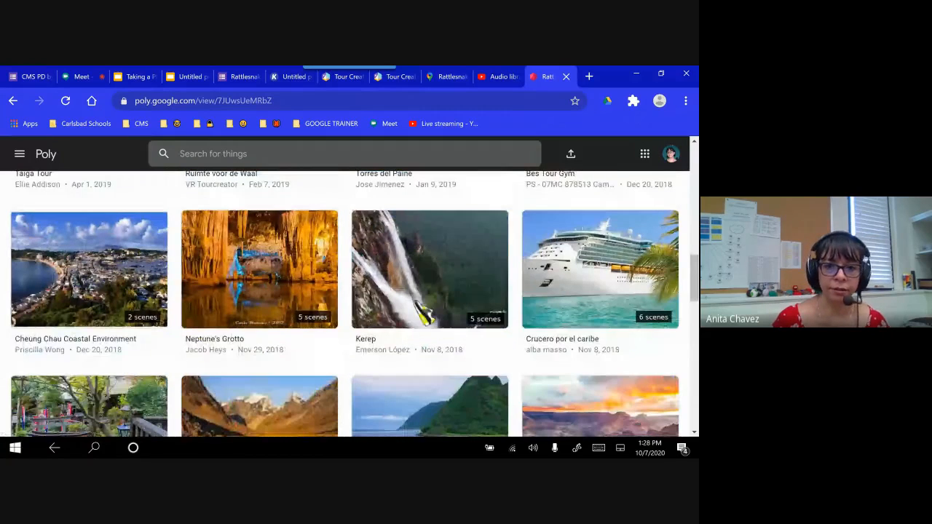
pyautogui.scroll(-2, 424, 314)
pyautogui.scroll(-3, 412, 313)
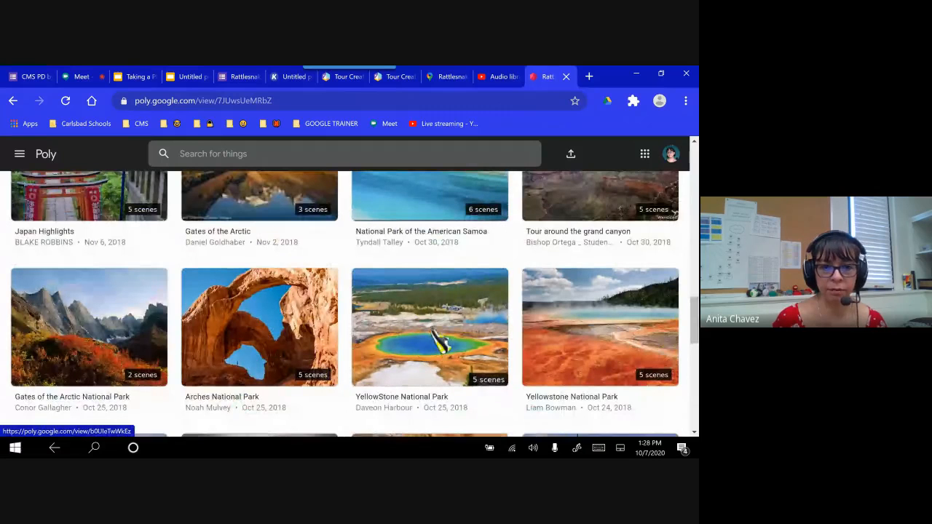
pyautogui.scroll(-2, 444, 332)
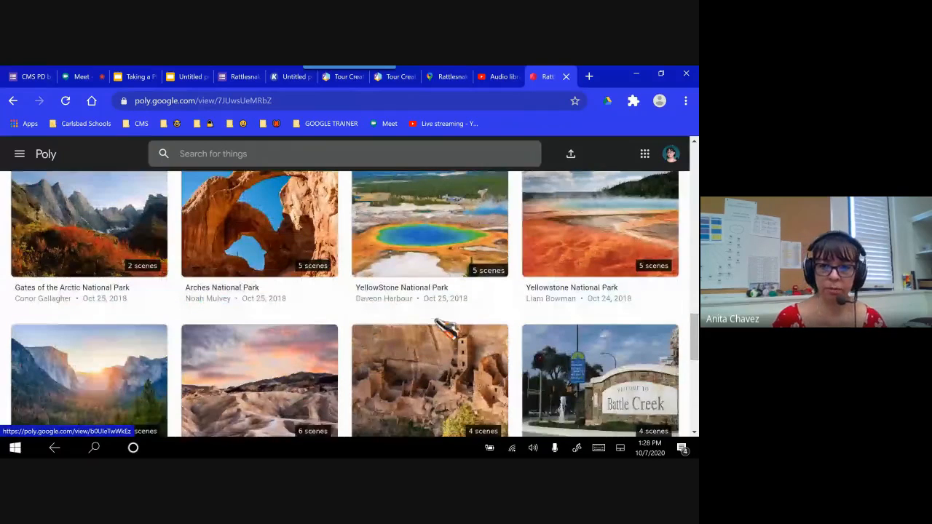
pyautogui.scroll(-3, 446, 329)
pyautogui.scroll(-5, 446, 329)
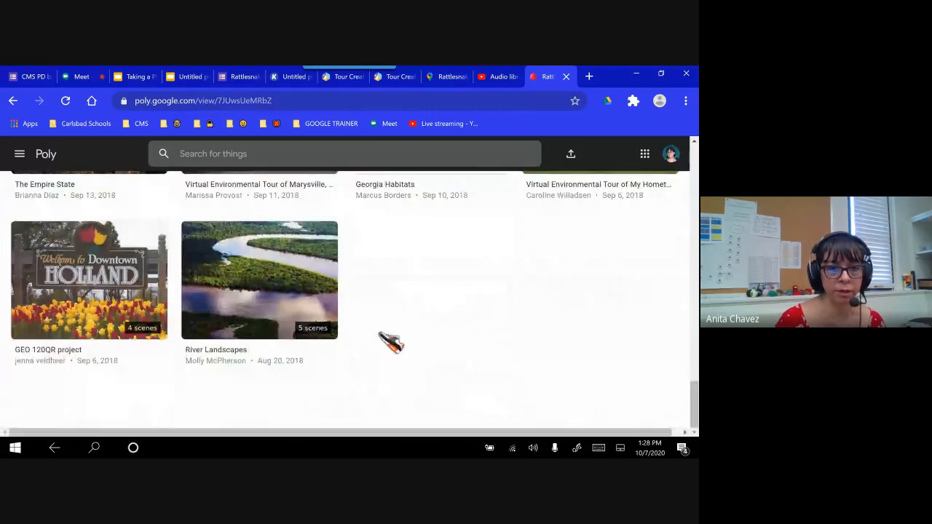
# Open the River Landscapes tour and look around its Ganges River scene.
pyautogui.scroll(1, 386, 340)
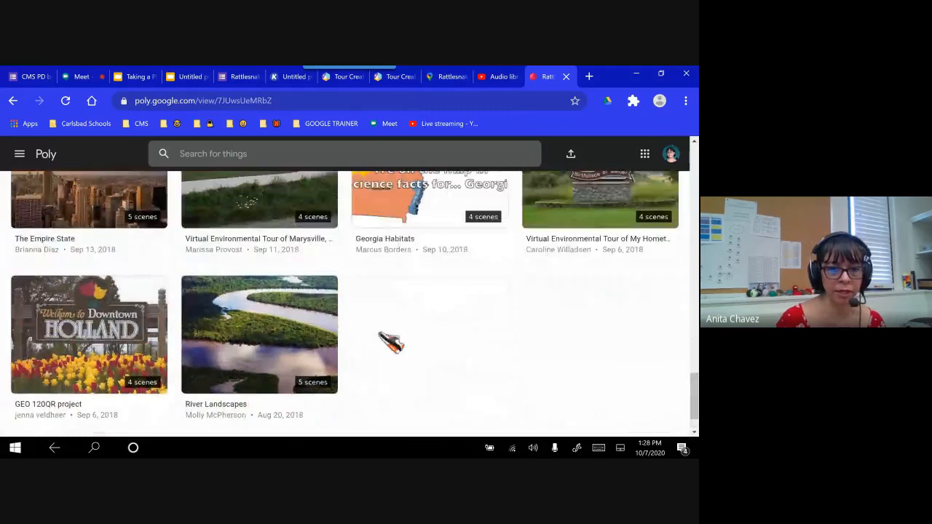
pyautogui.click(281, 347)
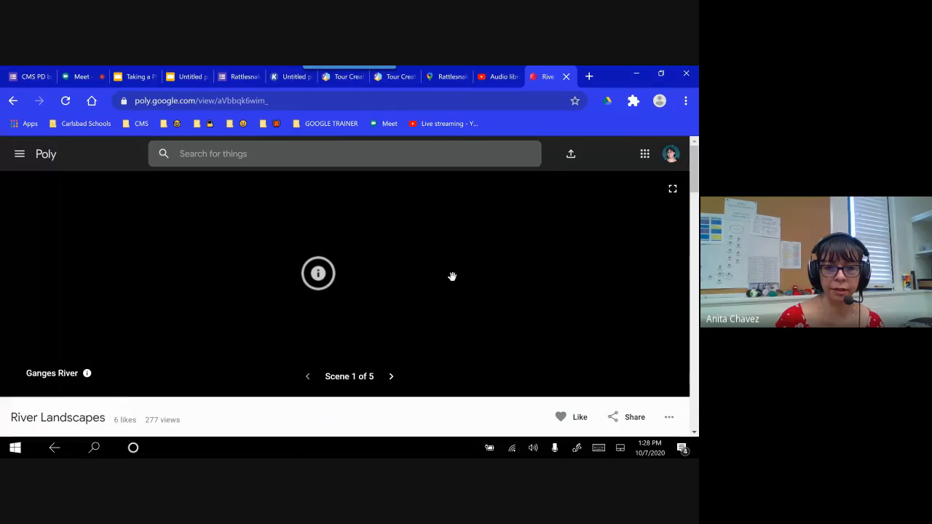
pyautogui.moveTo(536, 332); pyautogui.dragTo(472, 331)
pyautogui.moveTo(557, 319); pyautogui.dragTo(400, 456)
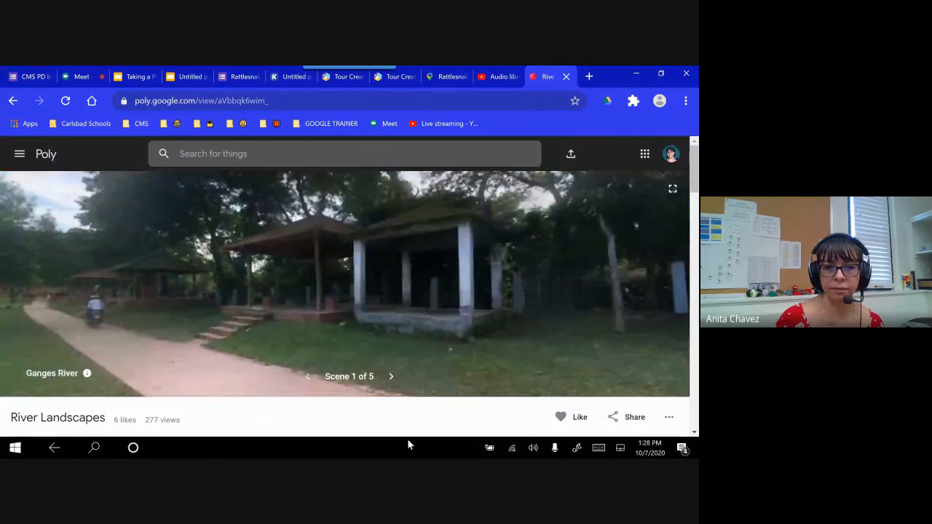
# Return to the Google Meet call and read the latest chat messages.
pyautogui.click(86, 84)
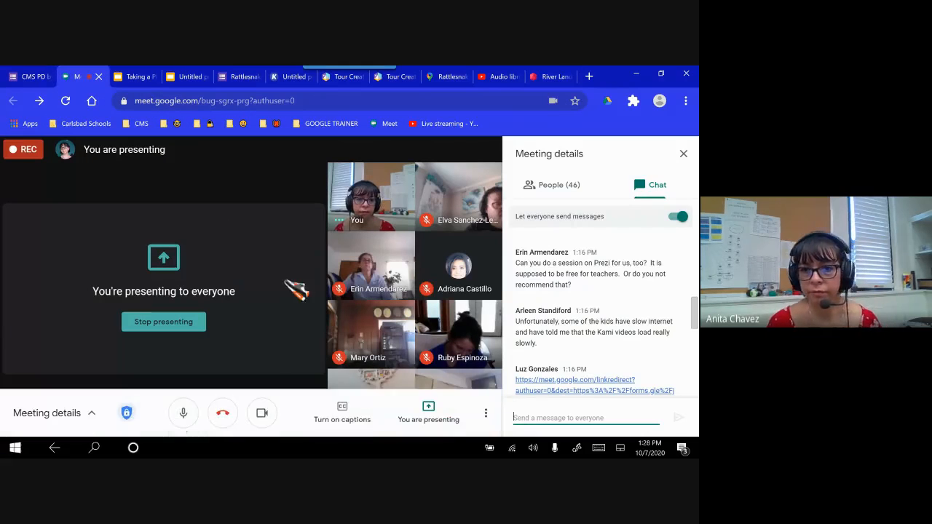
pyautogui.scroll(-6, 614, 302)
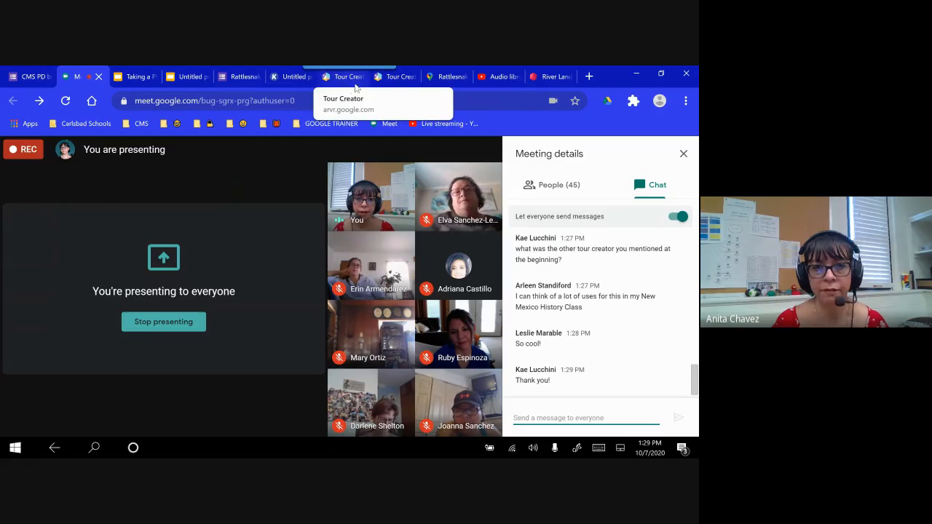
# Switch back to the Tour Creator templates gallery and browse the ready-made tours between Exothermic Reaction and Machu Picchu.
pyautogui.click(393, 77)
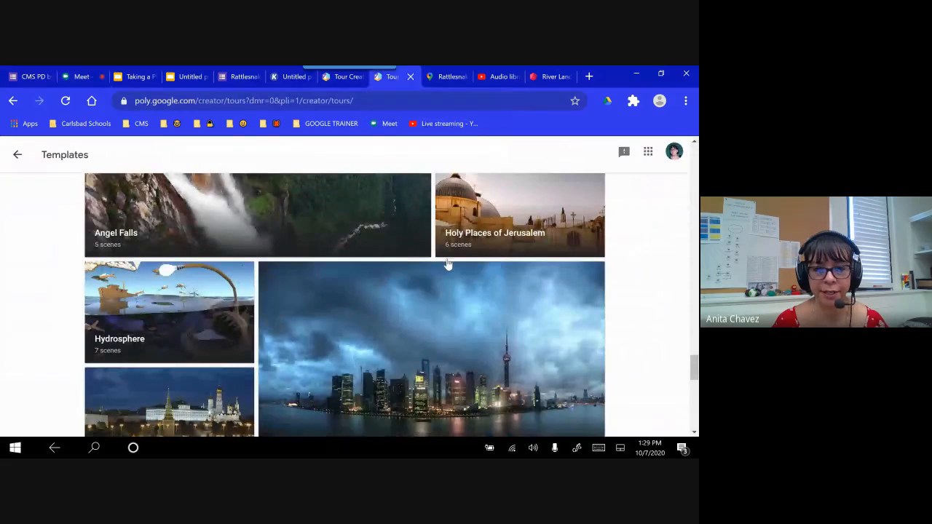
pyautogui.scroll(-2, 459, 269)
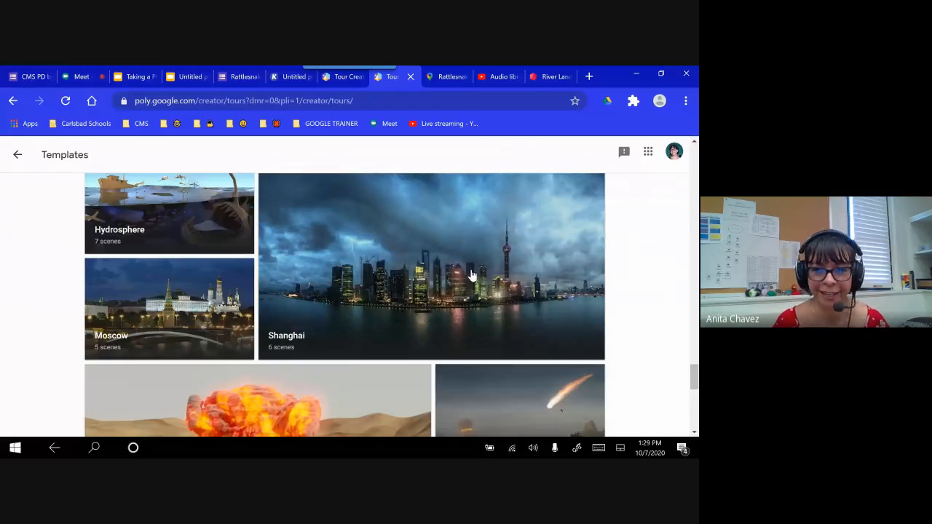
pyautogui.scroll(-1, 471, 275)
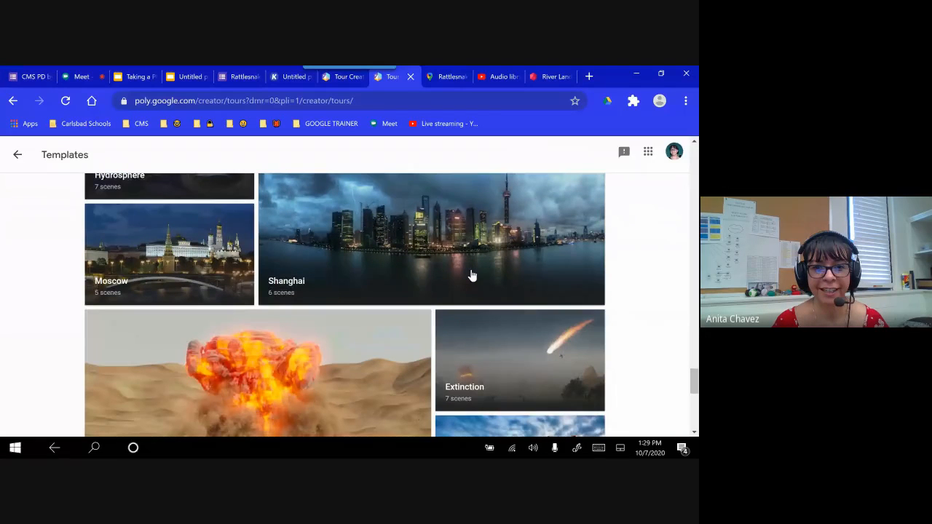
pyautogui.scroll(-5, 472, 275)
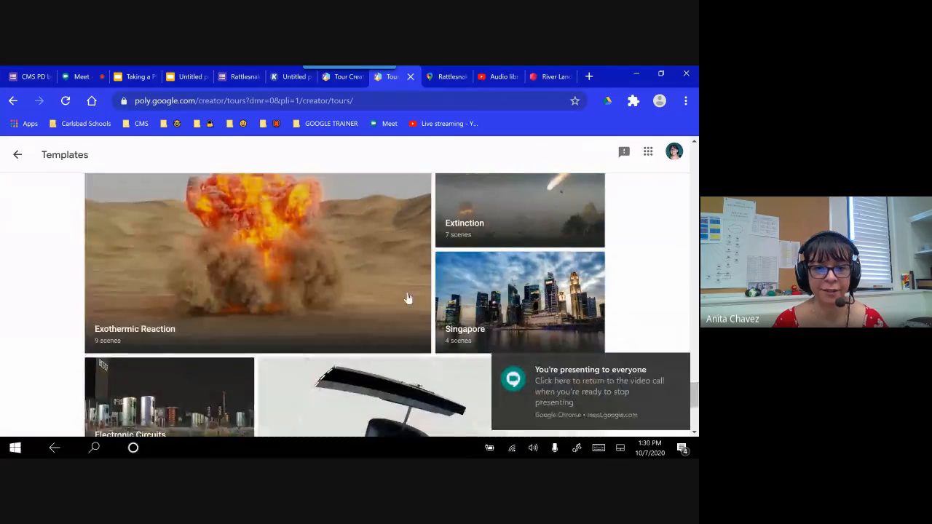
pyautogui.scroll(-3, 408, 298)
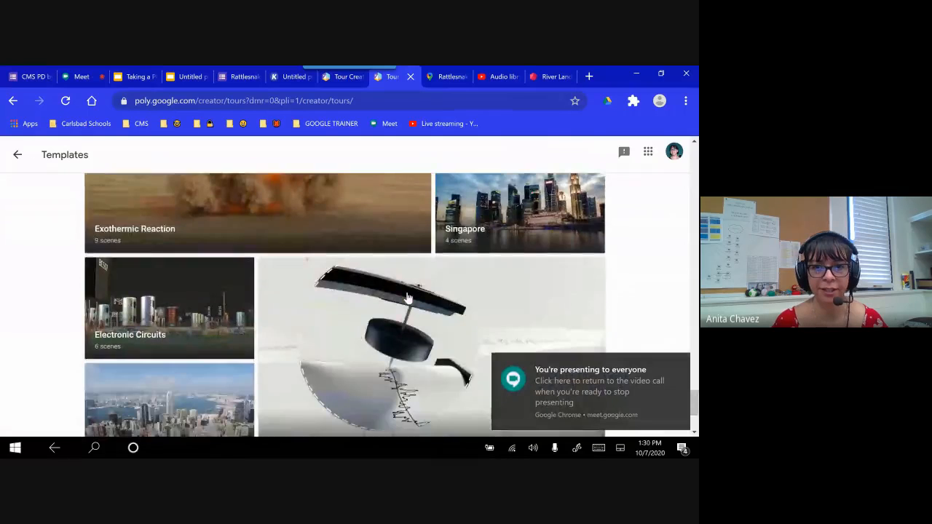
pyautogui.scroll(3, 409, 299)
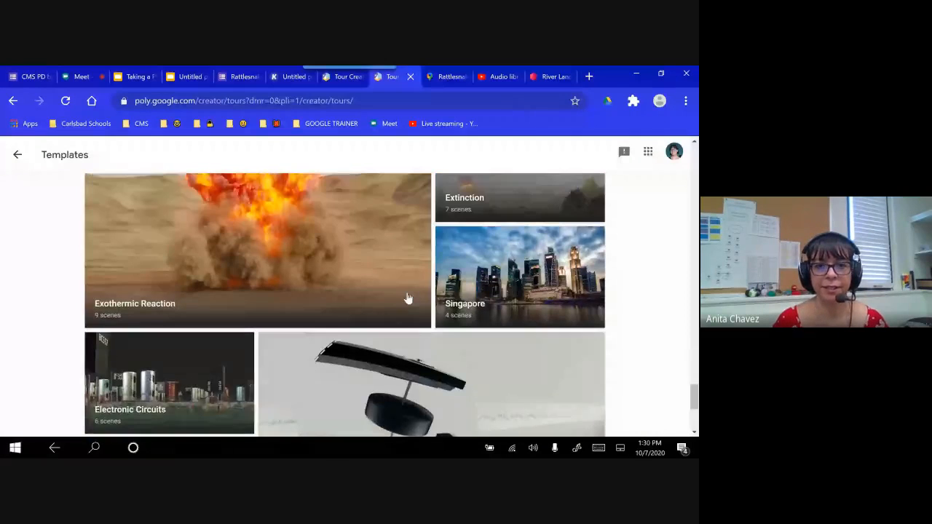
pyautogui.scroll(5, 408, 298)
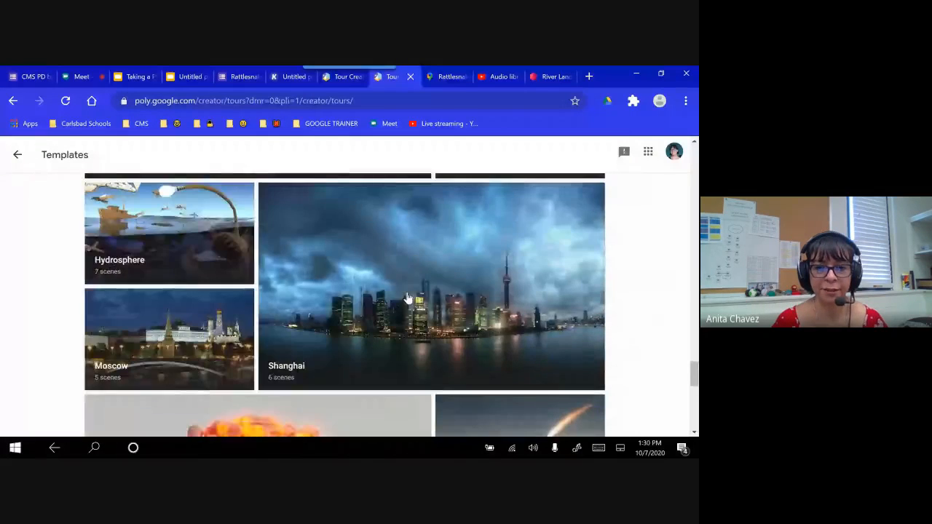
pyautogui.scroll(2, 408, 299)
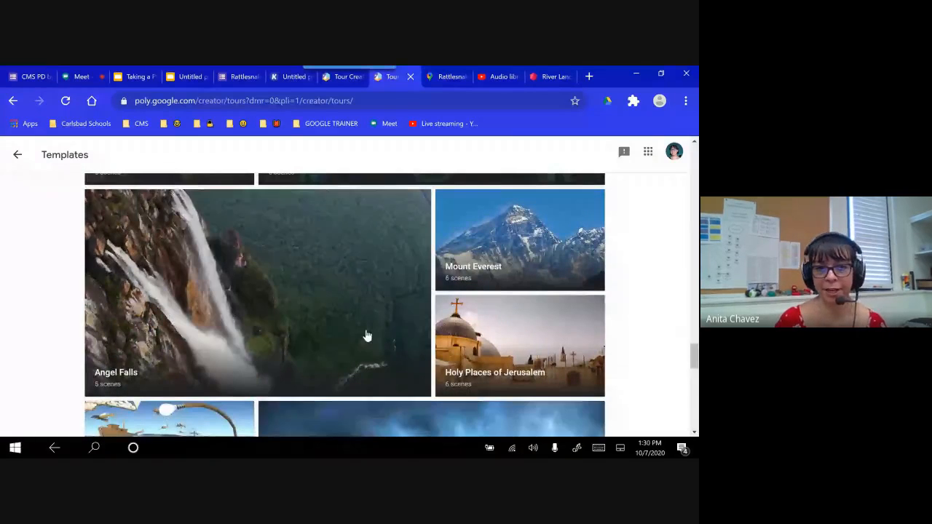
pyautogui.scroll(1, 367, 336)
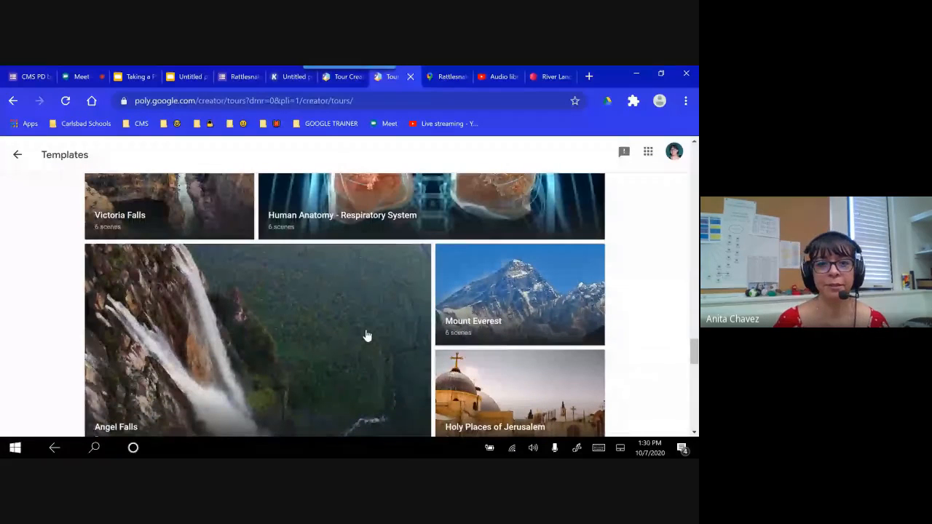
pyautogui.scroll(2, 367, 335)
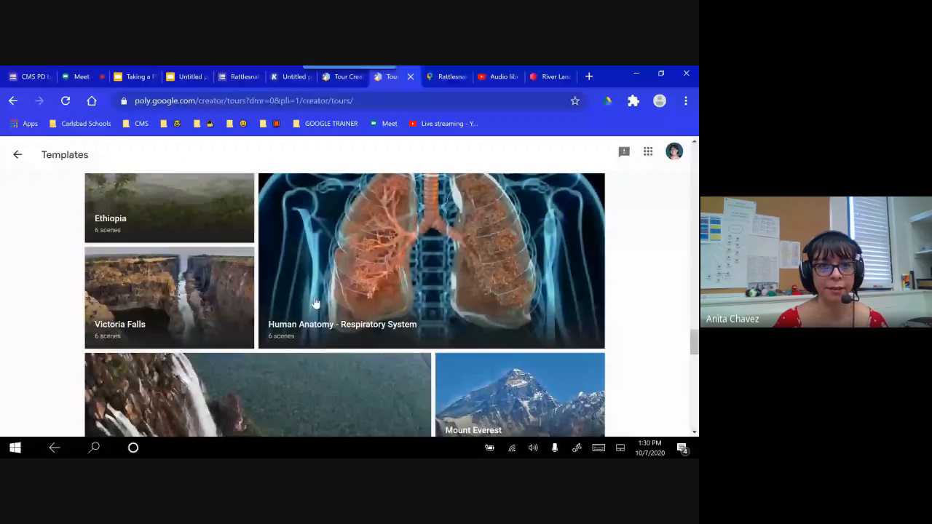
pyautogui.scroll(5, 321, 299)
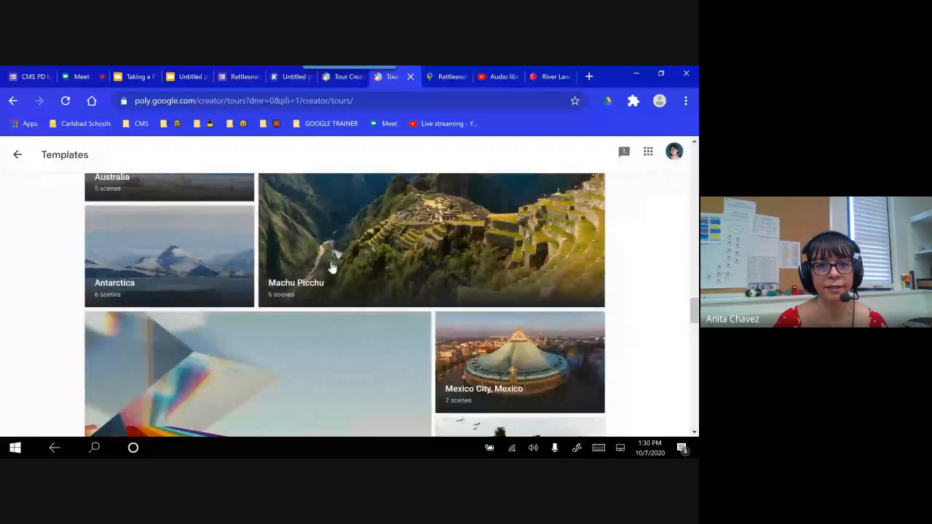
# Return to the Google Meet call, close the chat and bring up the call options for stopping the recording.
pyautogui.click(79, 76)
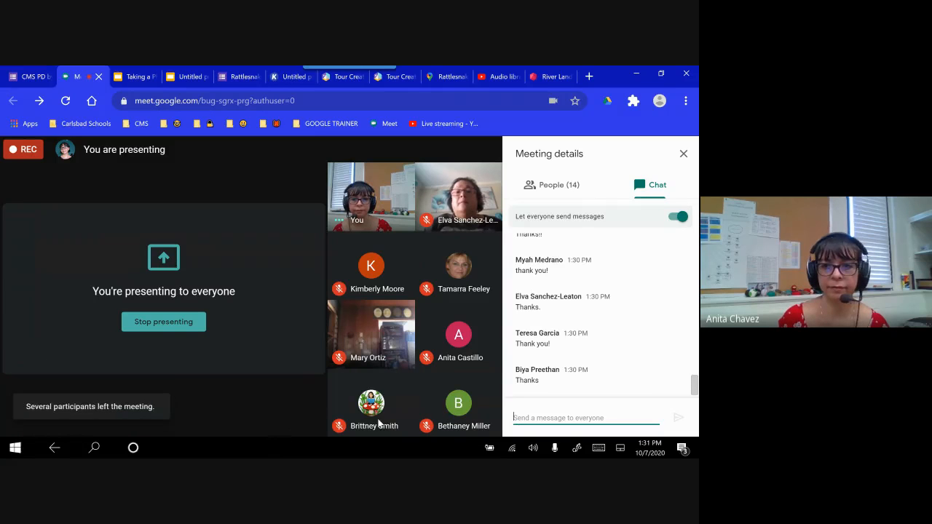
pyautogui.click(684, 155)
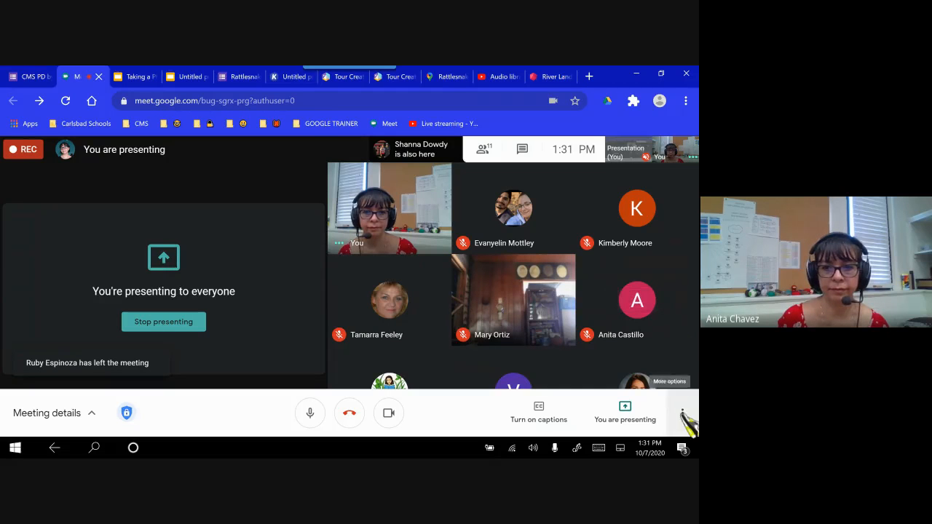
pyautogui.click(681, 412)
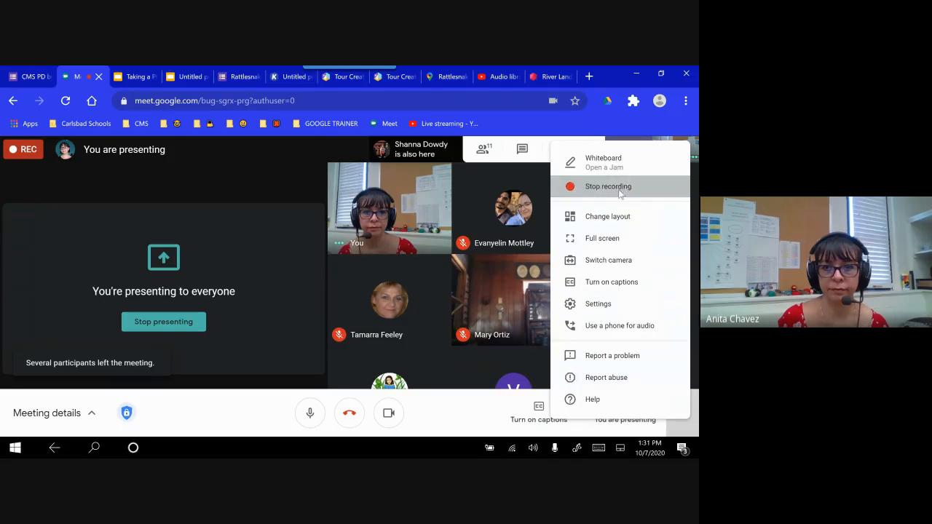